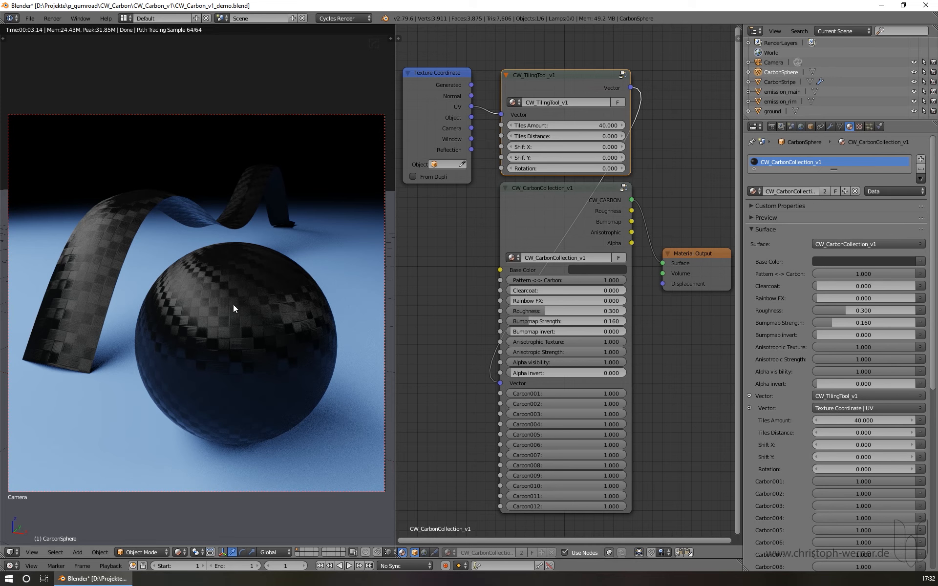
Examine the carbon material on the sphere and stripe from several angles, along with the CW_TilingTool_v1 and CW_CarbonCollection_v1 node groups
click(558, 189)
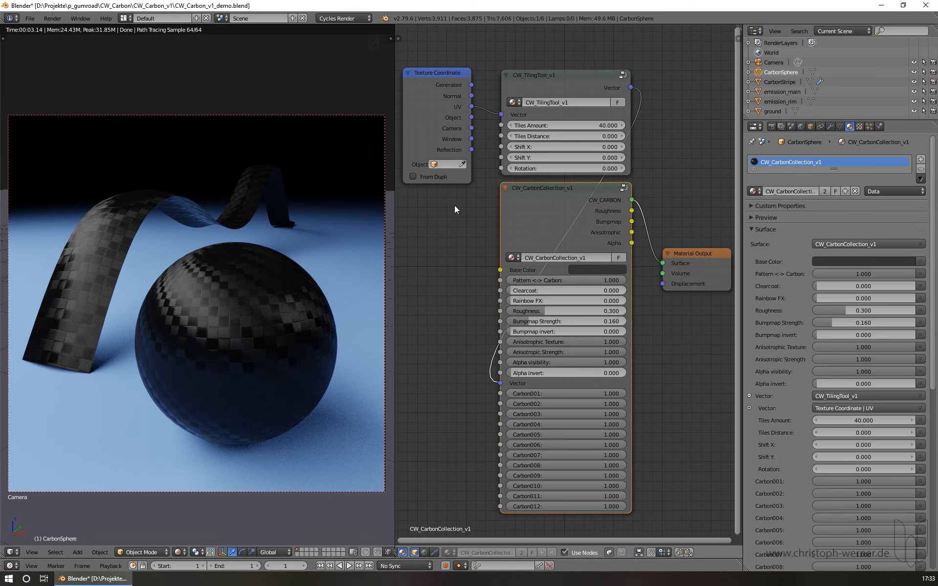
click(555, 86)
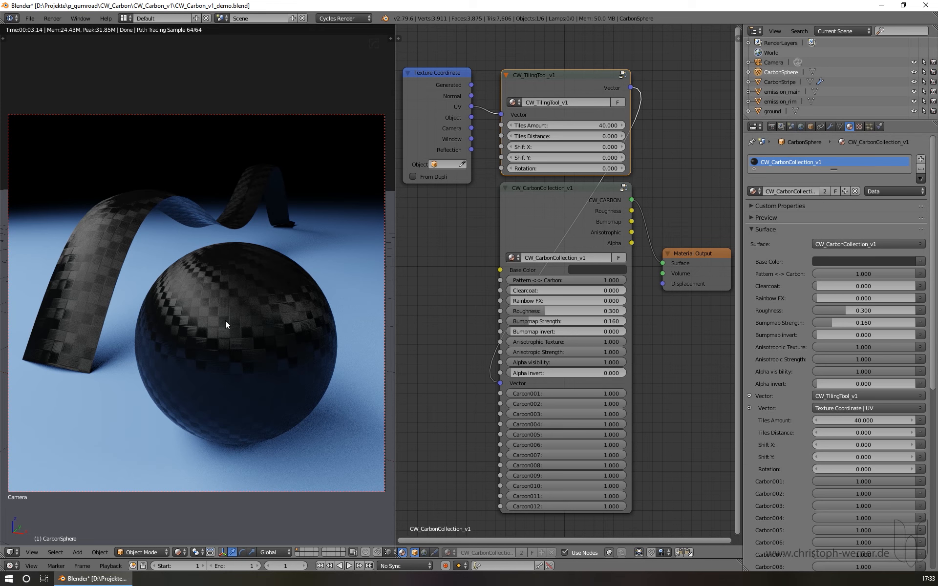
middle_drag(195, 331, 266, 322)
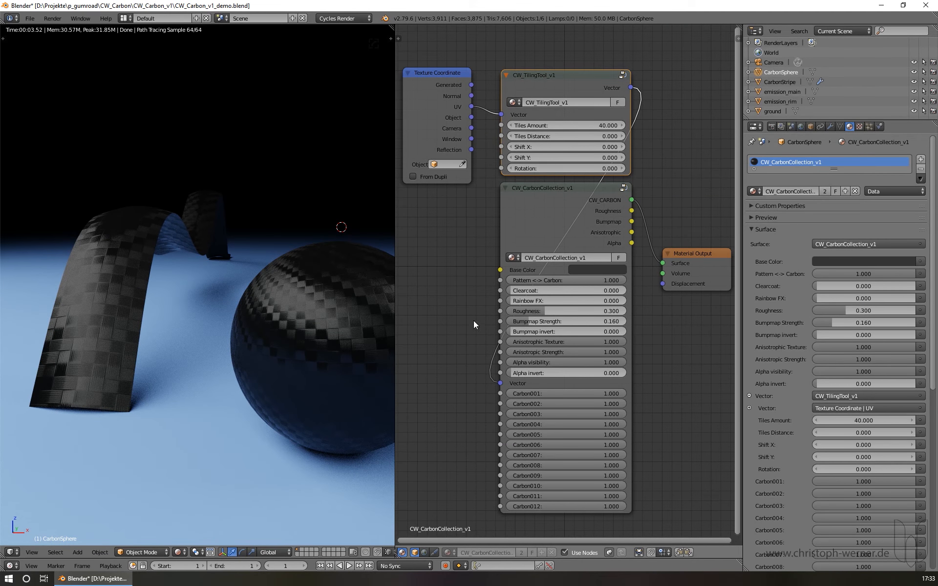
mouse_move(291, 304)
middle_down()
mouse_move(236, 307)
mouse_move(289, 301)
mouse_move(233, 296)
mouse_move(292, 298)
mouse_move(105, 279)
mouse_move(200, 307)
mouse_move(224, 264)
mouse_move(219, 250)
mouse_move(218, 280)
mouse_move(237, 278)
mouse_move(284, 266)
mouse_move(300, 233)
mouse_move(263, 232)
mouse_move(246, 244)
middle_up()
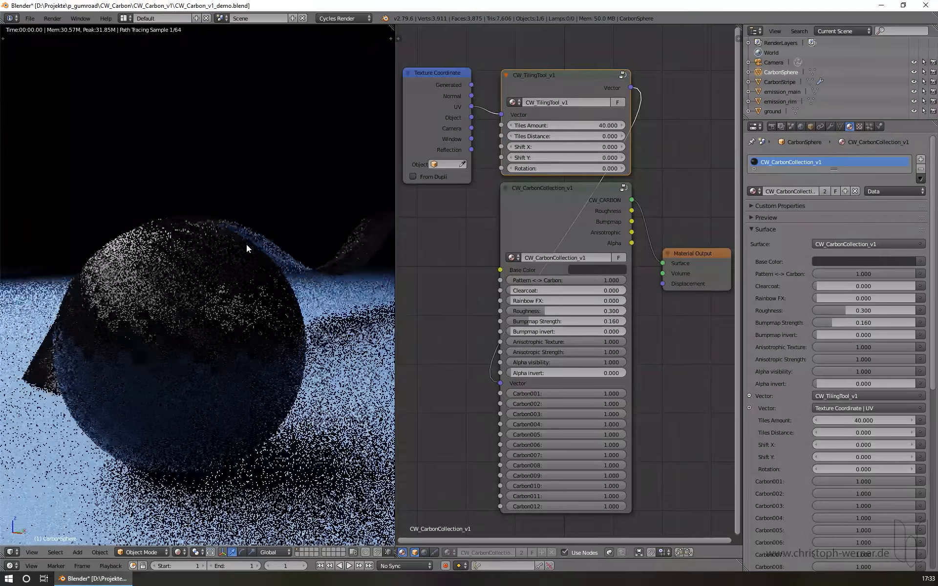
middle_drag(195, 299, 153, 287)
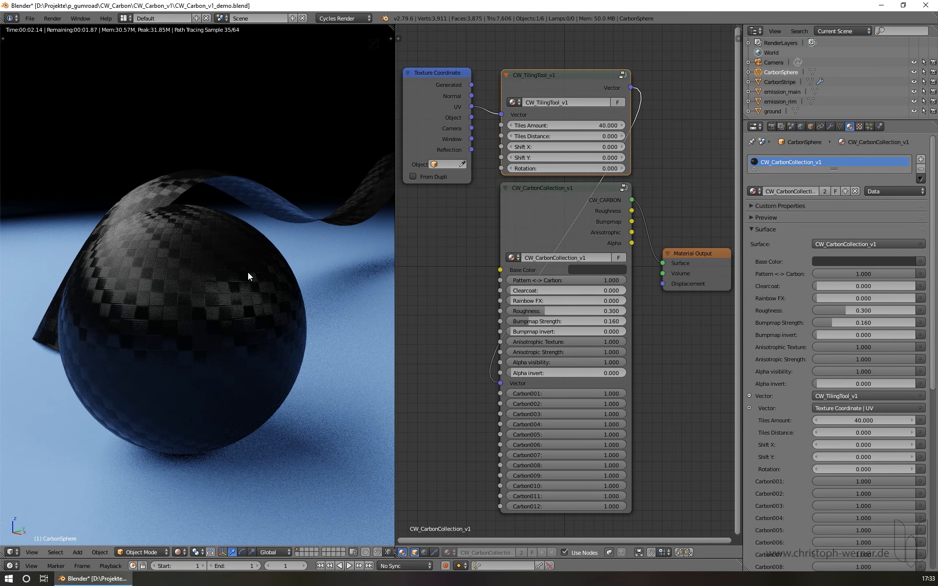
key(KP_0)
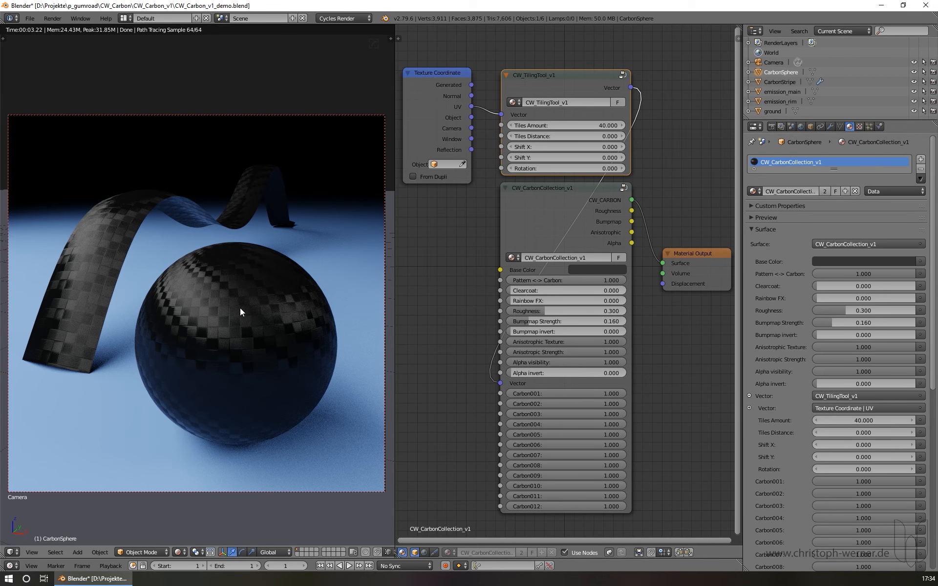
click(553, 200)
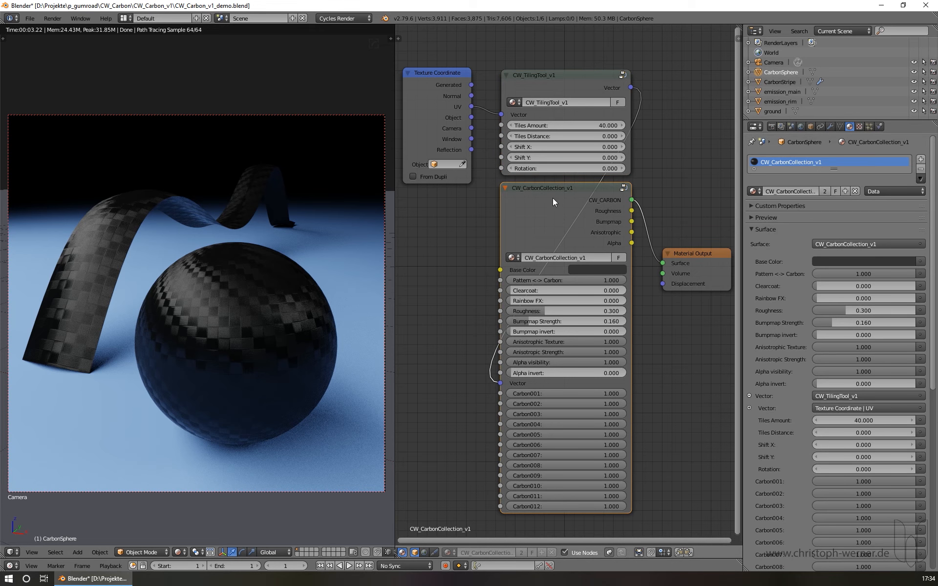
click(564, 87)
scroll(614, 350, up, 3)
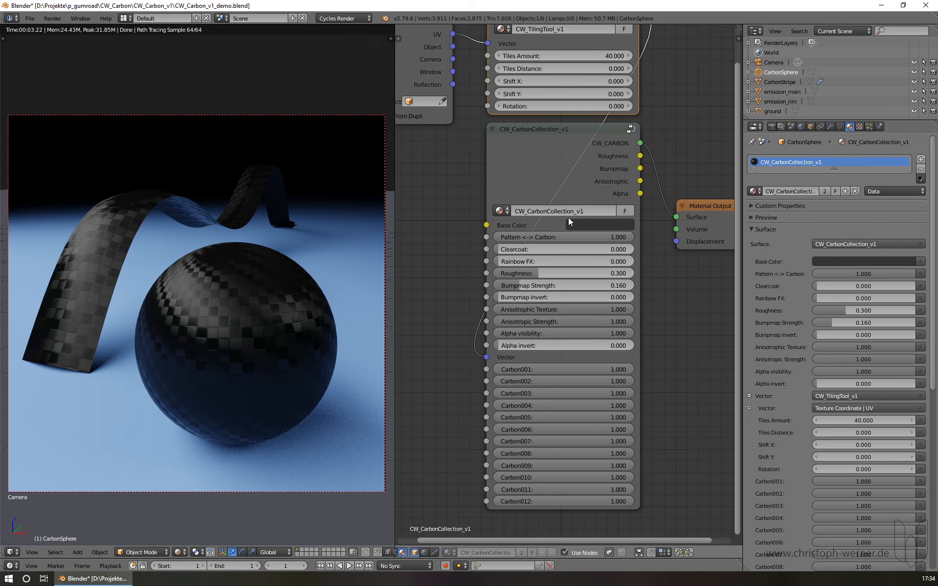
scroll(256, 347, up, 2)
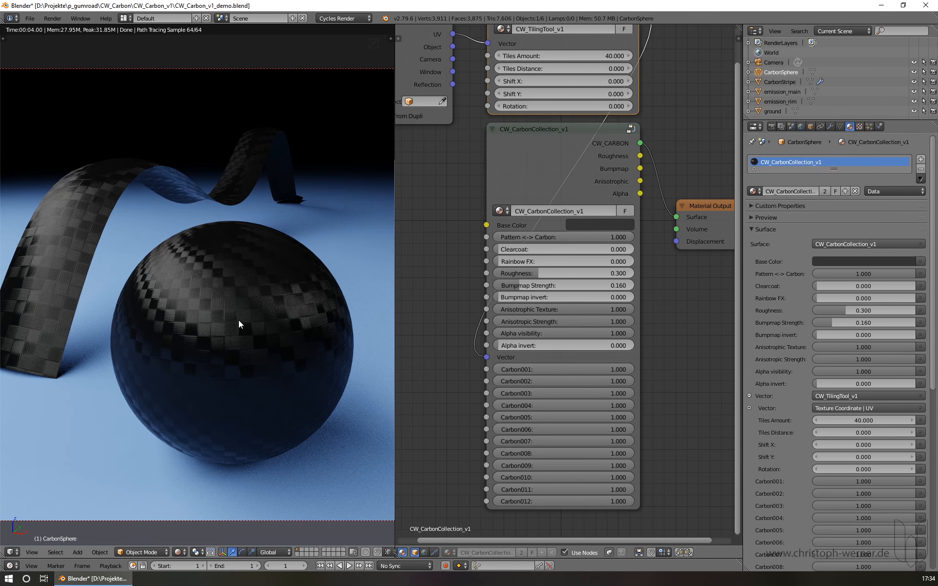
scroll(253, 316, up, 2)
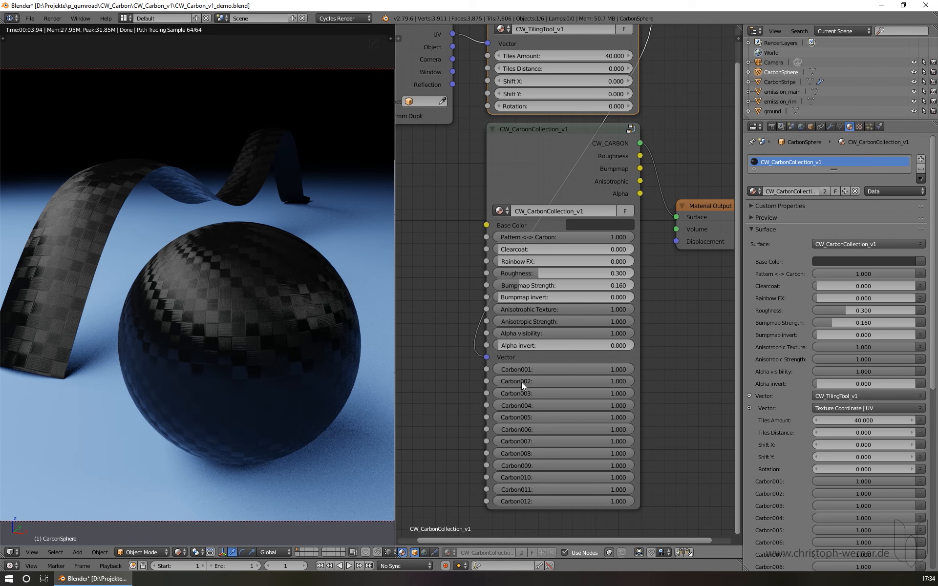
Test the Carbon001 value of the carbon collection node at 0, 0.5 and 0 again, and return it to 1
drag(616, 369, 491, 369)
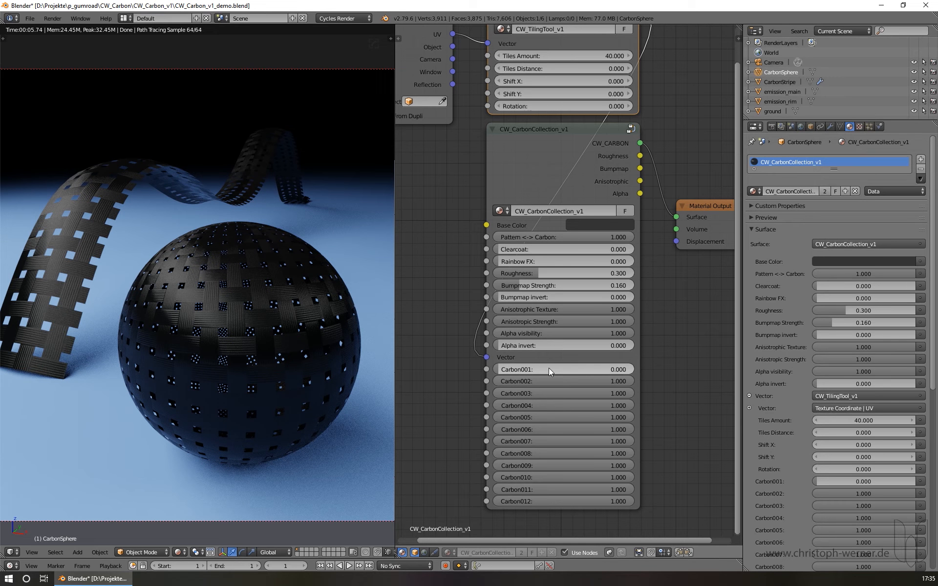
click(566, 370)
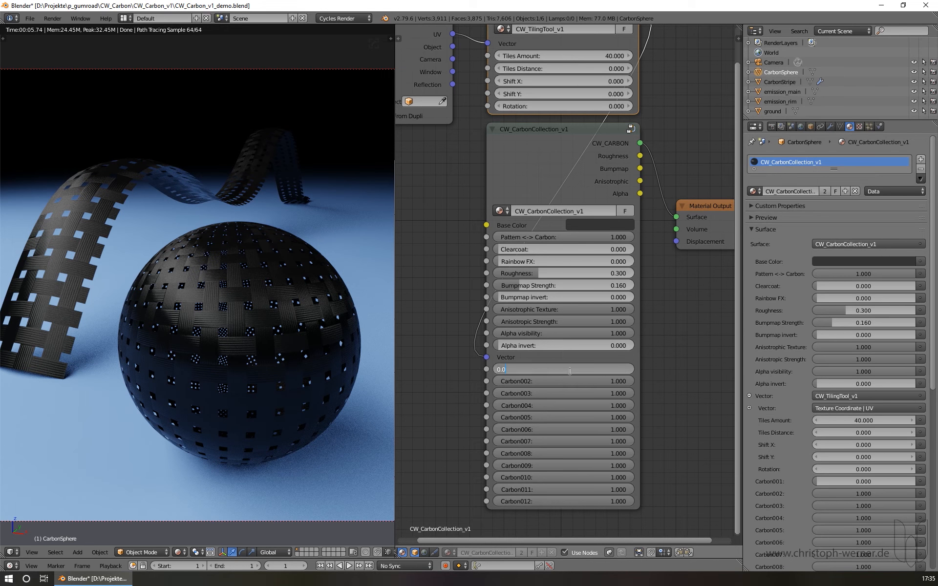
key(BackSpace)
key(Return)
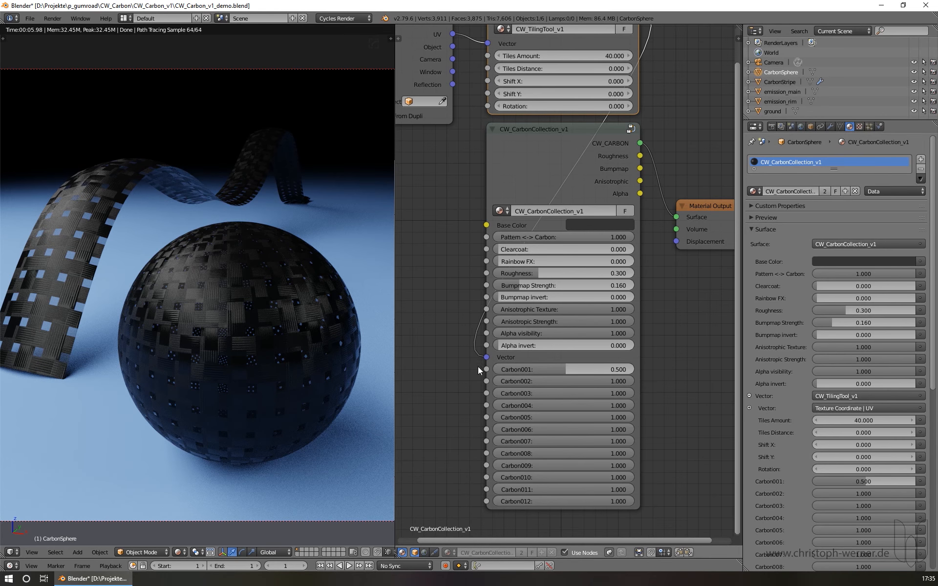
drag(563, 369, 486, 369)
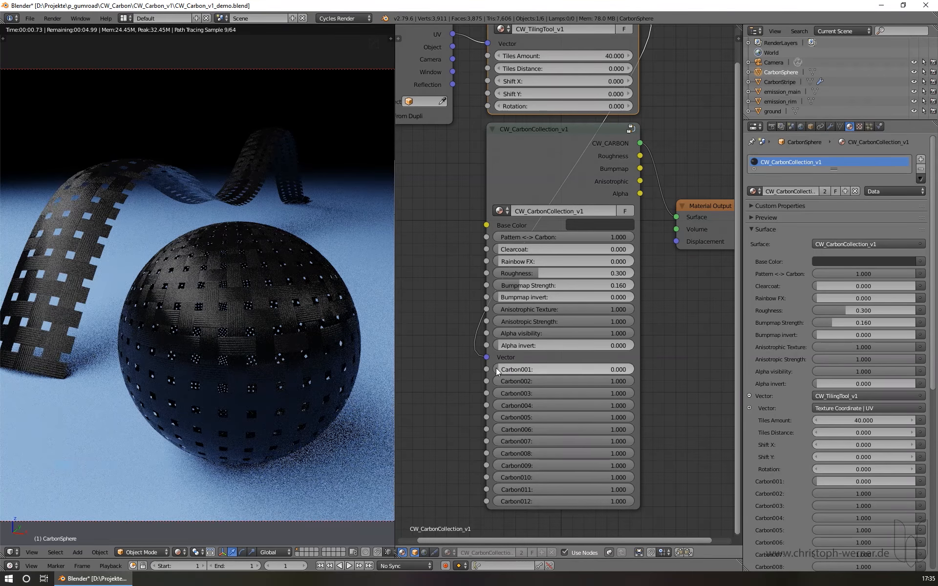
scroll(281, 390, up, 2)
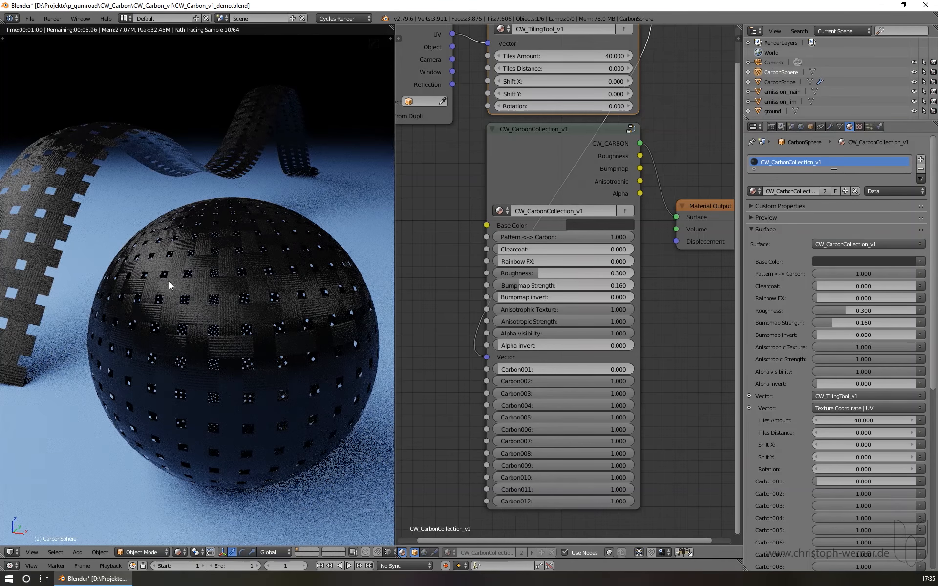
drag(505, 370, 630, 369)
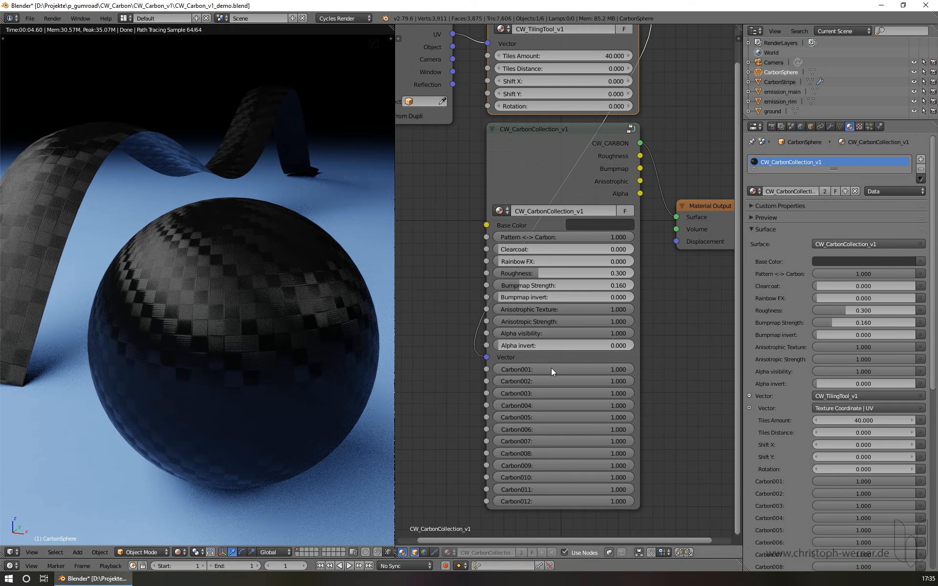
Set the Carbon001, Carbon002, Carbon003, Carbon004 and Carbon005 values of the carbon collection node to 0
drag(616, 370, 488, 374)
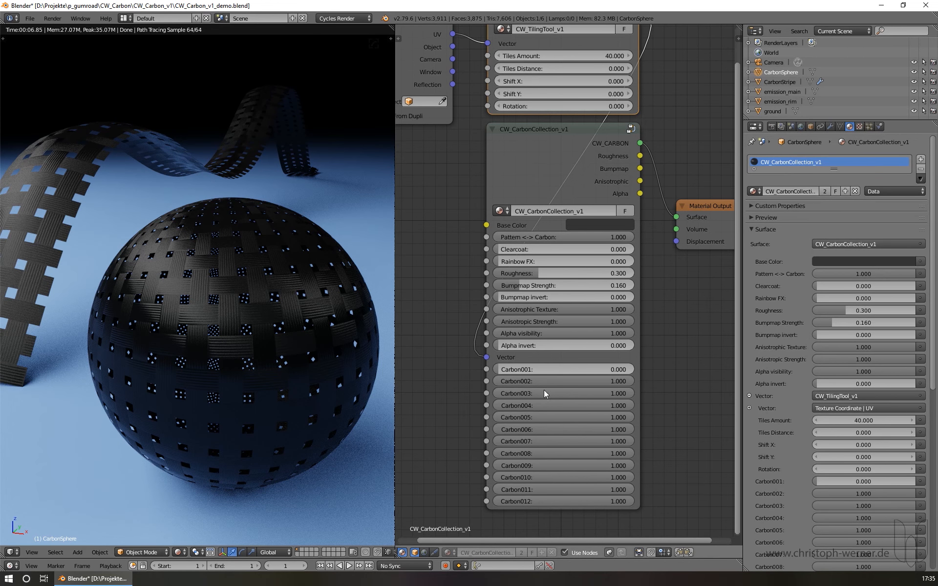
drag(613, 384, 474, 384)
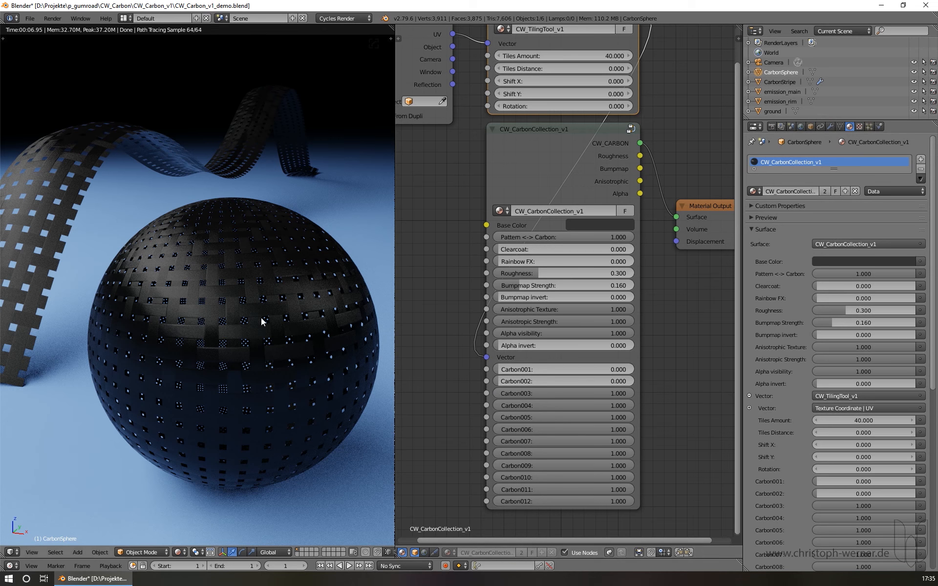
drag(623, 395, 516, 405)
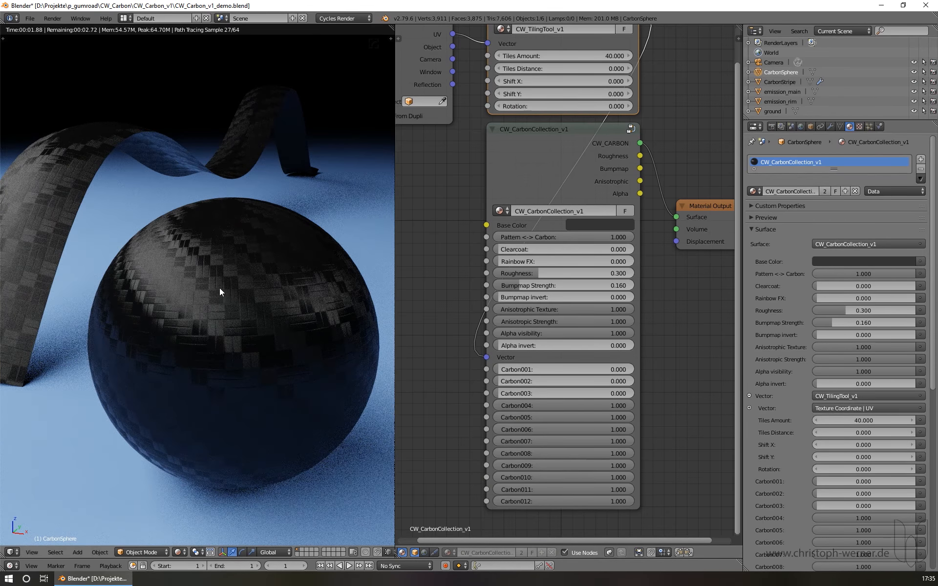
drag(625, 405, 492, 404)
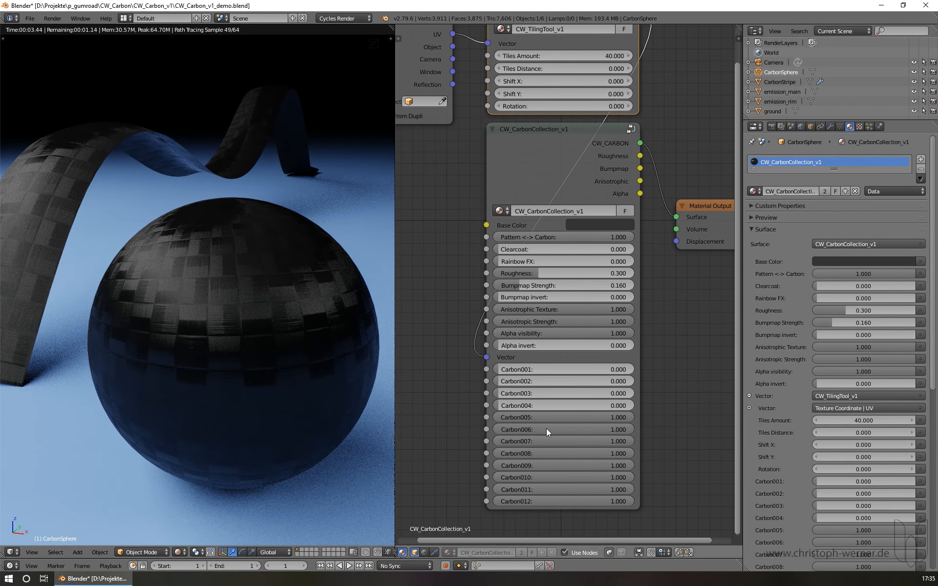
drag(620, 419, 494, 418)
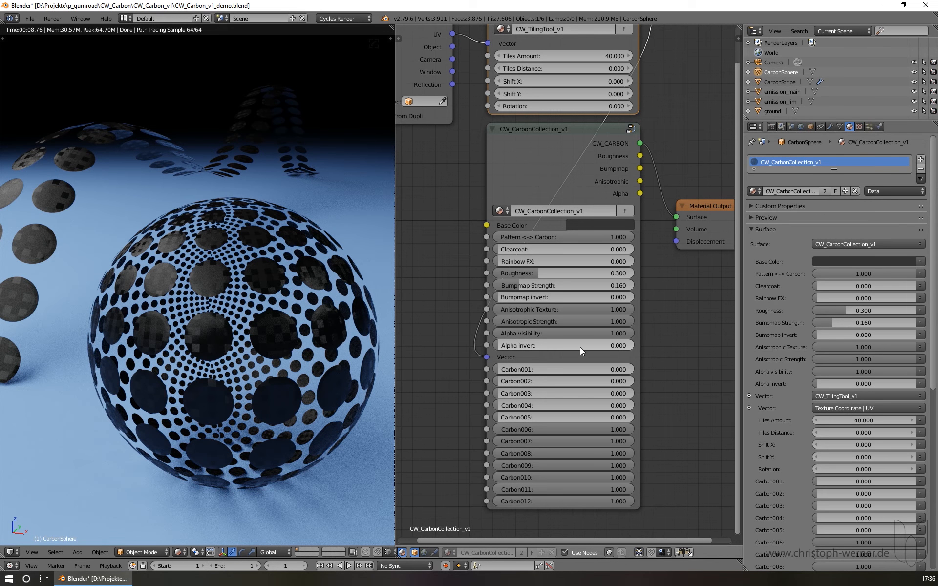
Set both Alpha invert and Bumpmap Strength of the carbon collection node to 1
drag(500, 344, 634, 345)
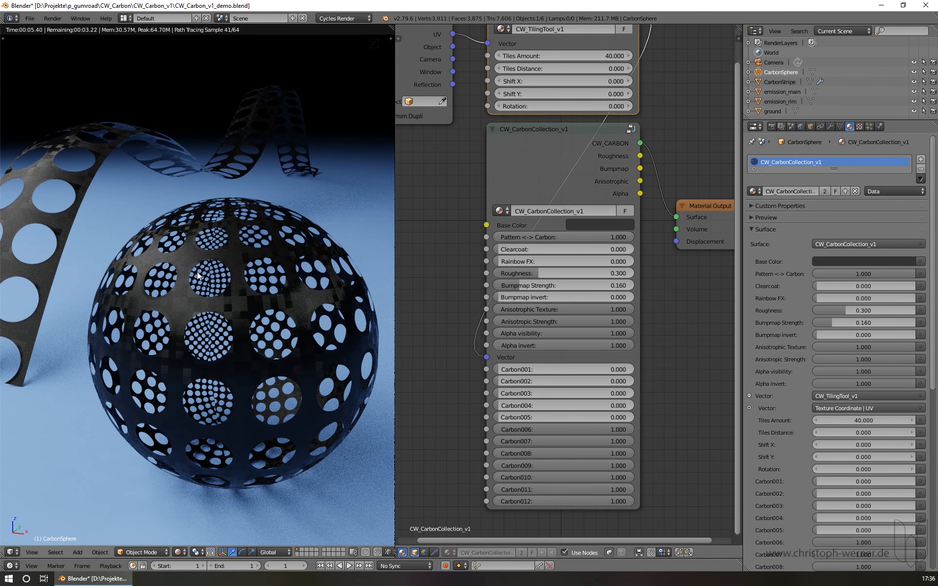
scroll(236, 318, up, 5)
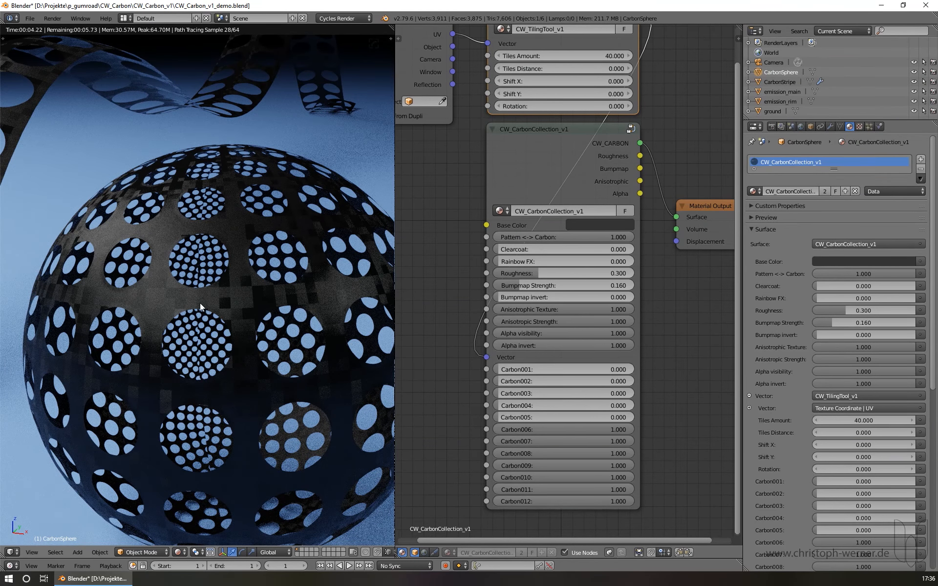
scroll(200, 303, up, 6)
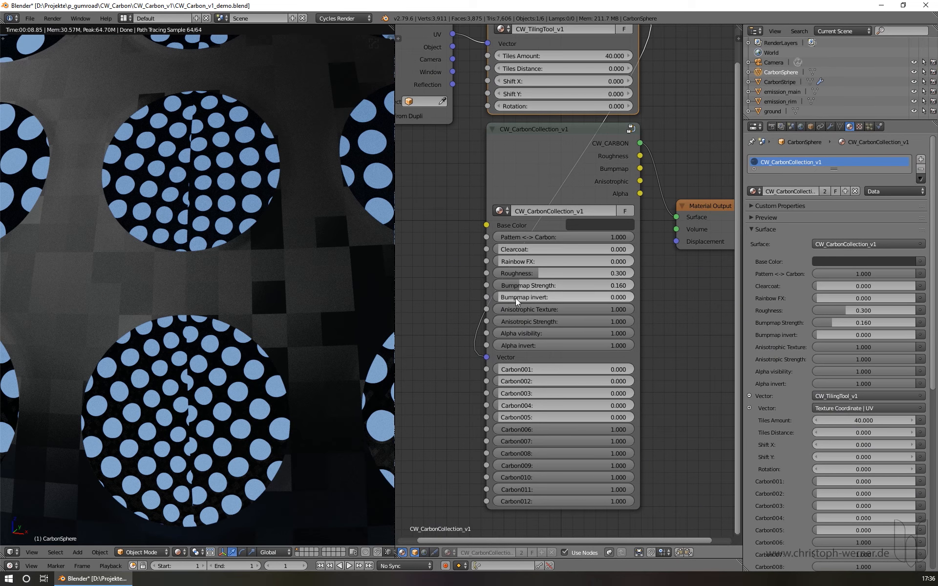
drag(520, 286, 635, 286)
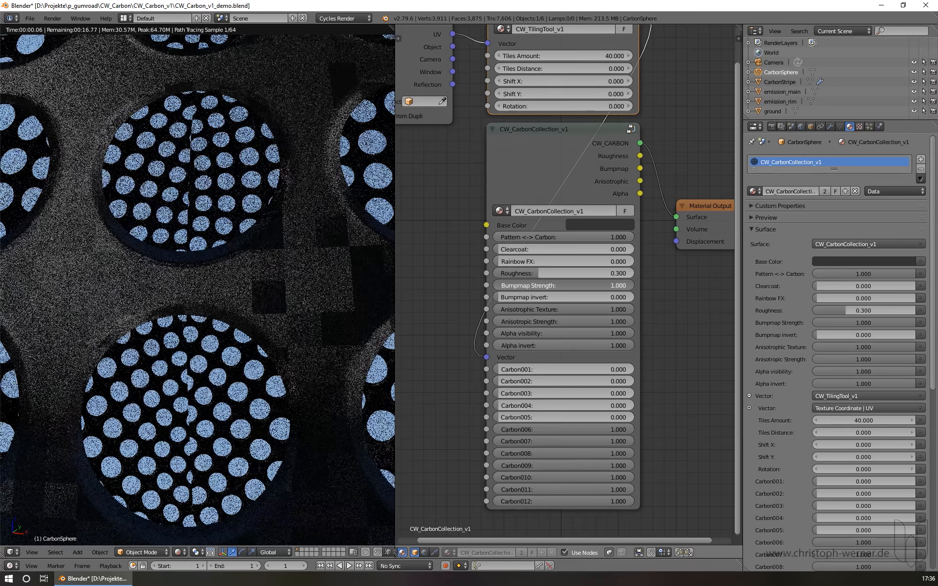
scroll(261, 295, down, 5)
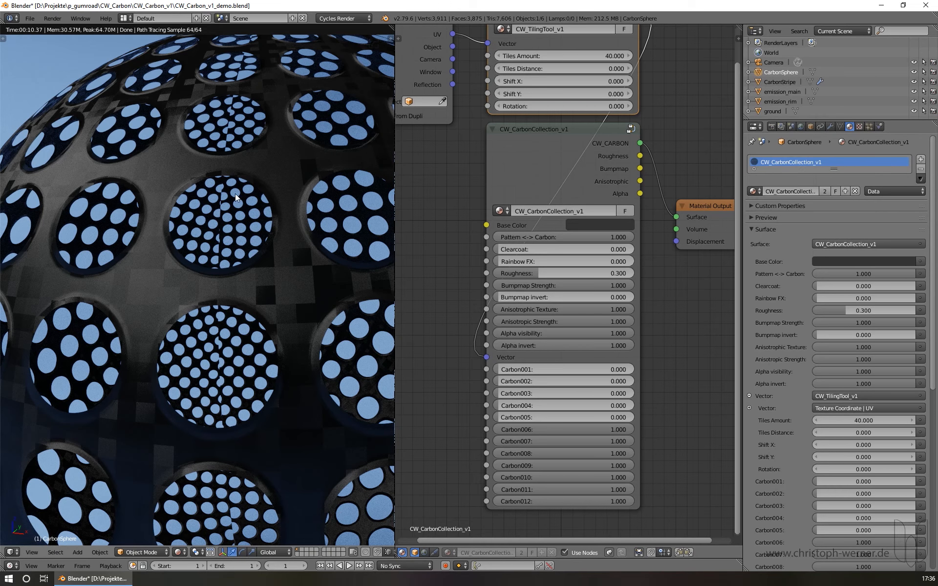
scroll(216, 226, down, 1)
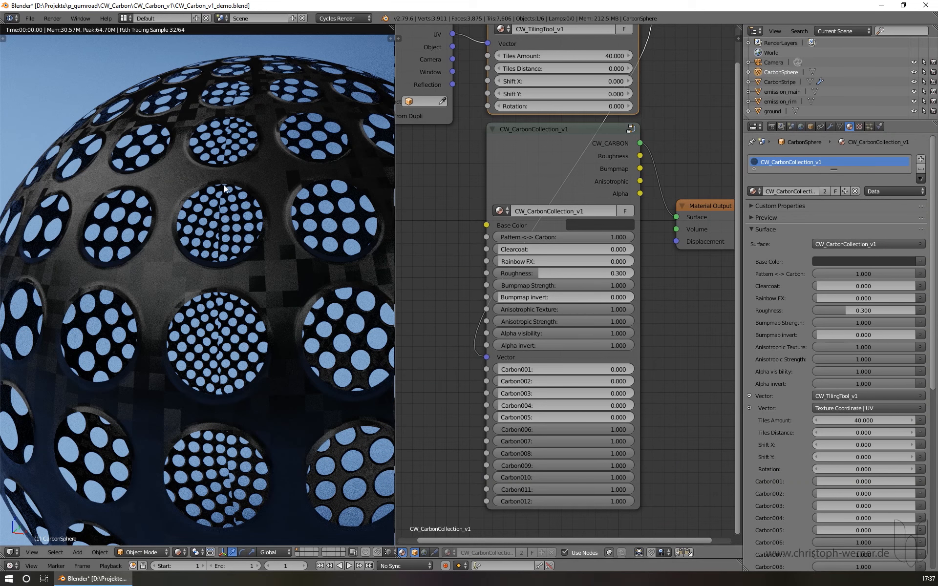
Set Bumpmap invert to 1 and check the hole edges on the sphere
drag(514, 297, 582, 303)
scroll(303, 341, down, 8)
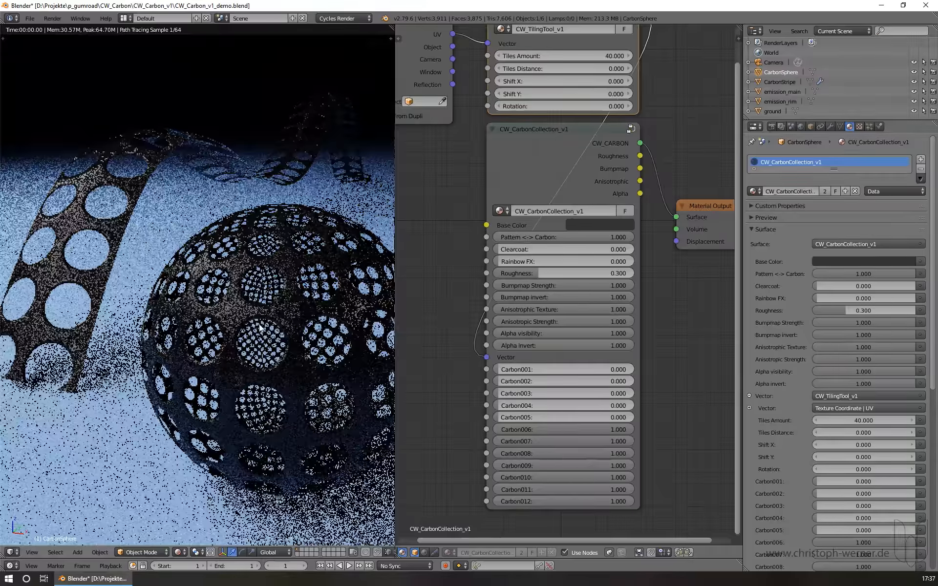
scroll(242, 293, up, 2)
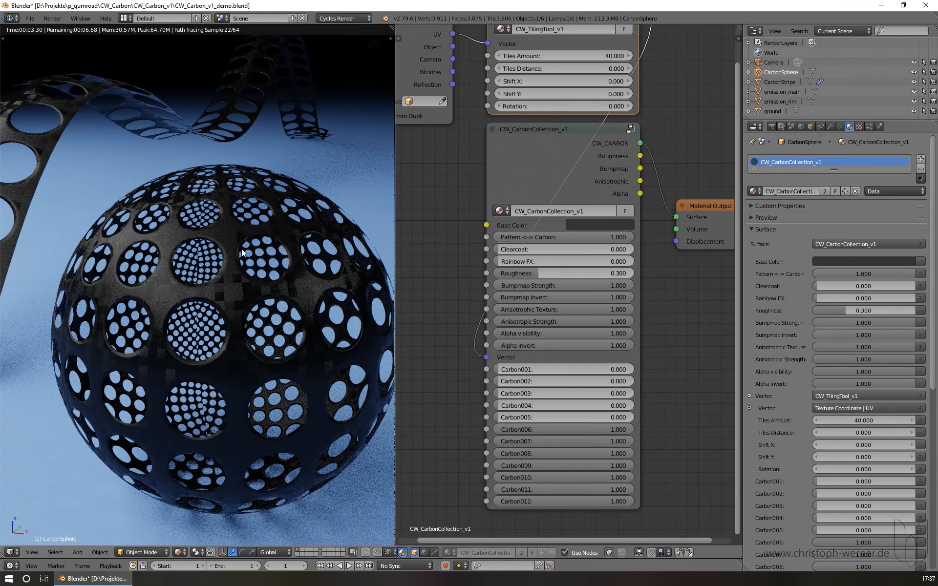
scroll(227, 292, up, 1)
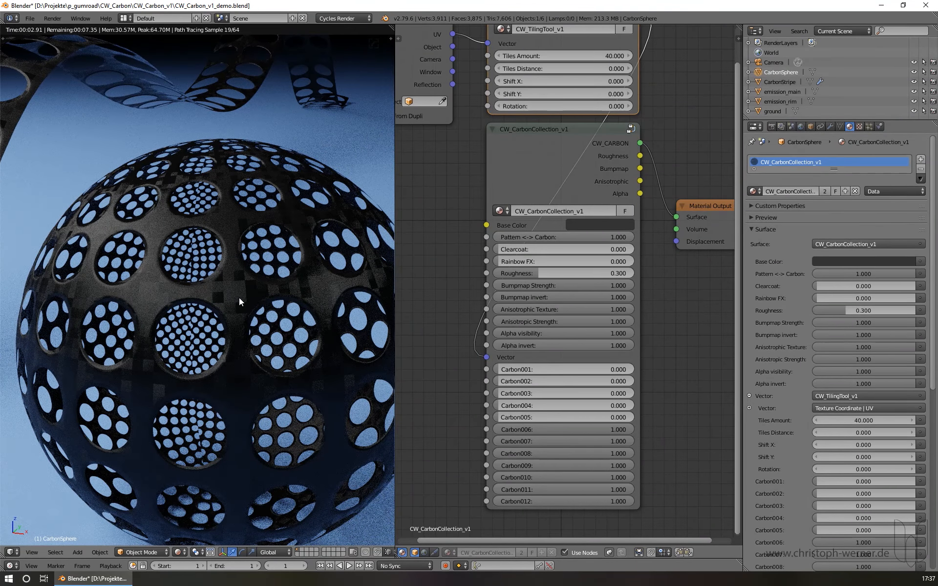
scroll(238, 297, down, 1)
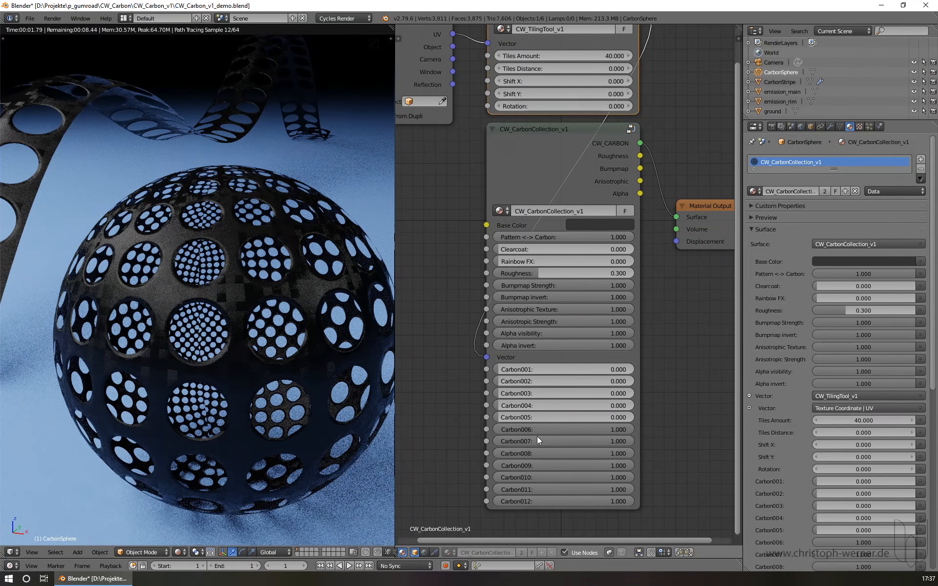
Set Carbon006, Carbon007 and Carbon008 to 0 and return Alpha invert to 0
drag(622, 429, 494, 430)
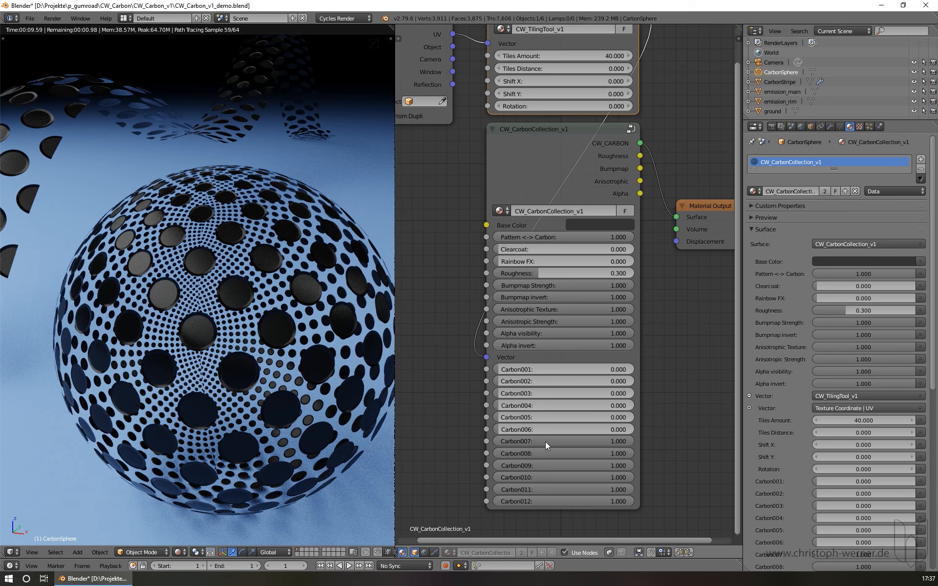
drag(624, 345, 430, 347)
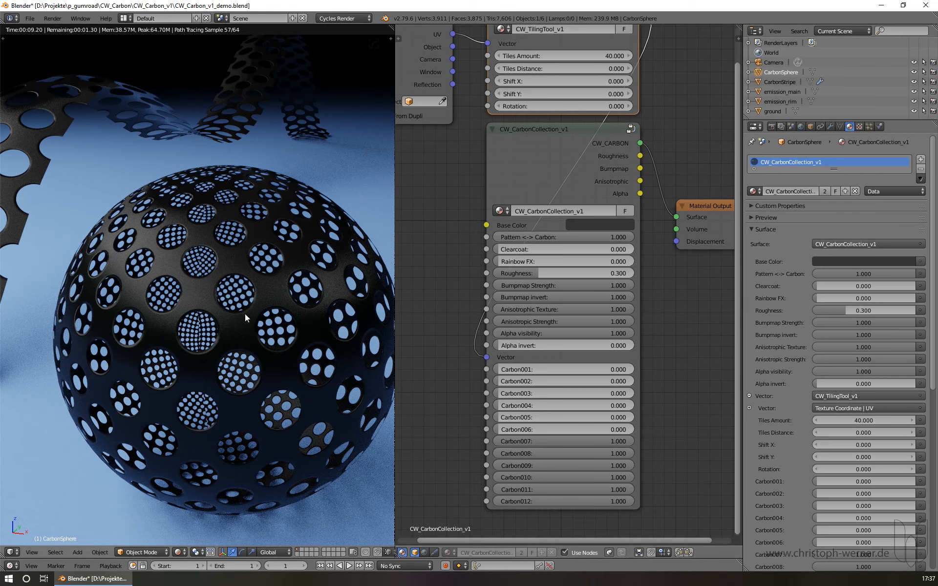
drag(616, 442, 532, 442)
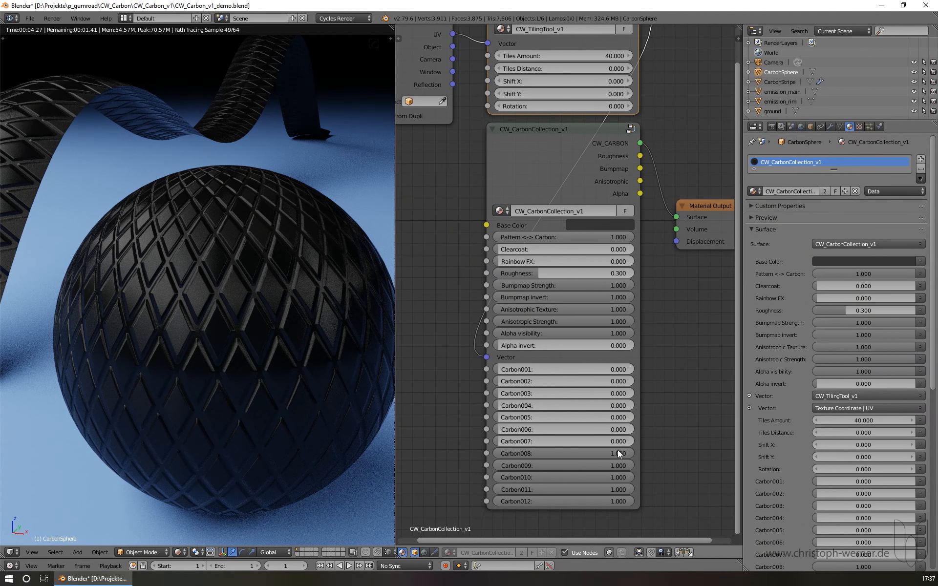
drag(613, 453, 511, 454)
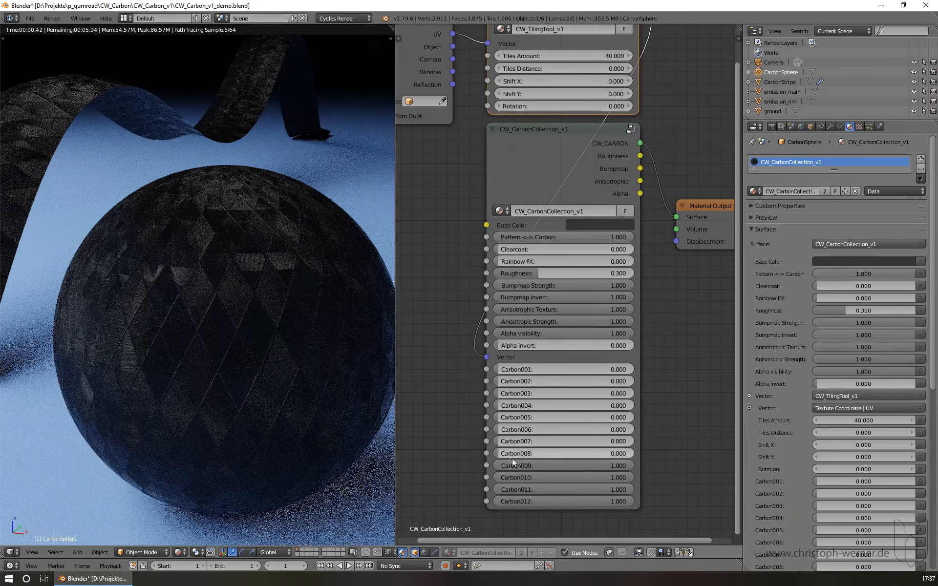
Inspect the diamond pattern's seams on the sphere up close and set Bumpmap invert of the carbon collection node to 0
scroll(248, 287, down, 3)
middle_drag(247, 286, 338, 275)
scroll(197, 349, up, 6)
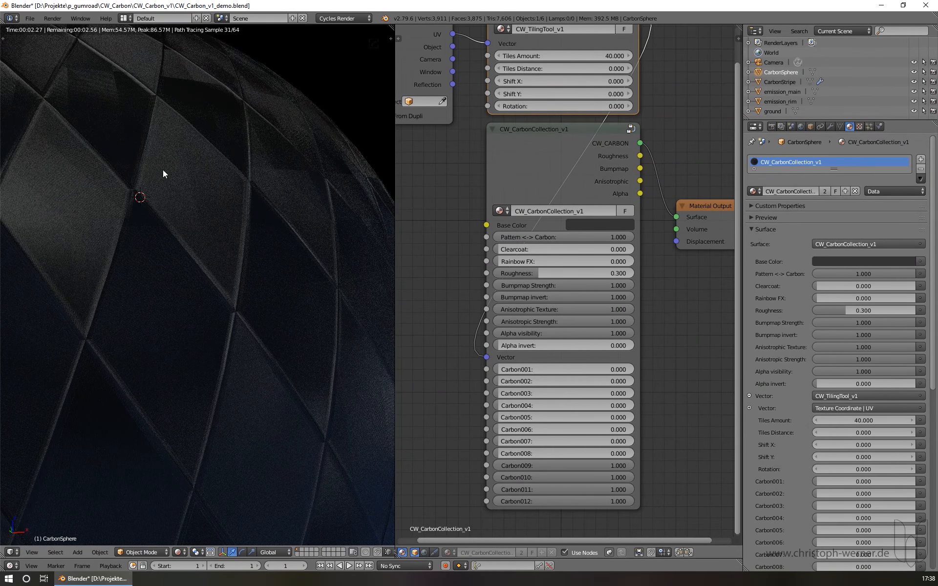
middle_drag(260, 267, 300, 182)
middle_drag(166, 265, 238, 335)
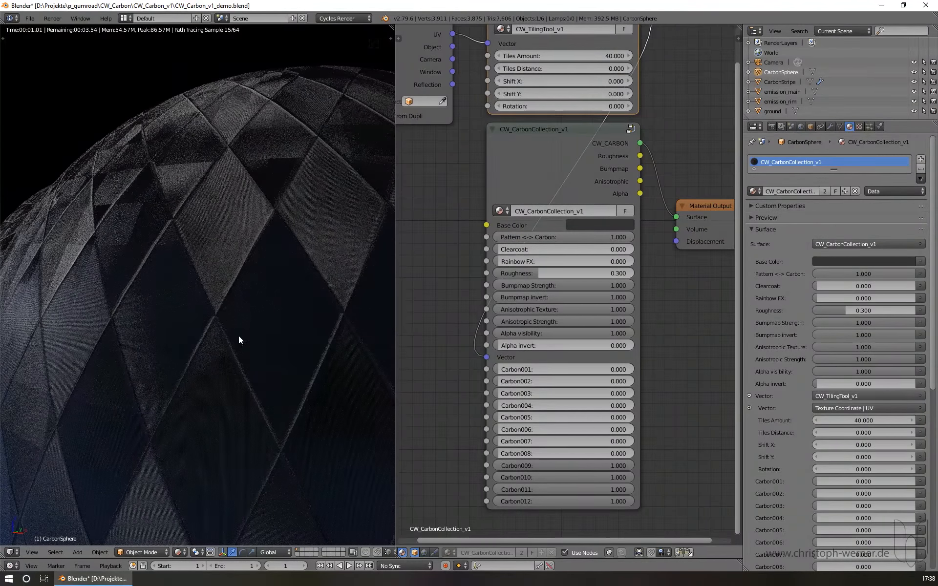
drag(610, 296, 471, 297)
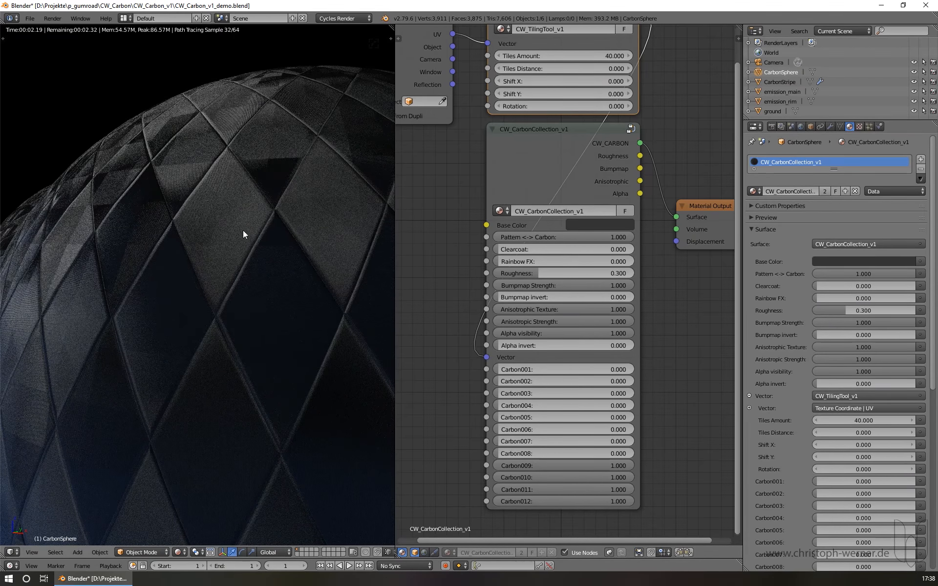
Set Carbon009 to 0 and check the resulting pattern on the whole sphere and stripe
scroll(268, 292, down, 5)
middle_drag(267, 292, 265, 282)
scroll(266, 284, down, 1)
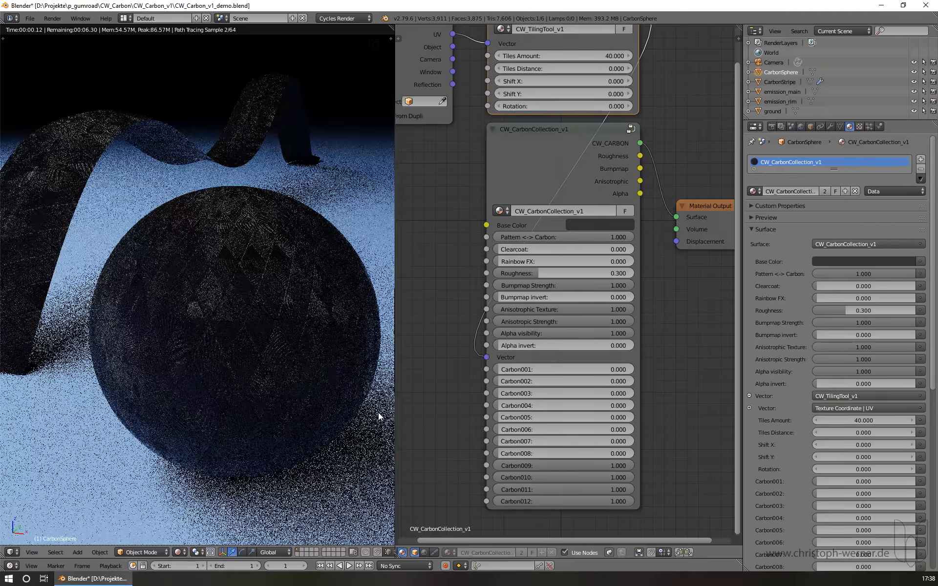
drag(608, 467, 469, 467)
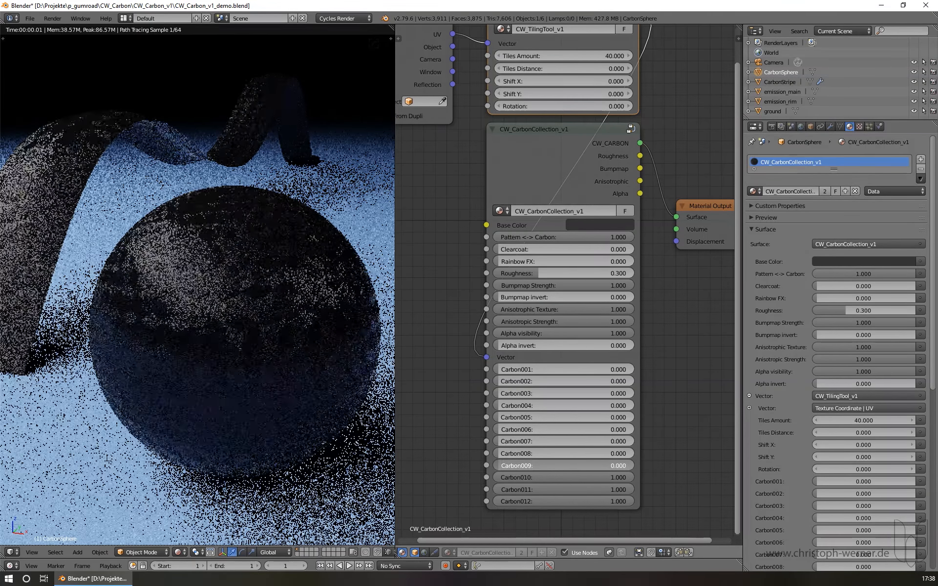
scroll(264, 322, up, 1)
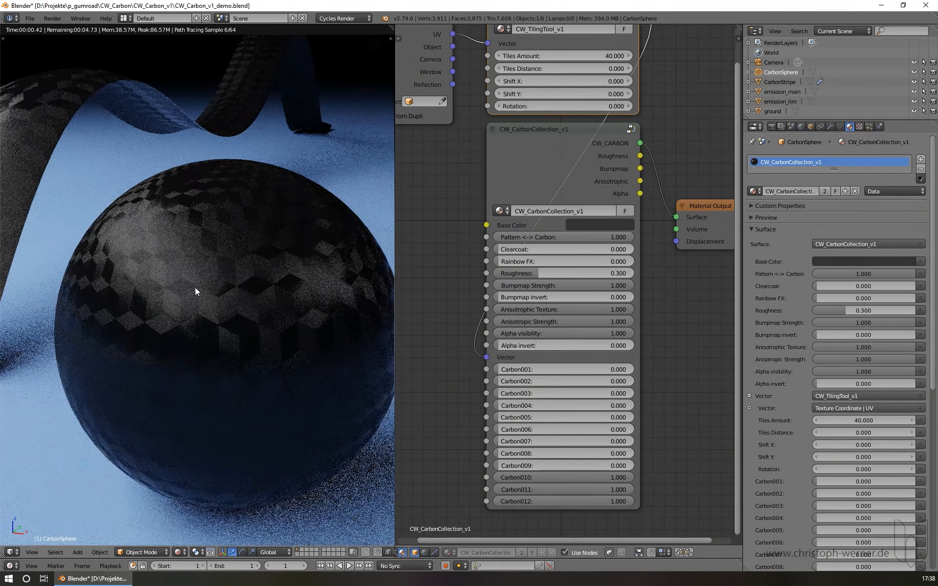
scroll(227, 297, down, 1)
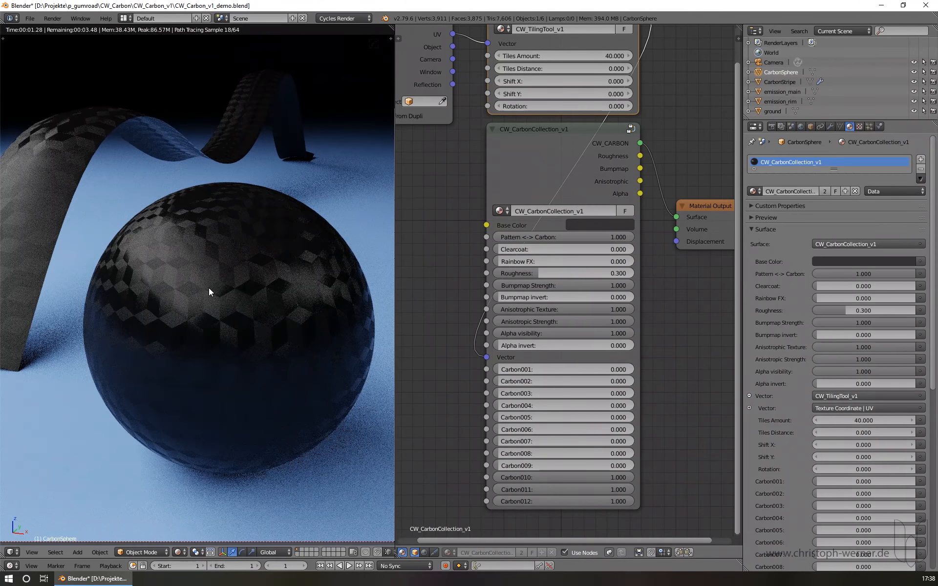
Set Carbon010 and Carbon011 to 0 one after the other and inspect each hexagon pattern on the sphere
drag(577, 477, 468, 477)
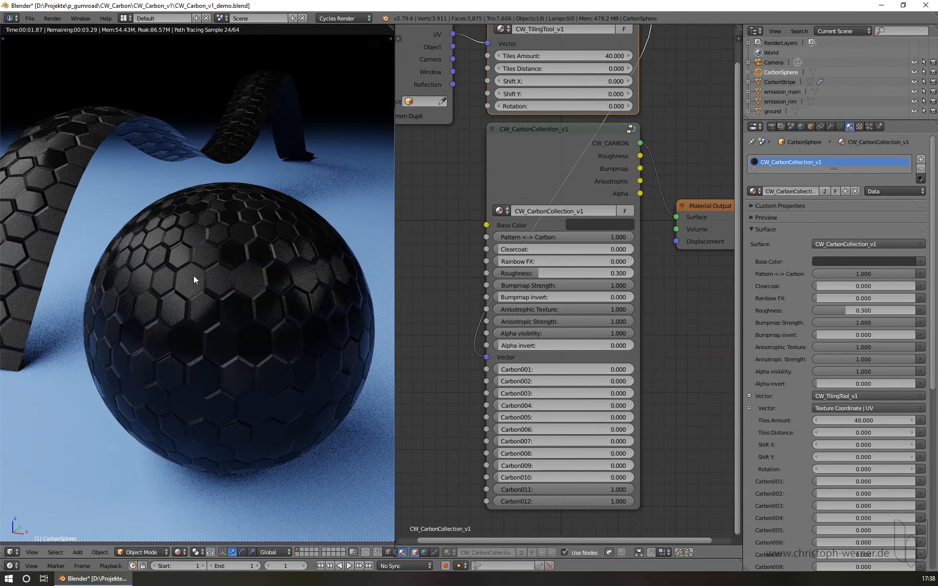
drag(520, 297, 496, 297)
shift+middle_drag(240, 279, 269, 281)
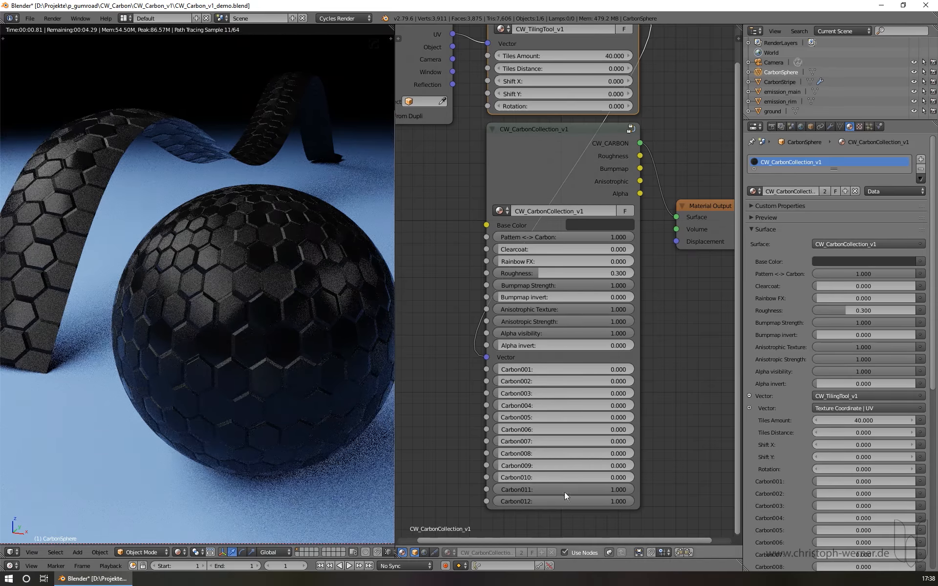
drag(615, 490, 524, 503)
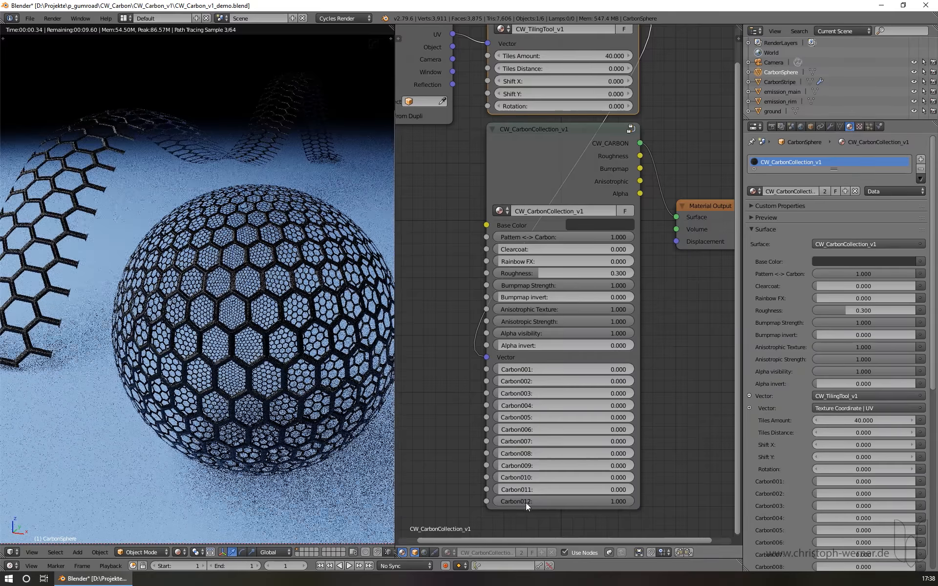
scroll(231, 290, up, 5)
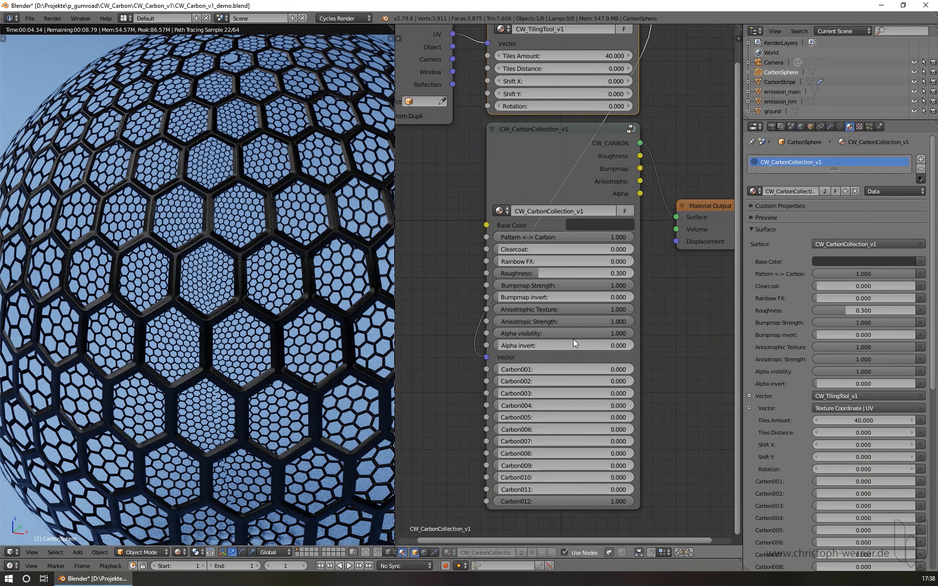
scroll(288, 259, down, 3)
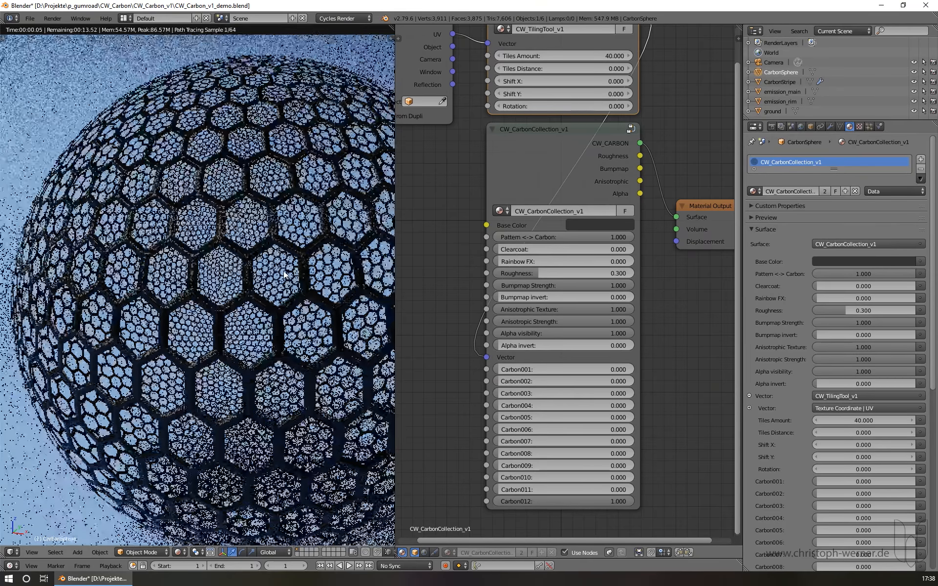
scroll(285, 275, down, 3)
Return Carbon011 and Carbon010 to 1 and view the cube pattern from the camera
drag(514, 488, 634, 489)
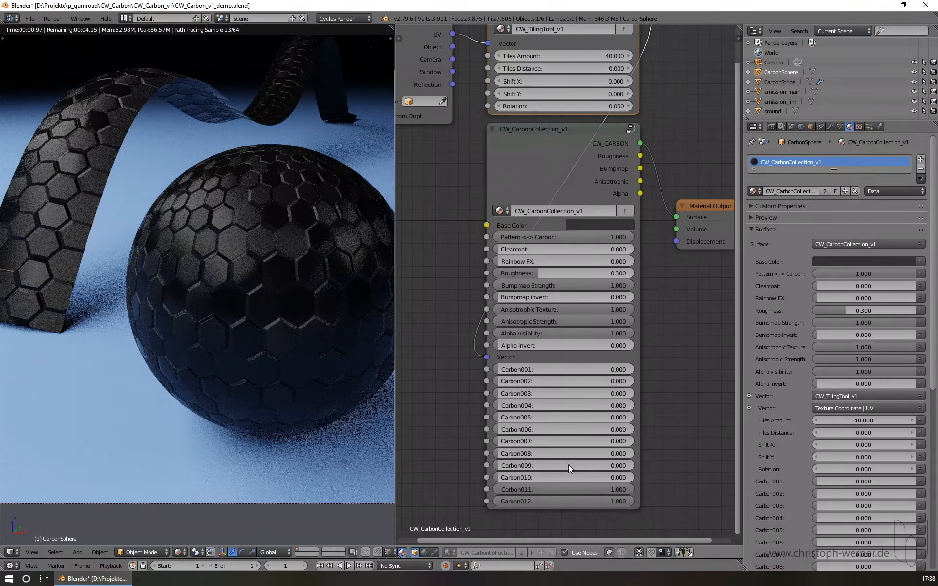
drag(535, 477, 634, 477)
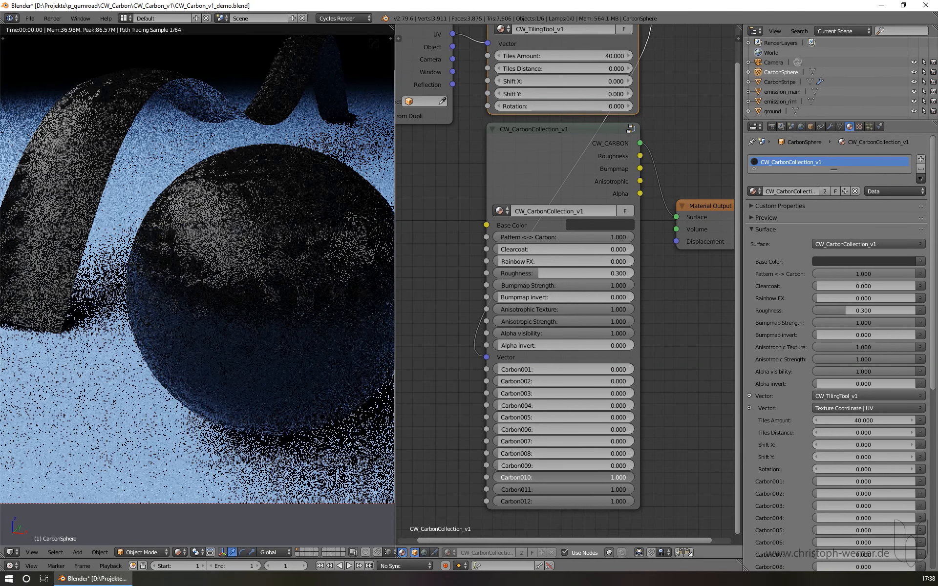
key(KP_0)
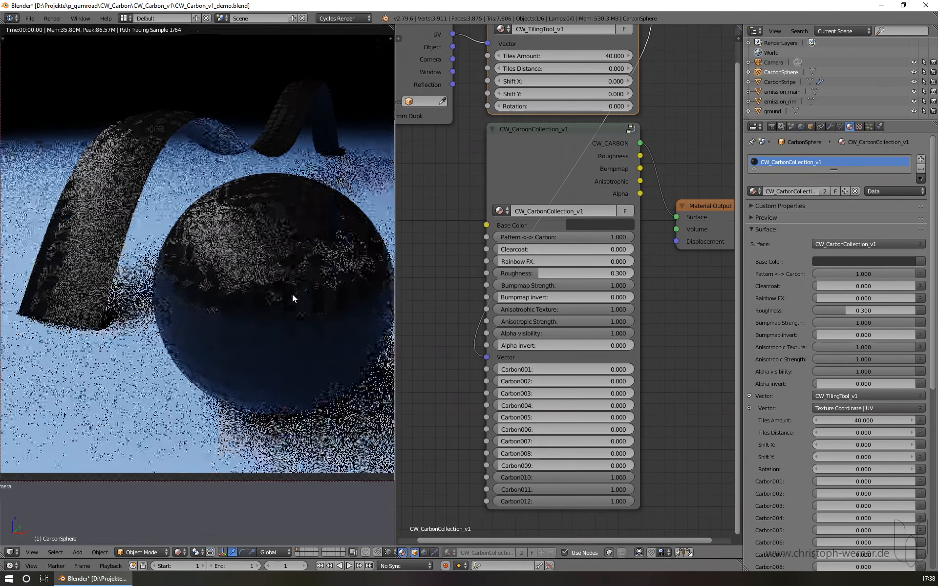
shift+middle_drag(292, 294, 286, 304)
scroll(287, 304, up, 1)
scroll(294, 305, up, 1)
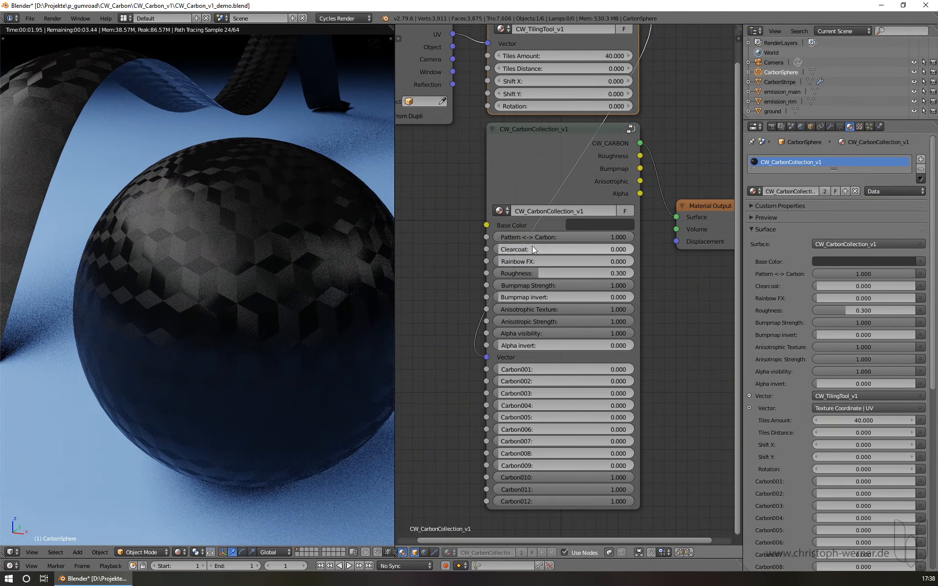
Frame the sphere and stripe and set Clearcoat of the carbon collection node to 1
scroll(245, 254, down, 2)
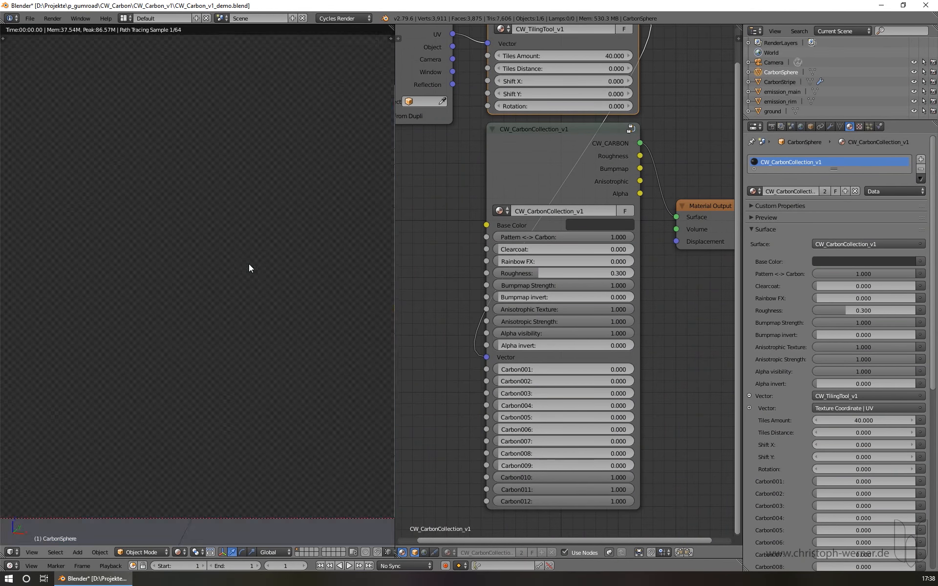
shift+middle_drag(256, 258, 278, 281)
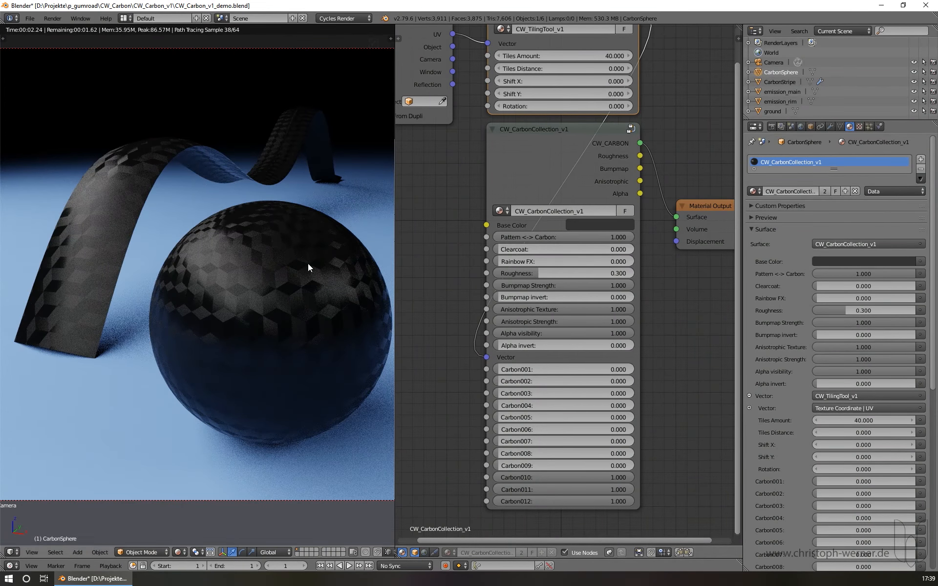
drag(509, 249, 634, 249)
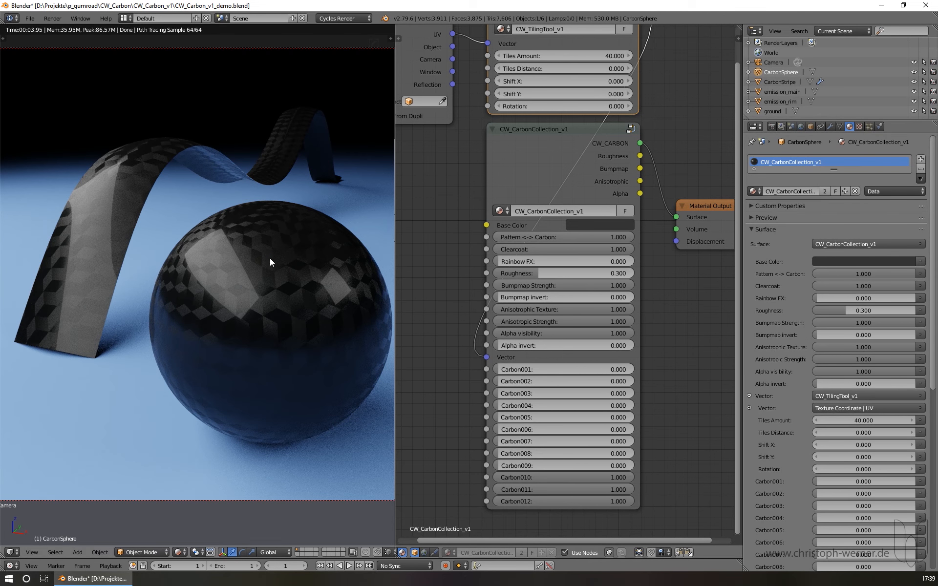
Set Carbon001 to 1 and check the coated weave on the sphere from different angles
drag(524, 380, 640, 369)
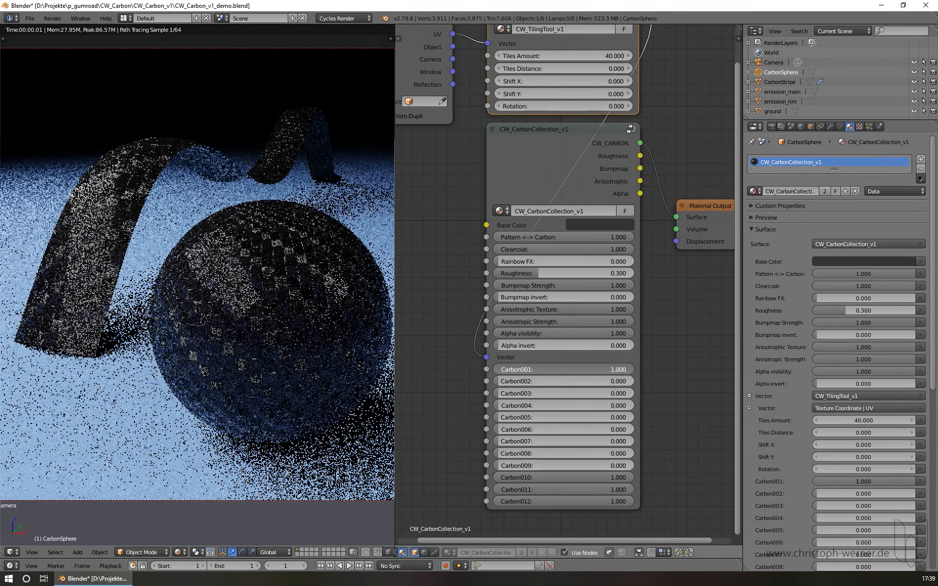
middle_drag(322, 318, 272, 245)
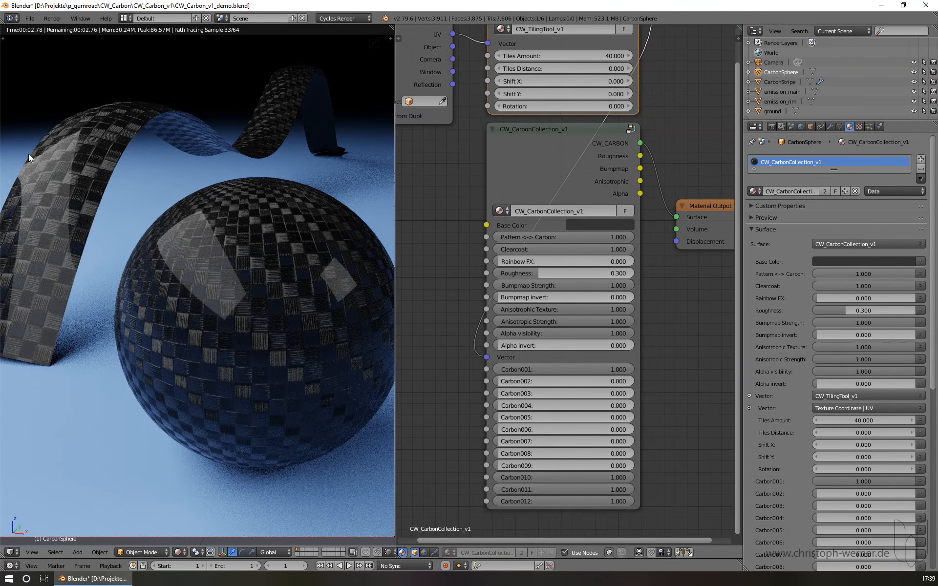
middle_drag(179, 281, 301, 245)
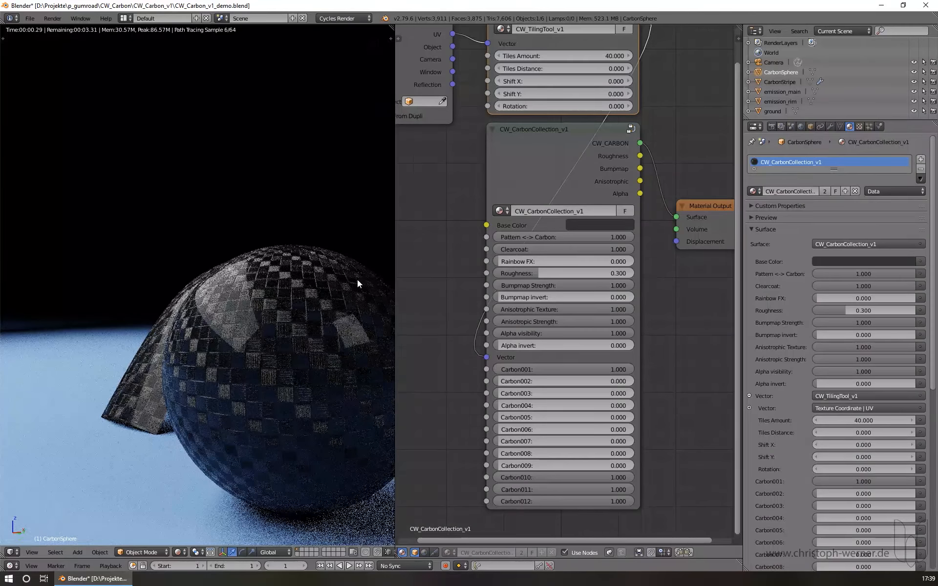
Set Bumpmap Strength to 0.3, check the weave on the sphere and return to the camera view
click(588, 286)
text(0.3)
key(Return)
middle_drag(230, 358, 263, 350)
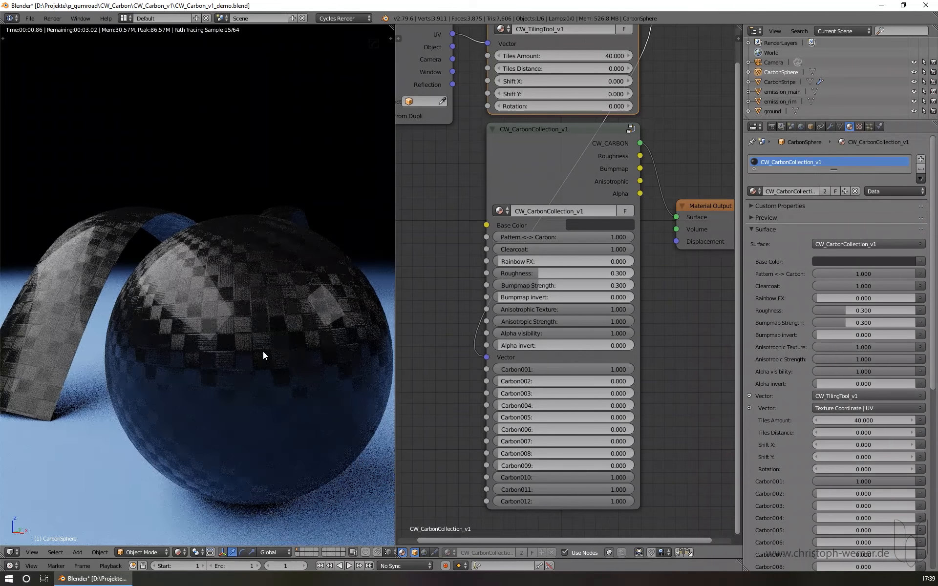
key(KP_0)
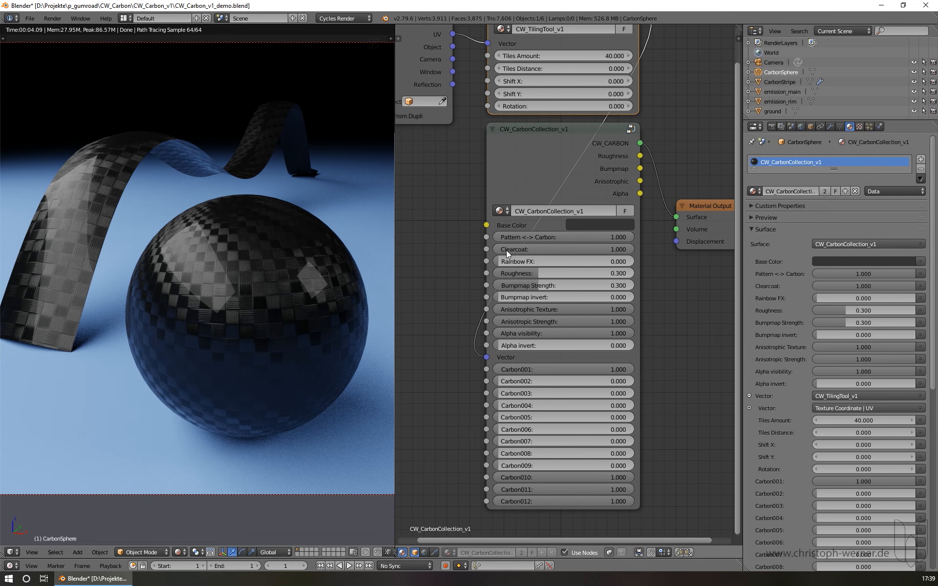
Set Clearcoat to 2, raise it to 5, and compare the reflections on the sphere and stripe
click(561, 245)
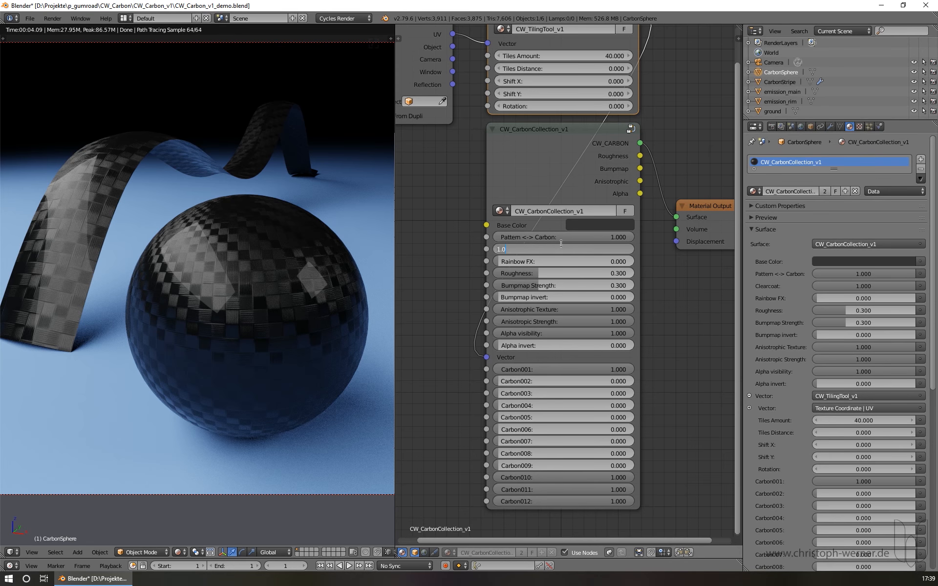
text(2)
key(Return)
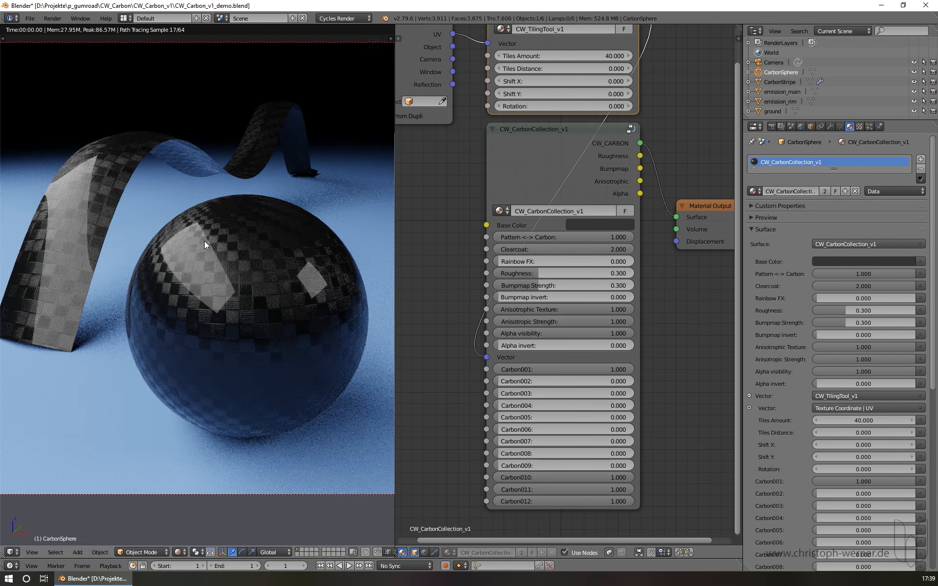
click(563, 248)
text(5)
key(Return)
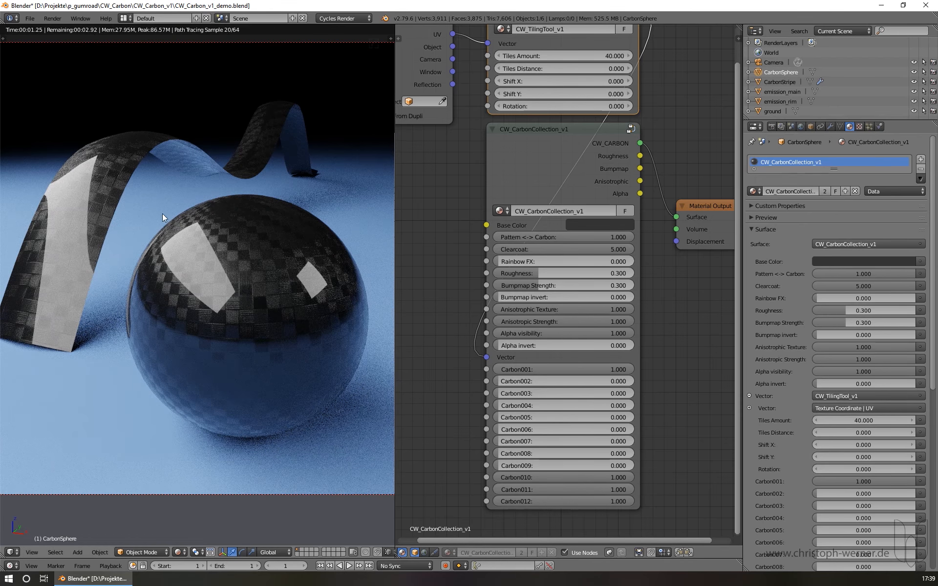
middle_drag(232, 264, 242, 301)
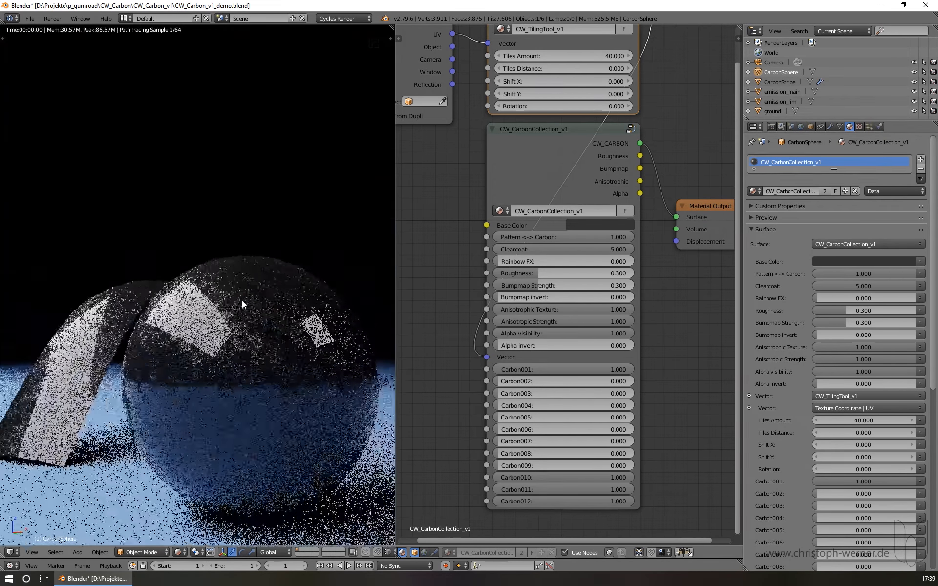
key(KP_0)
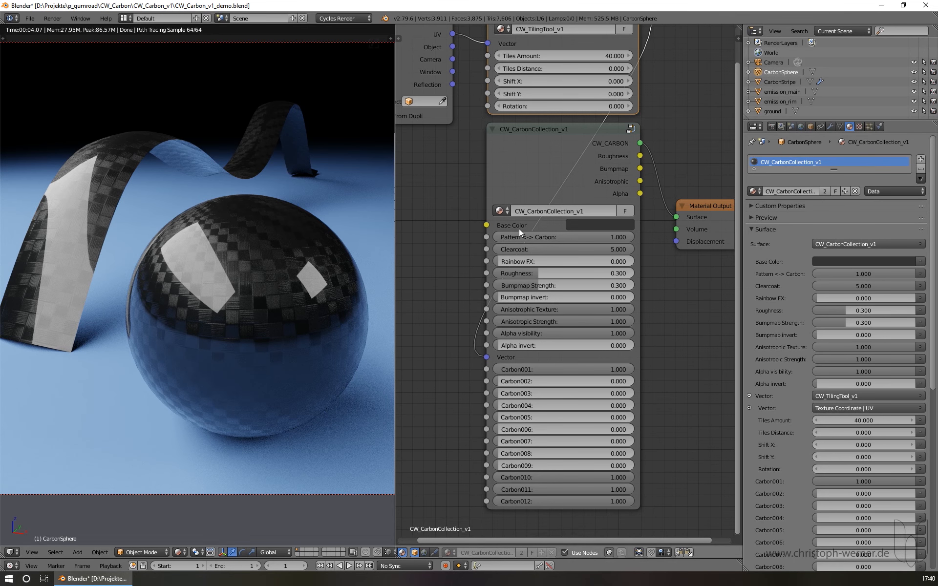
Change the Base Color of the carbon collection node to a crimson red
middle_drag(485, 224, 480, 239)
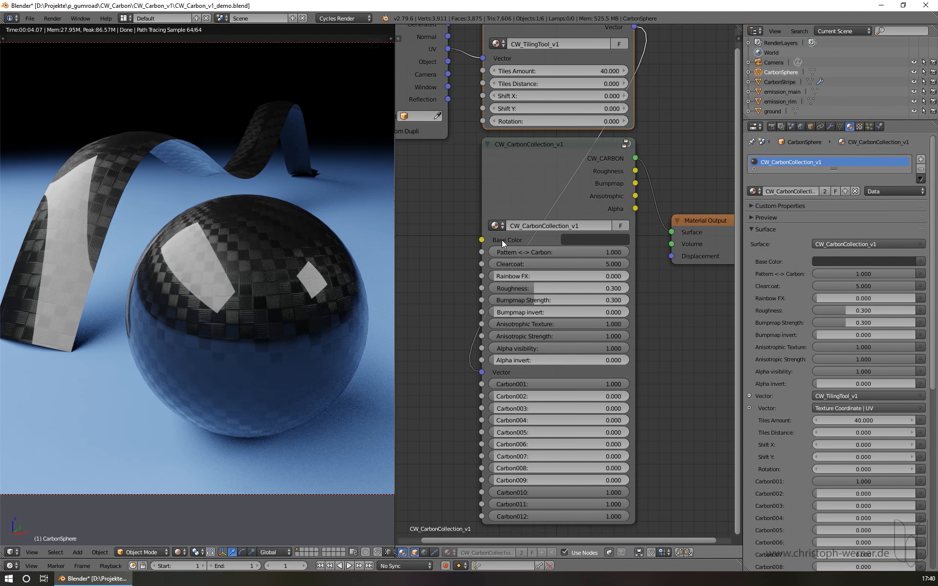
click(596, 240)
drag(631, 134, 660, 104)
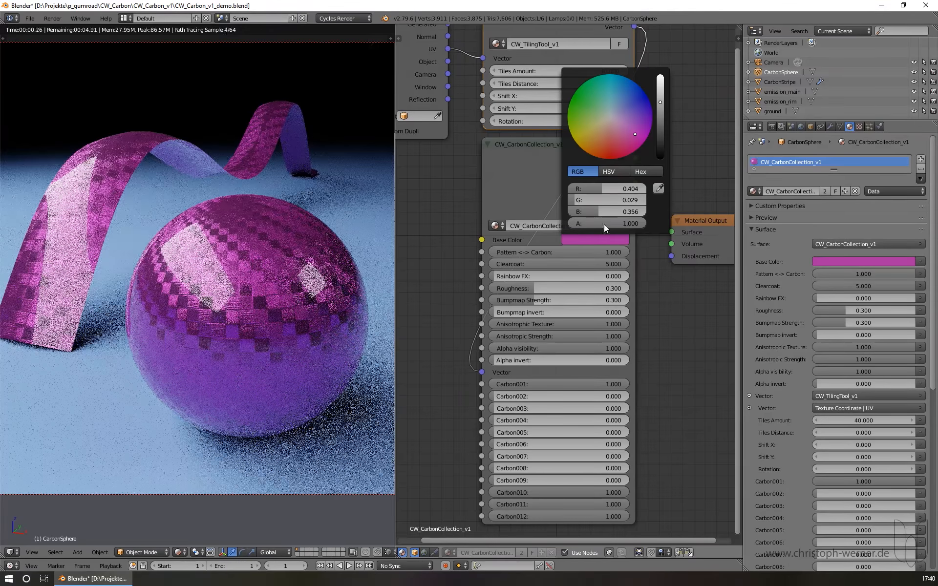
click(614, 143)
click(627, 157)
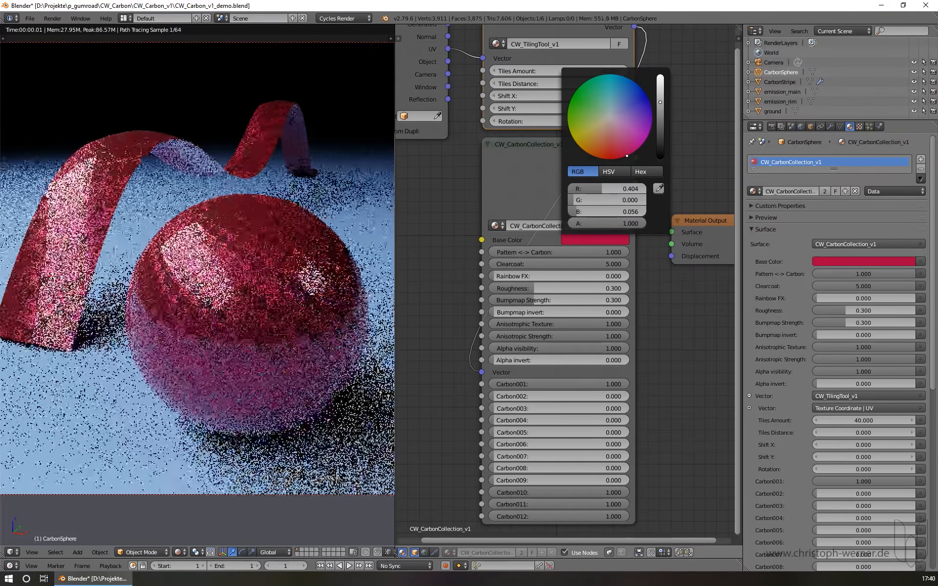
drag(660, 107, 660, 104)
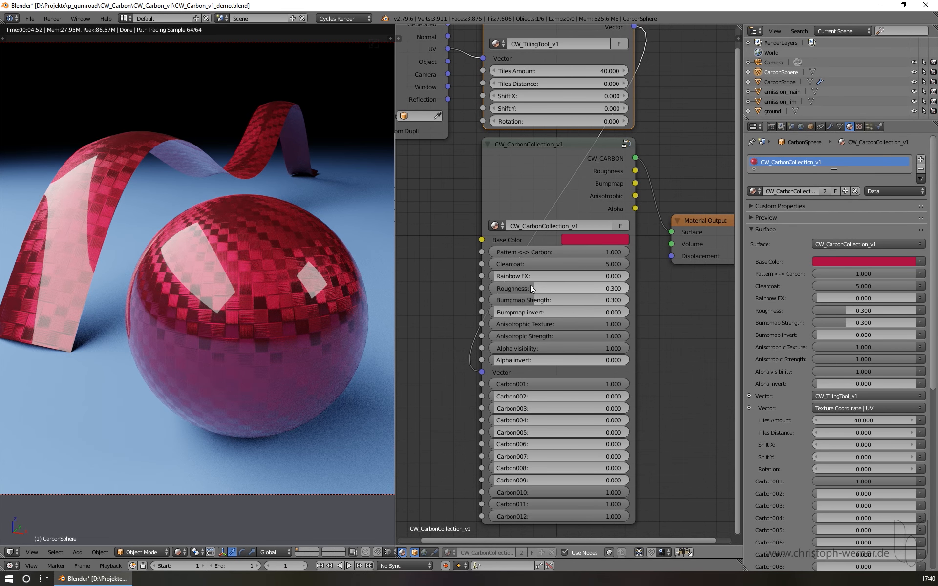
Set both Roughness and Clearcoat of the carbon collection node to 0
drag(530, 287, 464, 287)
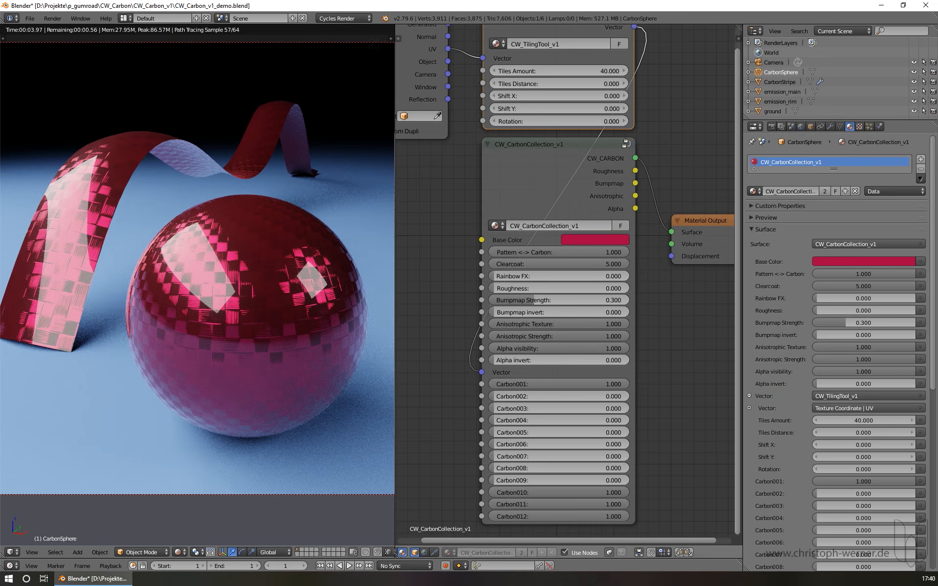
drag(580, 263, 493, 264)
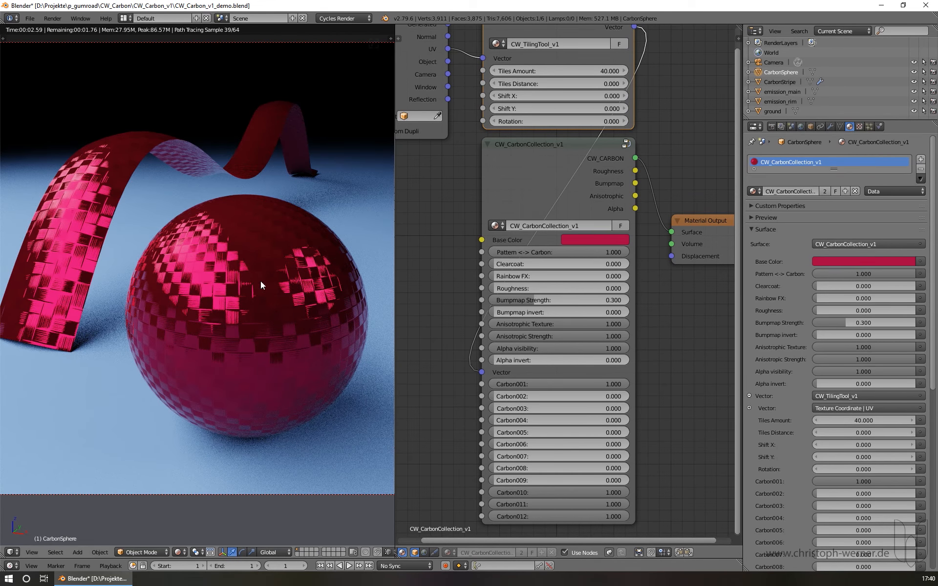
Try Roughness at 0.941 on the carbon collection node and settle it at 0.403
drag(561, 288, 620, 288)
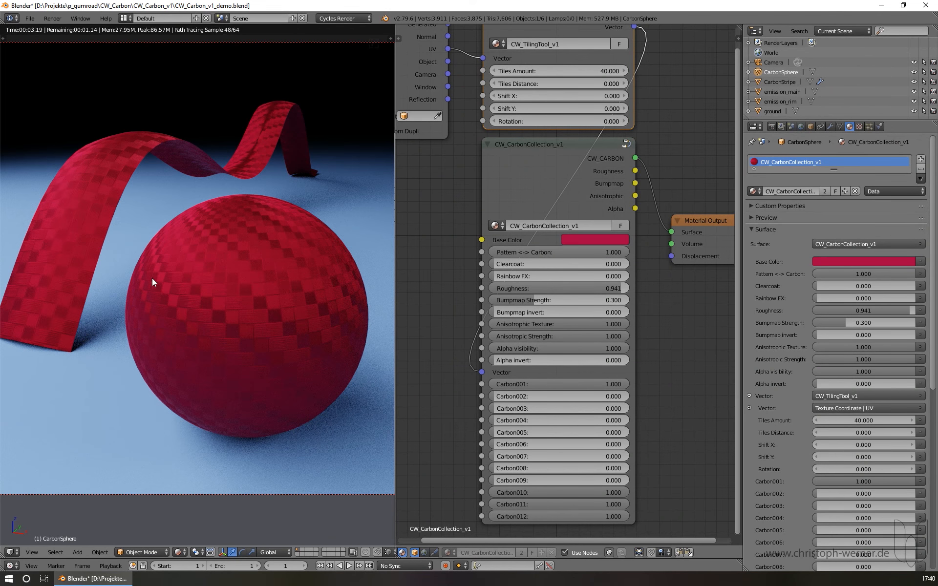
drag(620, 289, 545, 288)
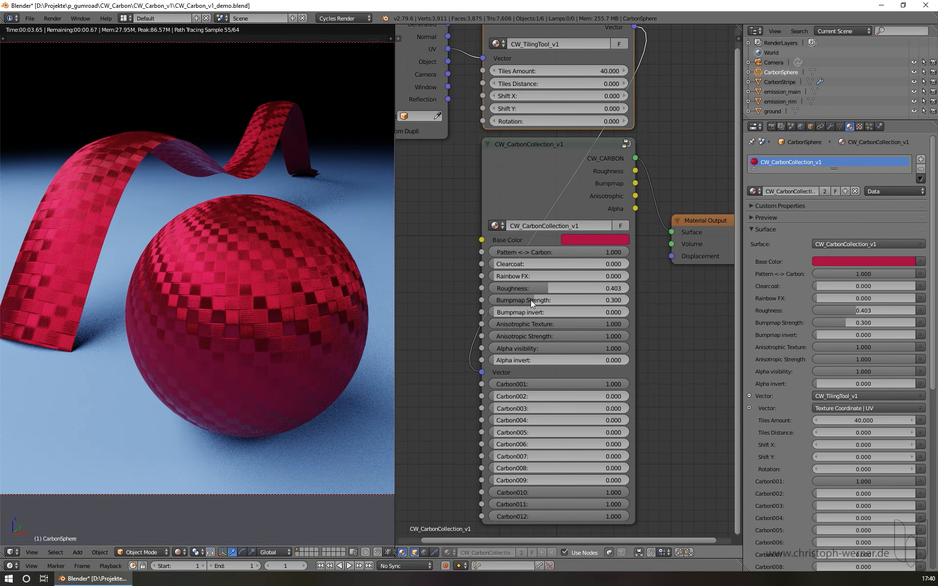
Set Bumpmap Strength and Anisotropic Texture to 0, briefly testing a Bumpmap Strength of 0.298 for comparison
drag(527, 300, 499, 300)
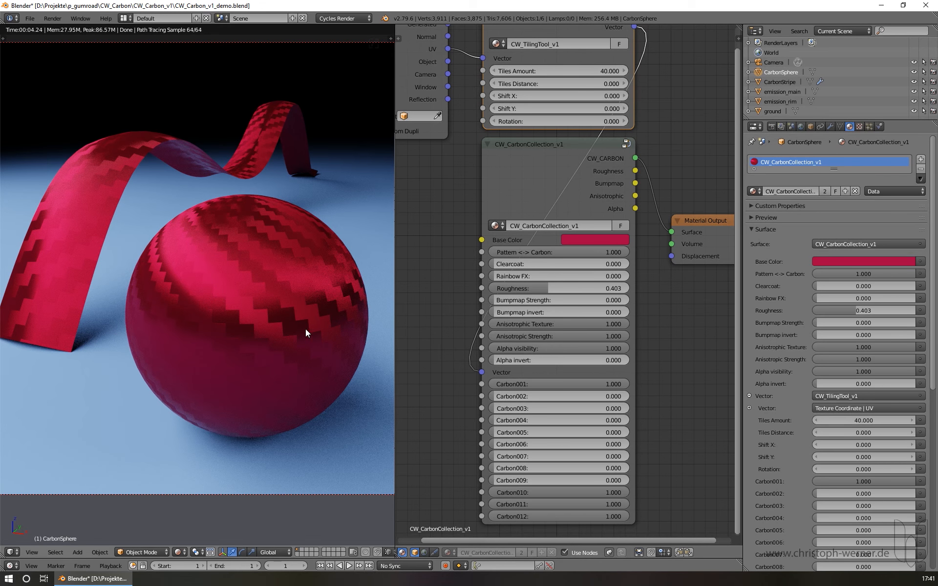
drag(608, 322, 488, 322)
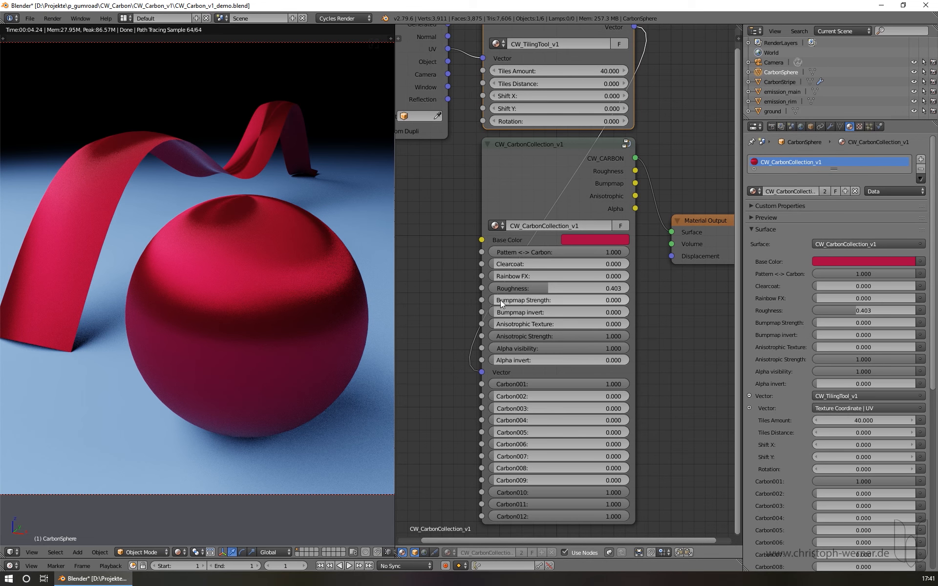
drag(503, 302, 545, 302)
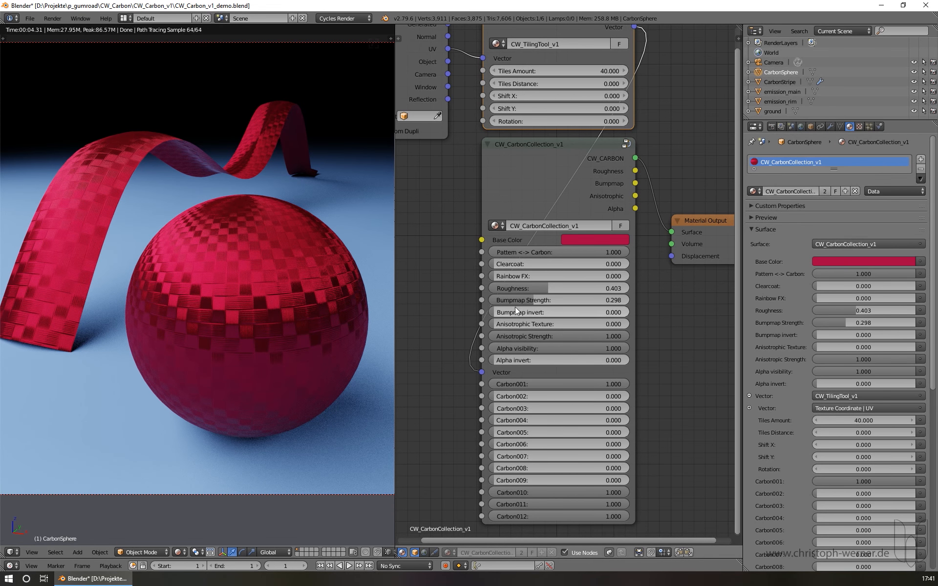
drag(527, 300, 493, 300)
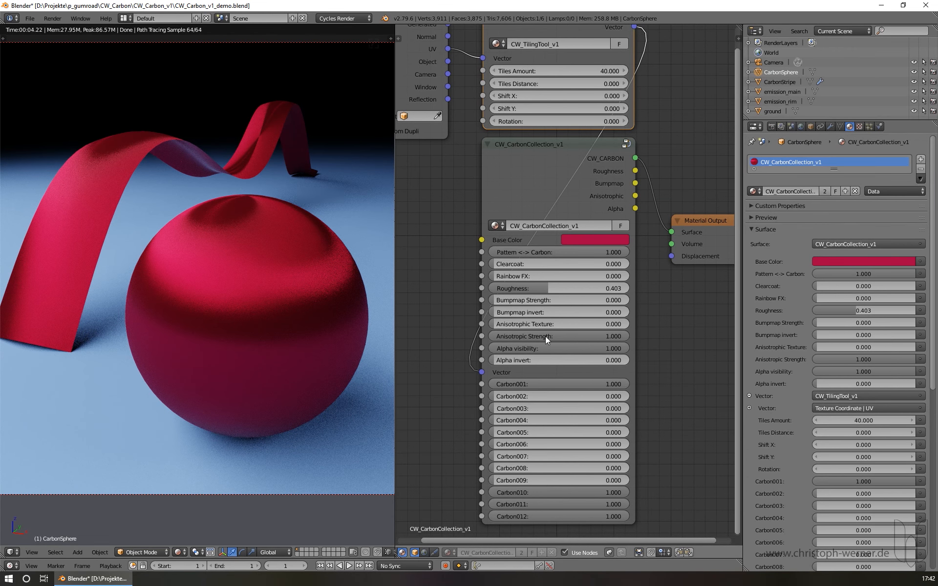
Compare Anisotropic Strength 0 at Roughness 0.202 with Anisotropic Strength 0.954 at Roughness 0.370
drag(605, 338, 462, 338)
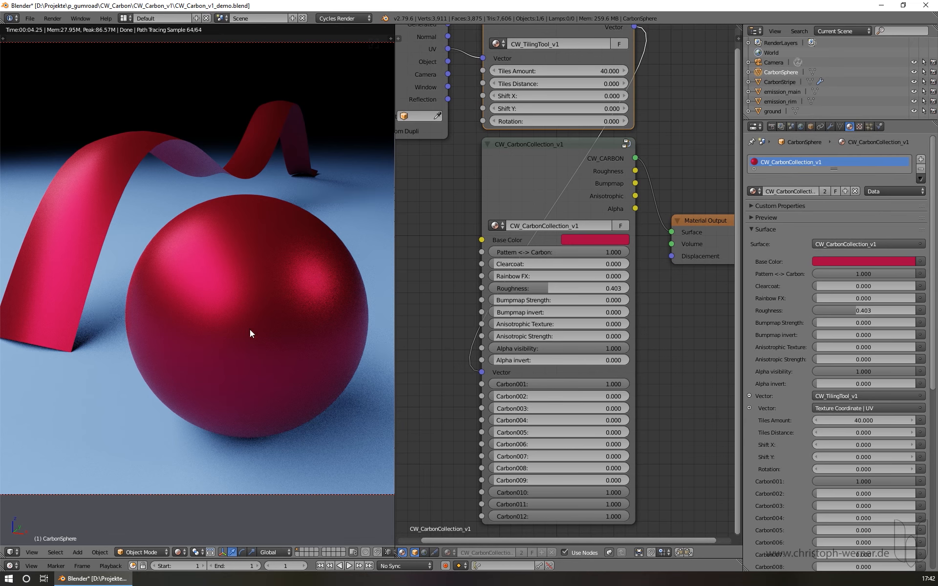
drag(544, 288, 512, 288)
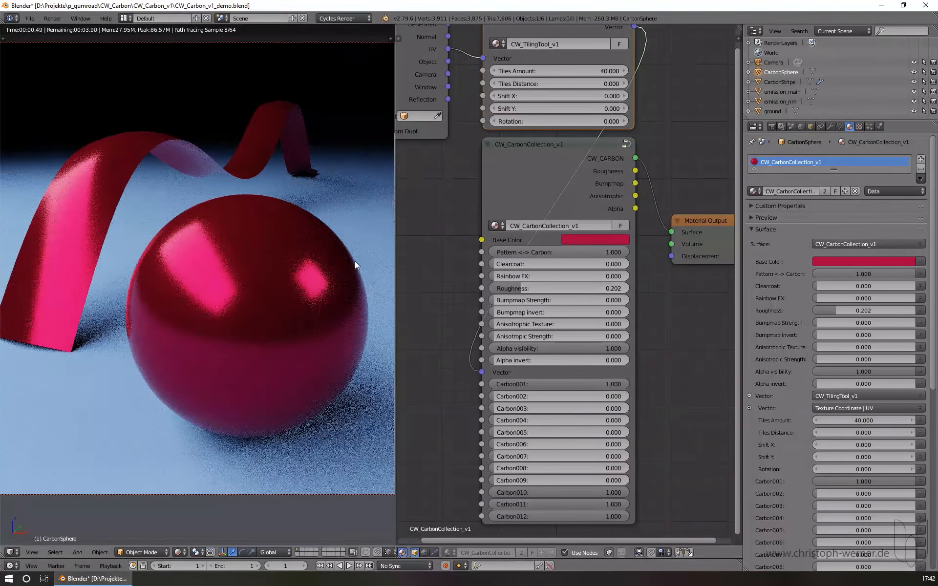
drag(512, 336, 622, 336)
drag(517, 289, 555, 289)
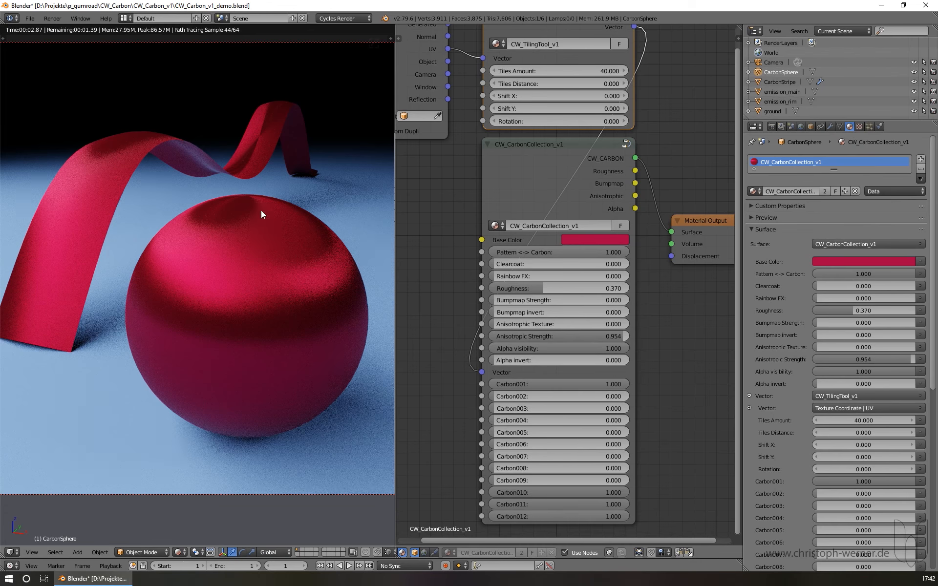
Set Anisotropic Texture to 1, try Anisotropic Strength at 0.622 and 0.517, and finish with it at 1
drag(514, 336, 467, 336)
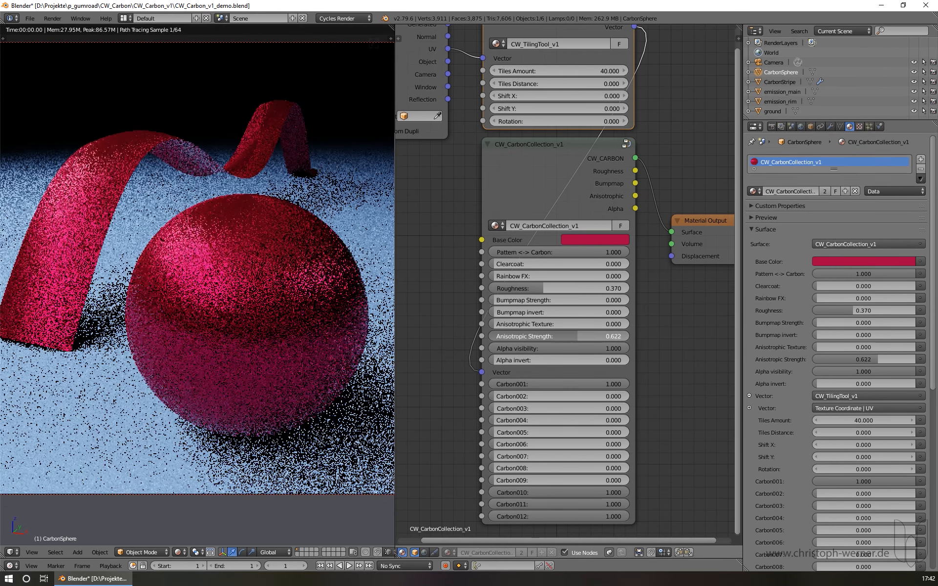
drag(576, 336, 632, 327)
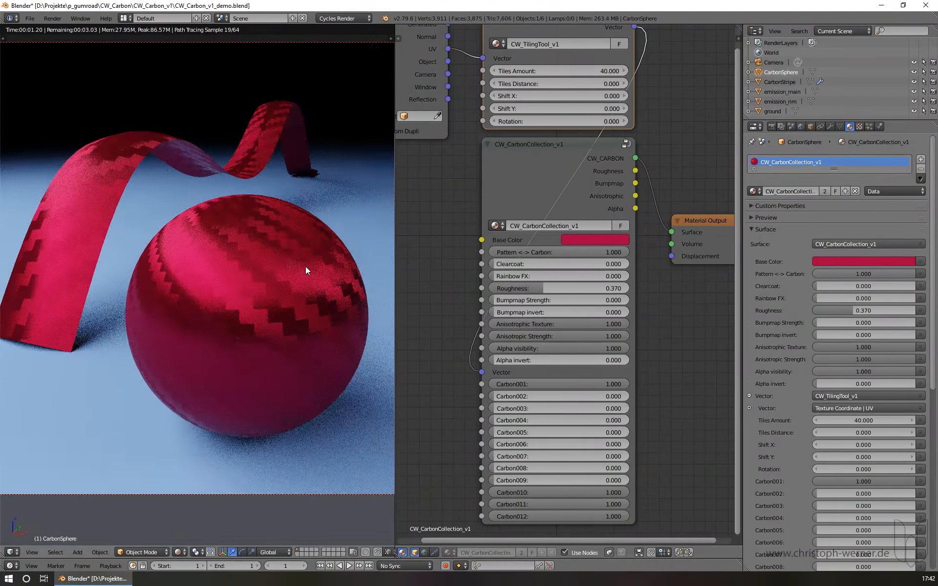
drag(614, 336, 561, 336)
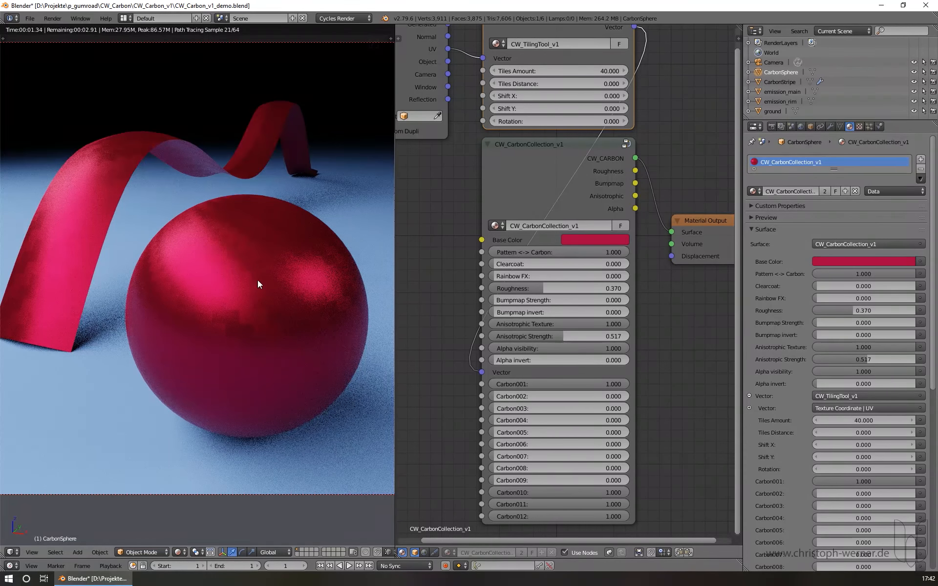
drag(585, 330, 623, 332)
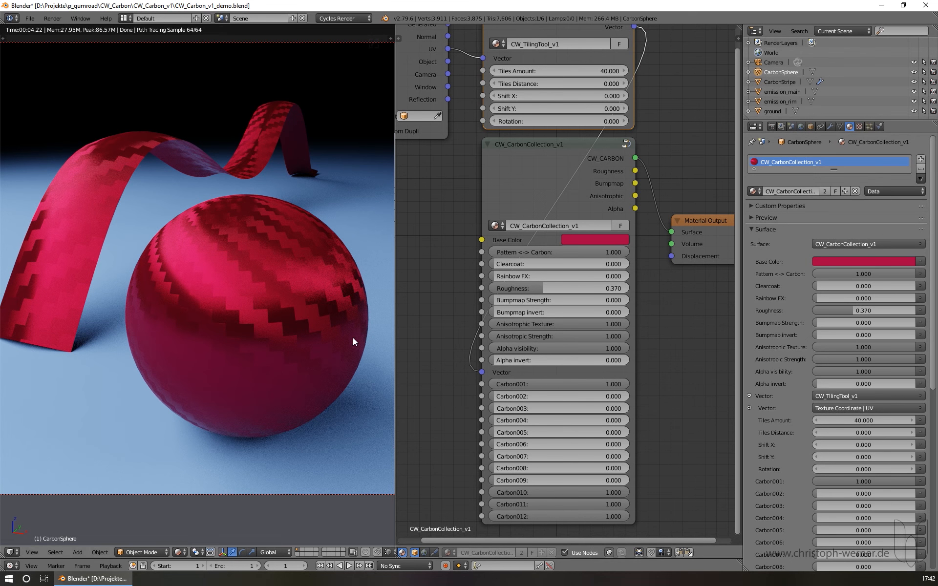
Switch the carbon pattern by setting Carbon001 to 0 and Carbon007 to 1
drag(597, 385, 455, 386)
drag(525, 443, 671, 456)
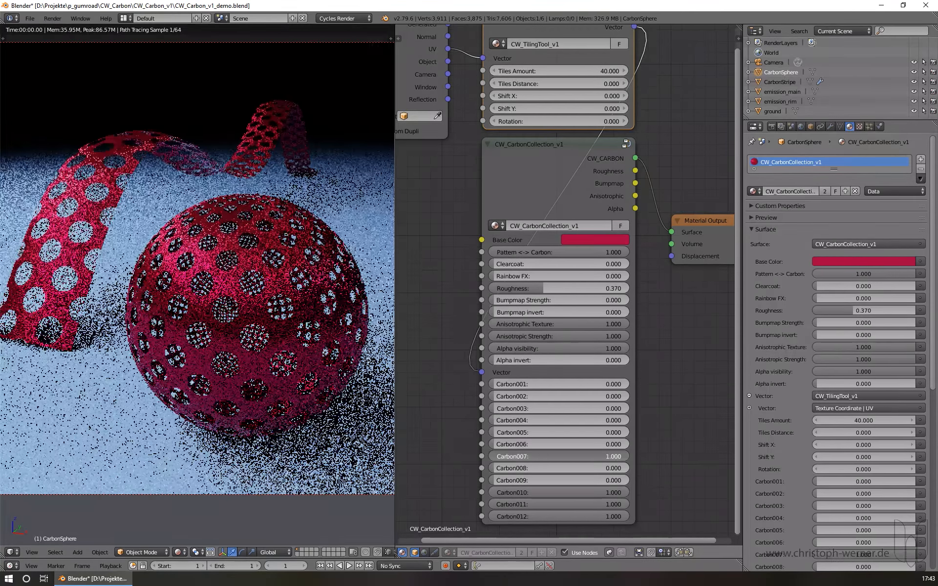
scroll(269, 370, up, 1)
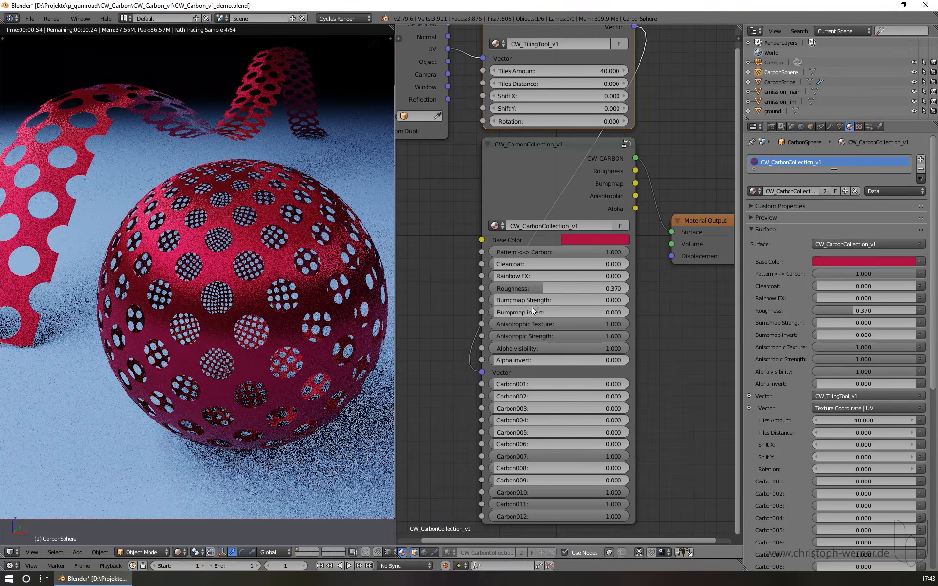
Set Bumpmap Strength and Bumpmap invert to 1 and inspect the hole edges on the sphere
drag(514, 300, 654, 300)
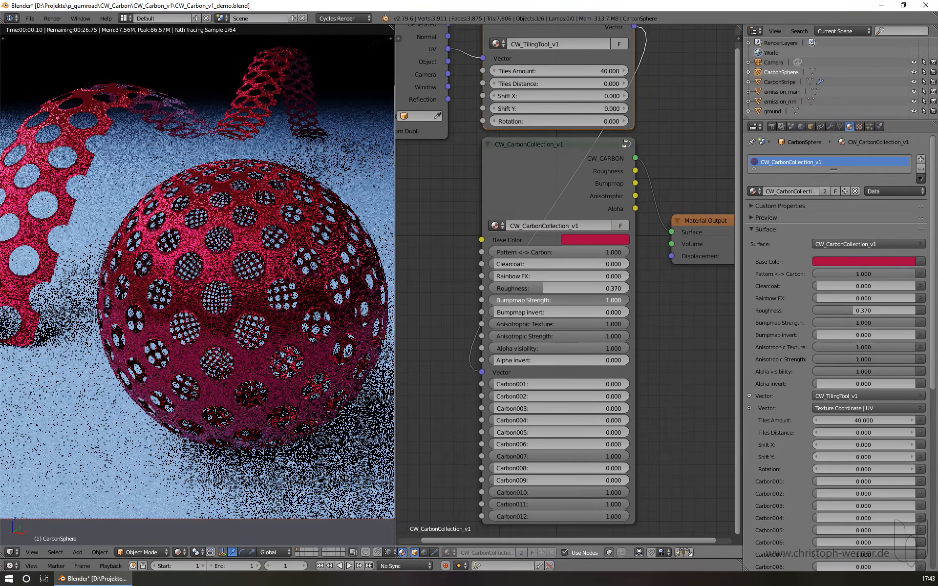
scroll(269, 283, up, 1)
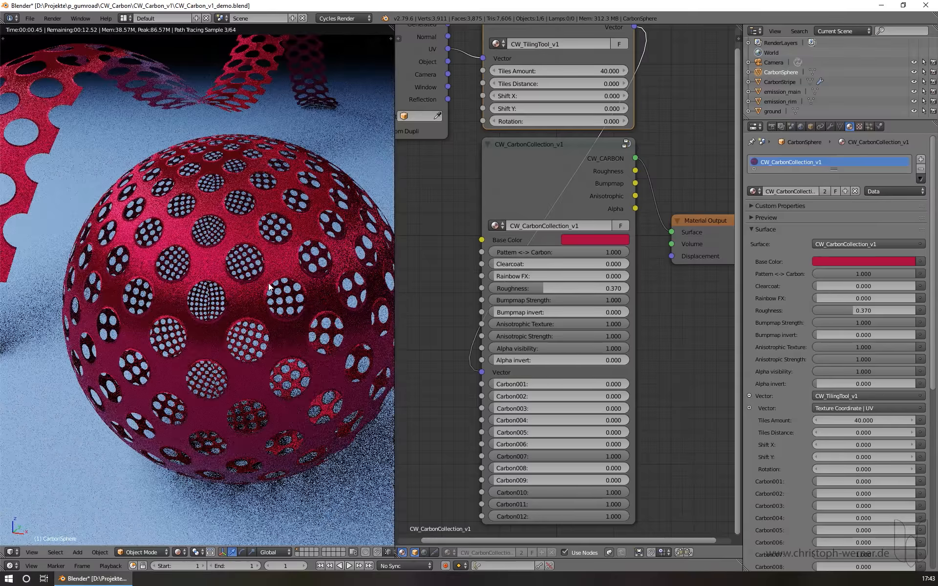
drag(540, 312, 587, 311)
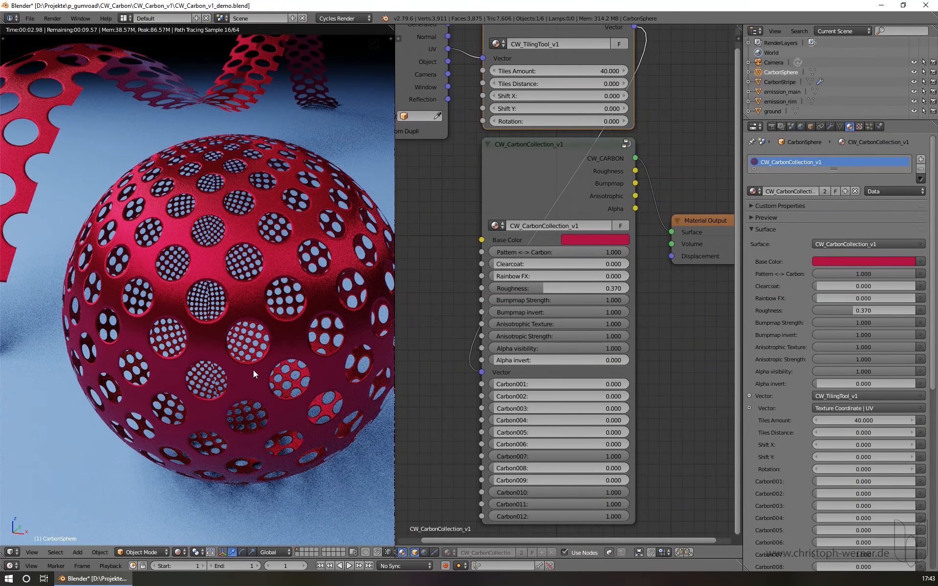
scroll(289, 347, down, 1)
scroll(289, 358, up, 1)
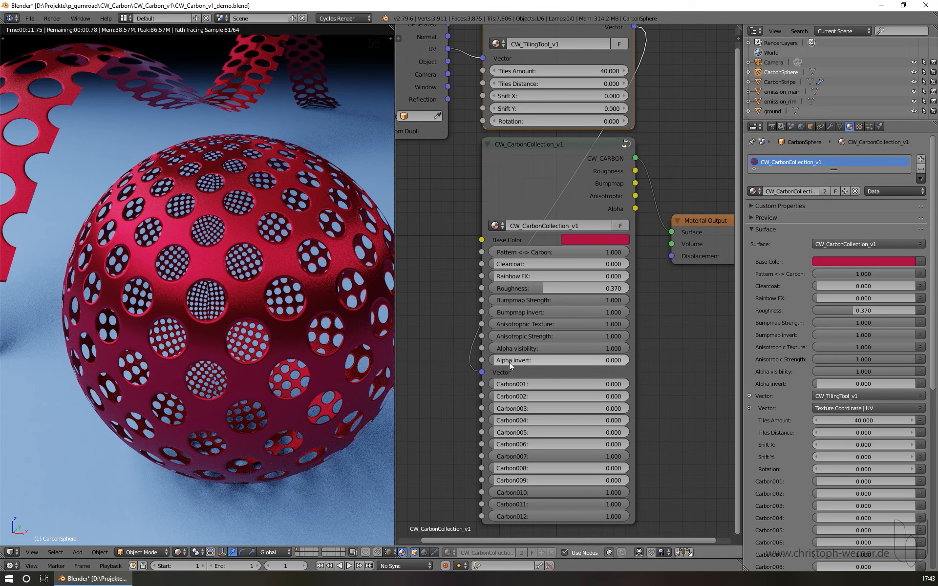
Set Alpha visibility to 0 and view the closed surface on the whole sphere and stripe
drag(599, 342, 459, 342)
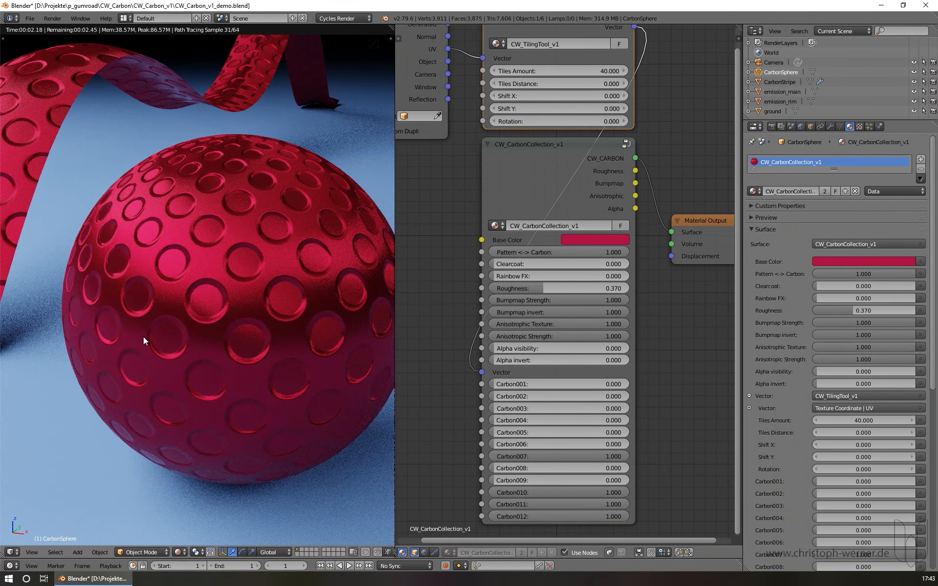
scroll(197, 271, down, 2)
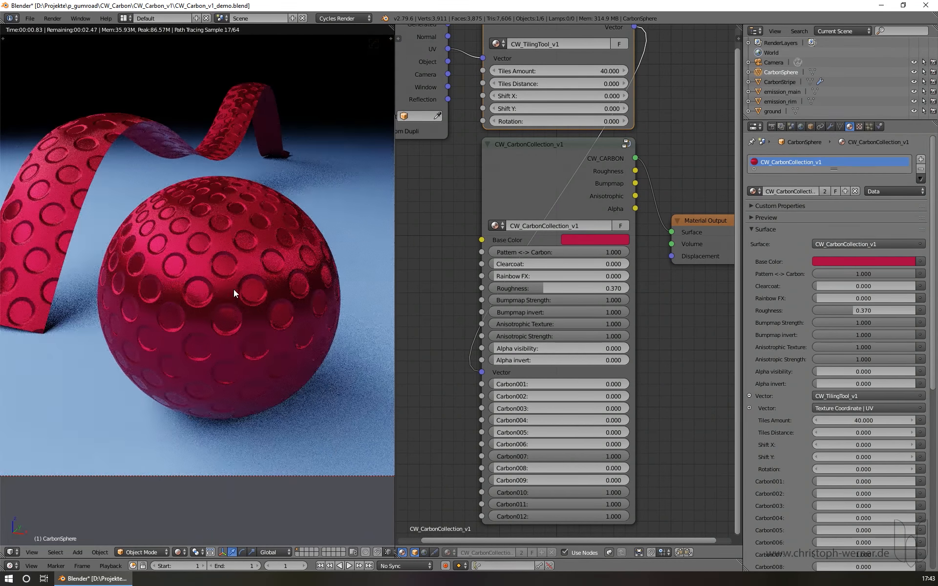
shift+middle_drag(226, 277, 247, 287)
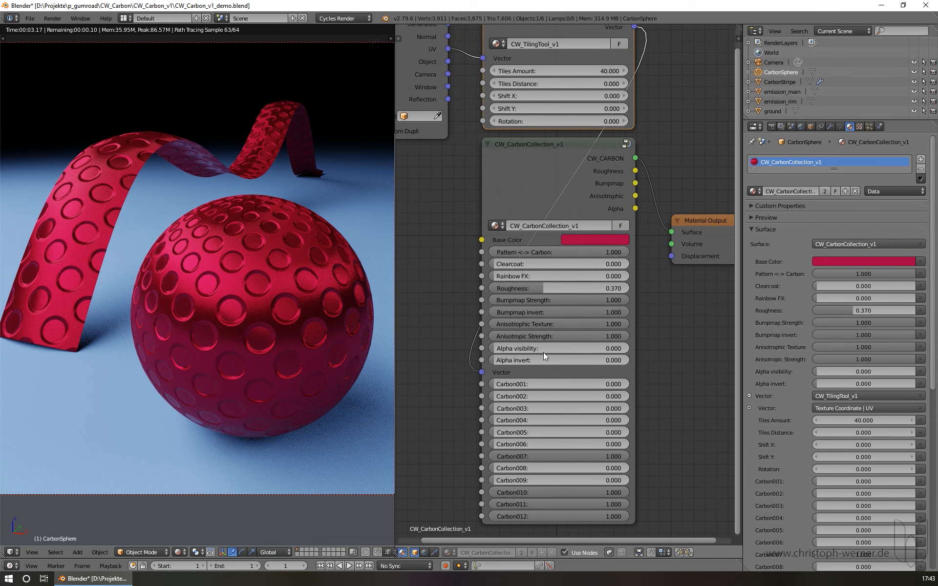
Replace pattern Carbon007 with Carbon006 at 1, and set Carbon007 back to 1 to combine both patterns
drag(589, 454, 611, 444)
scroll(286, 324, up, 2)
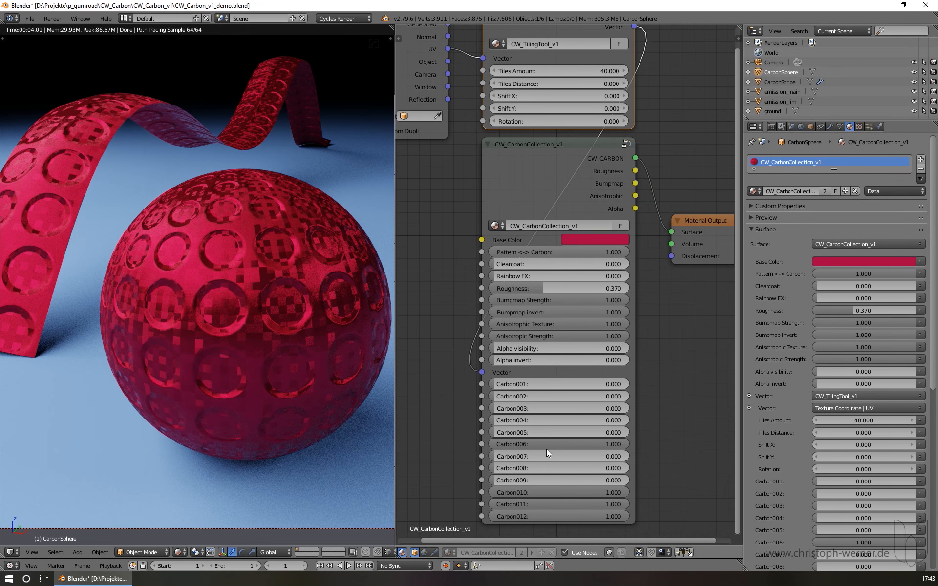
mouse_move(619, 446)
mouse_down()
mouse_move(494, 445)
mouse_move(561, 455)
mouse_move(627, 444)
mouse_up()
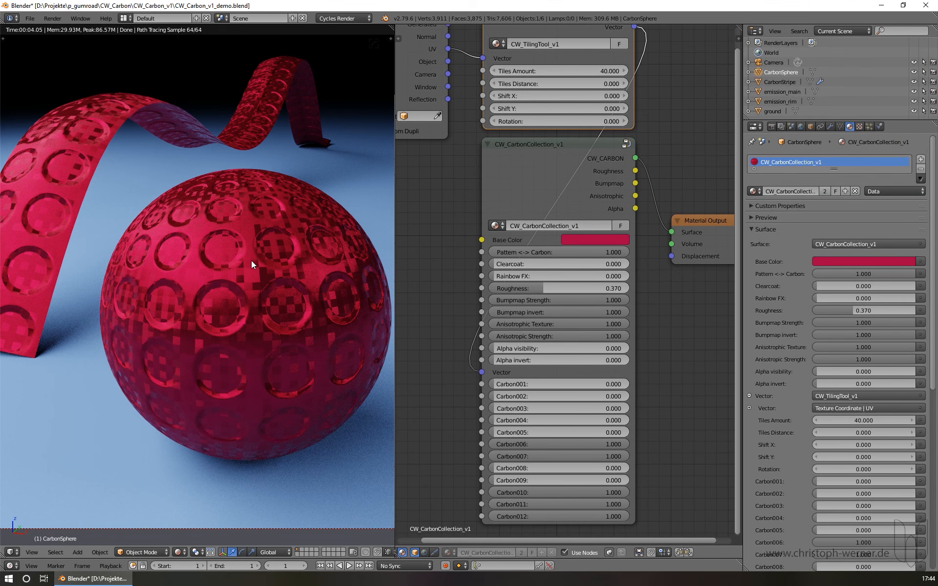
Test Anisotropic Texture at 0.282 on the combined patterns and return it to 1
drag(596, 327, 476, 319)
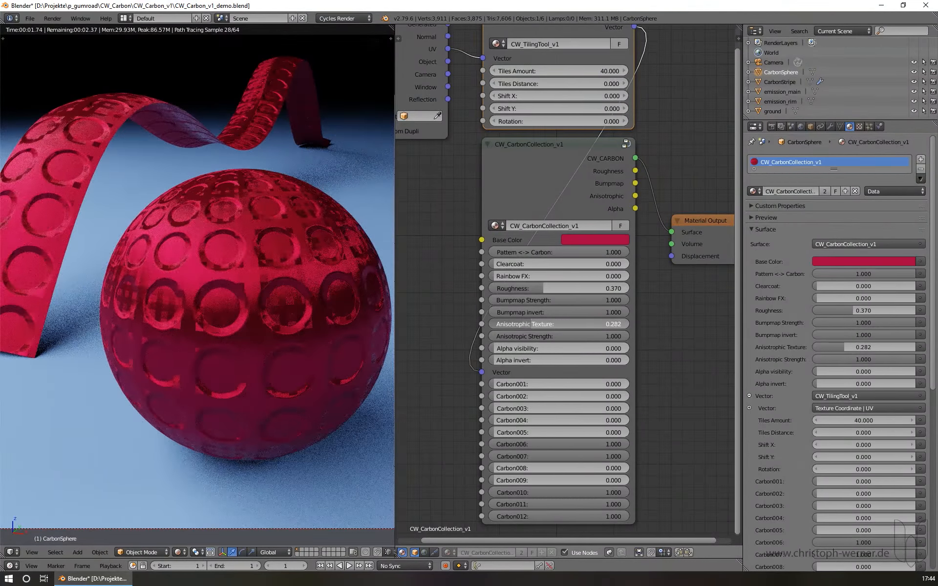
drag(557, 325, 629, 326)
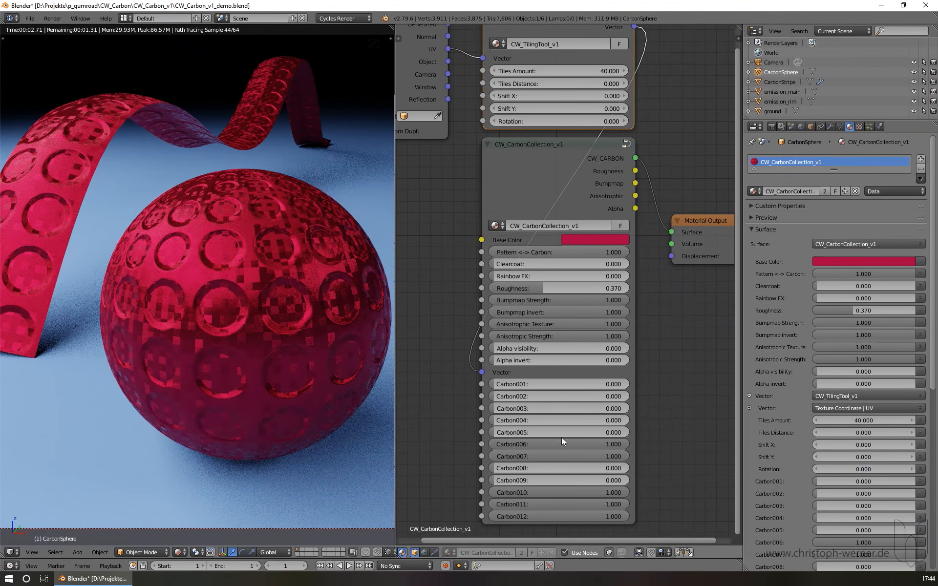
Set Carbon006 to 0 and Alpha visibility to 1 on the carbon collection node
drag(555, 444, 493, 444)
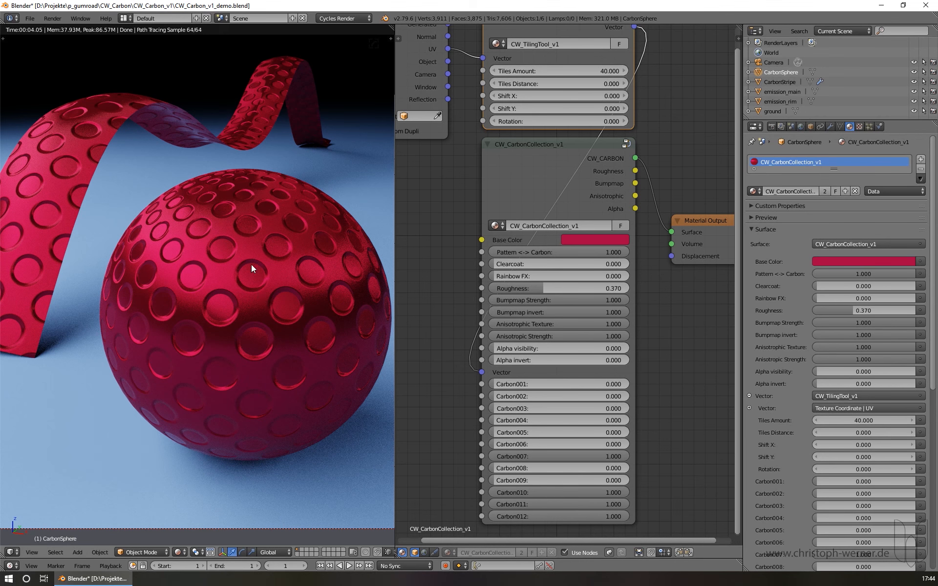
drag(508, 350, 645, 350)
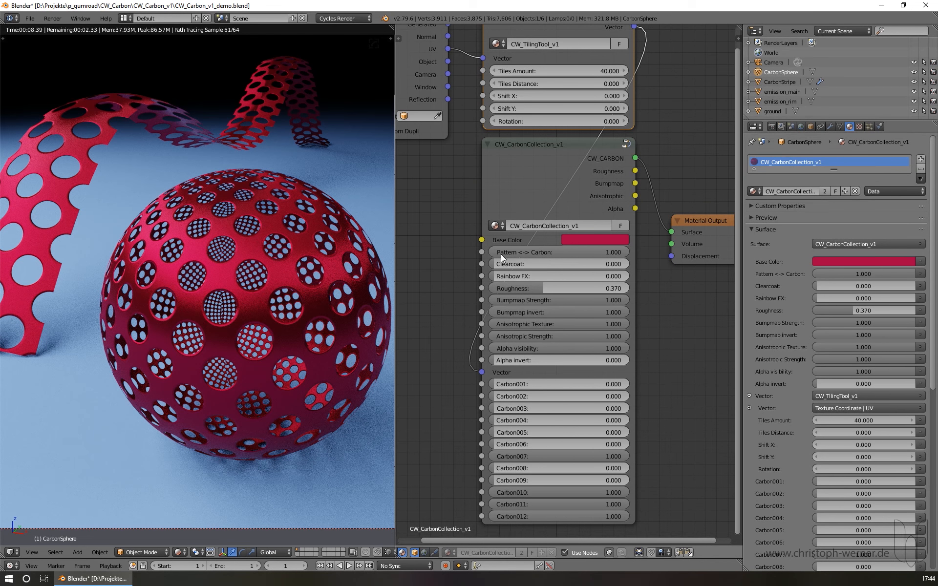
Set Pattern <-> Carbon to 0 to view the raw pattern on the sphere and stripe, and return it to 1
drag(616, 253, 488, 253)
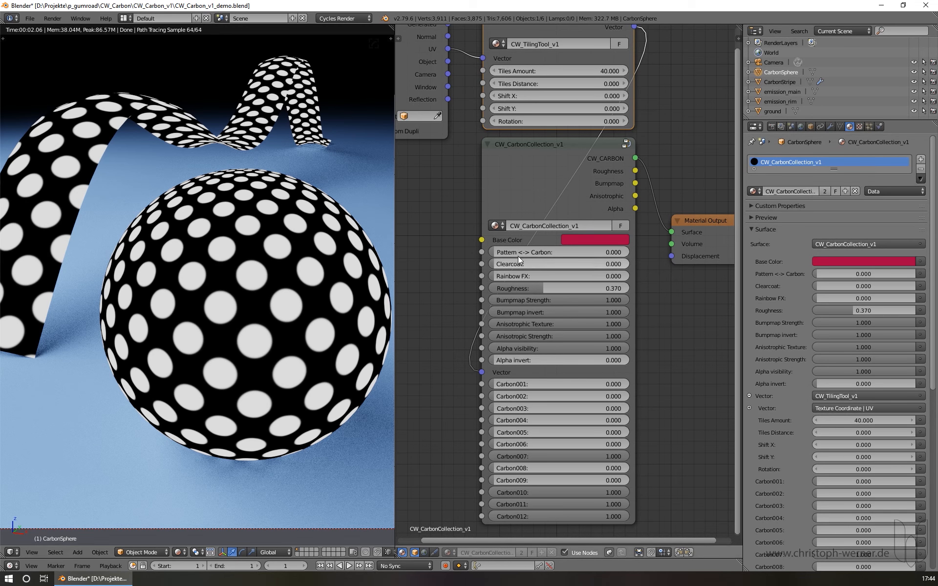
drag(541, 252, 411, 288)
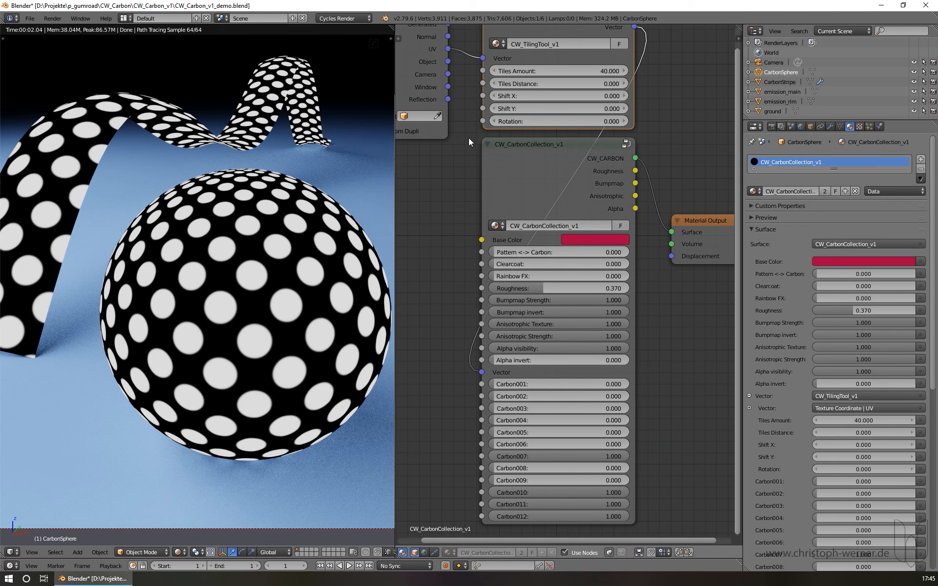
mouse_move(207, 193)
middle_down()
mouse_move(230, 231)
mouse_move(279, 255)
middle_up()
middle_drag(543, 62, 541, 122)
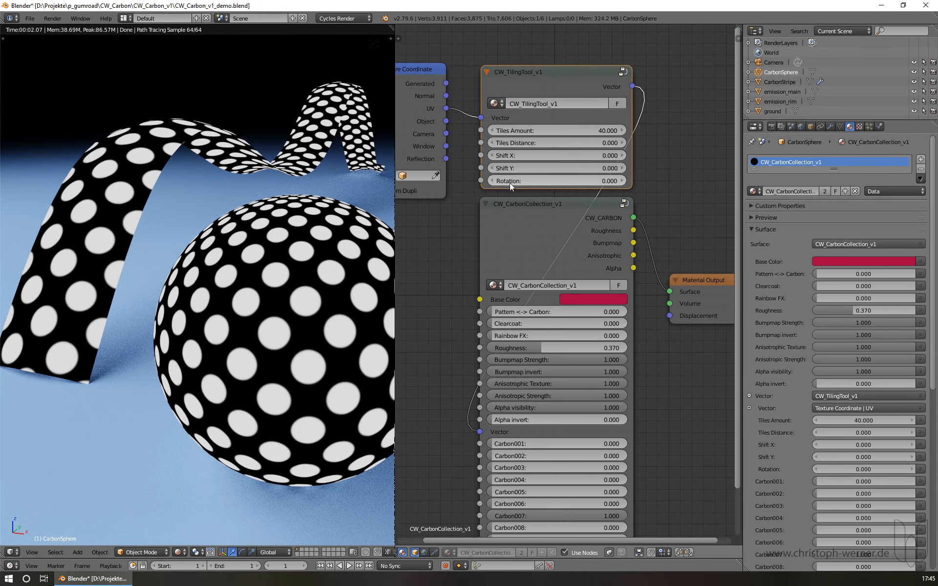
mouse_move(538, 179)
mouse_down()
mouse_move(596, 179)
mouse_move(472, 180)
mouse_move(539, 180)
mouse_up()
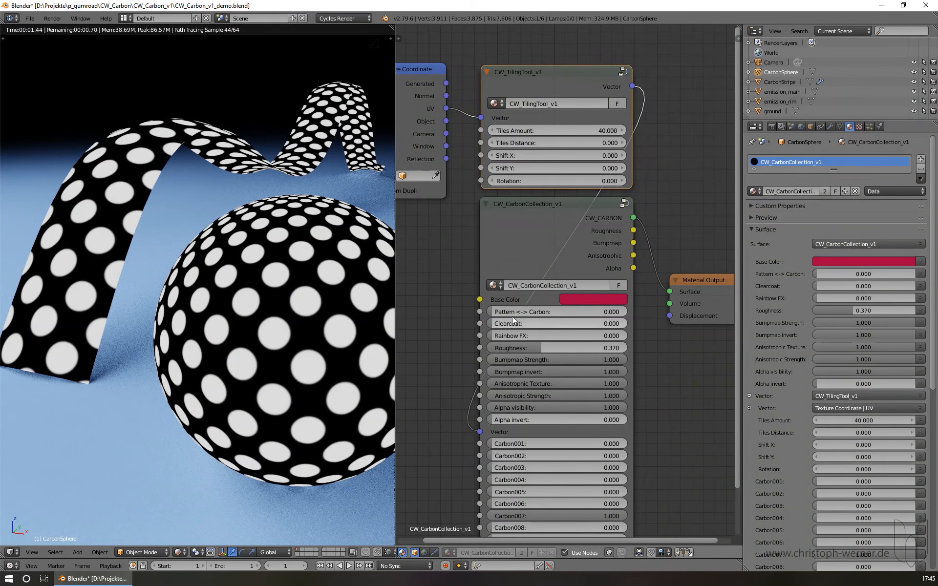
drag(511, 313, 581, 313)
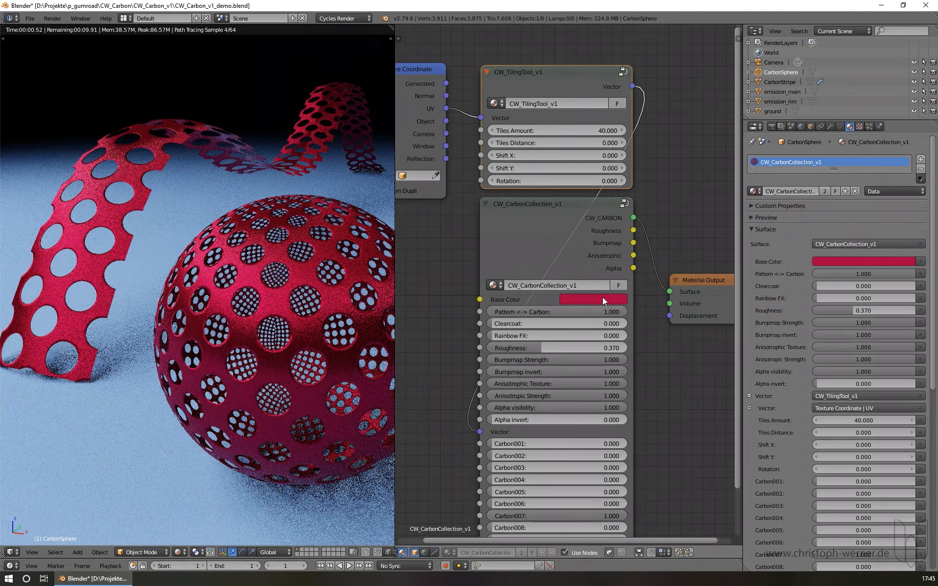
Change the Base Color of the carbon collection node to dark purple and set Carbon001 to 1
click(602, 297)
drag(624, 216, 649, 188)
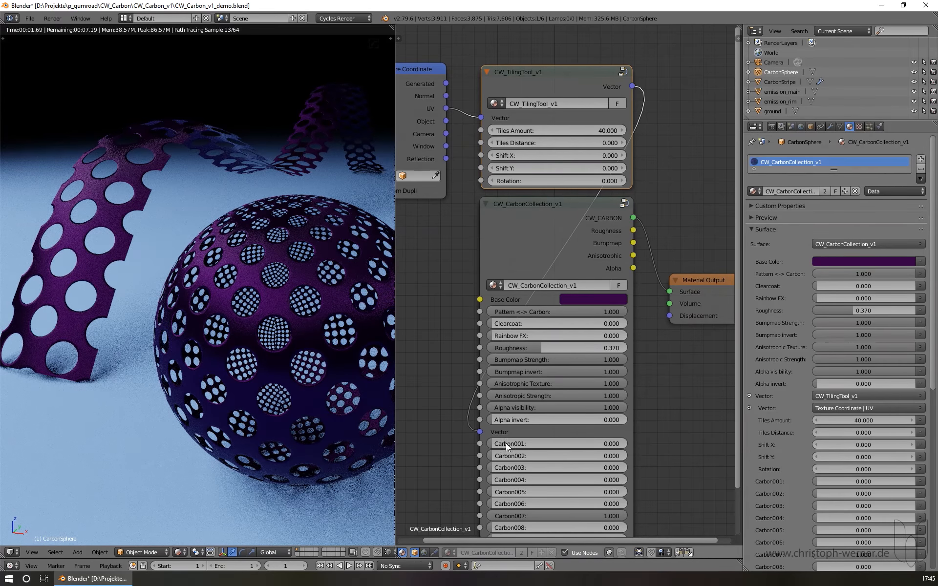
drag(511, 444, 547, 443)
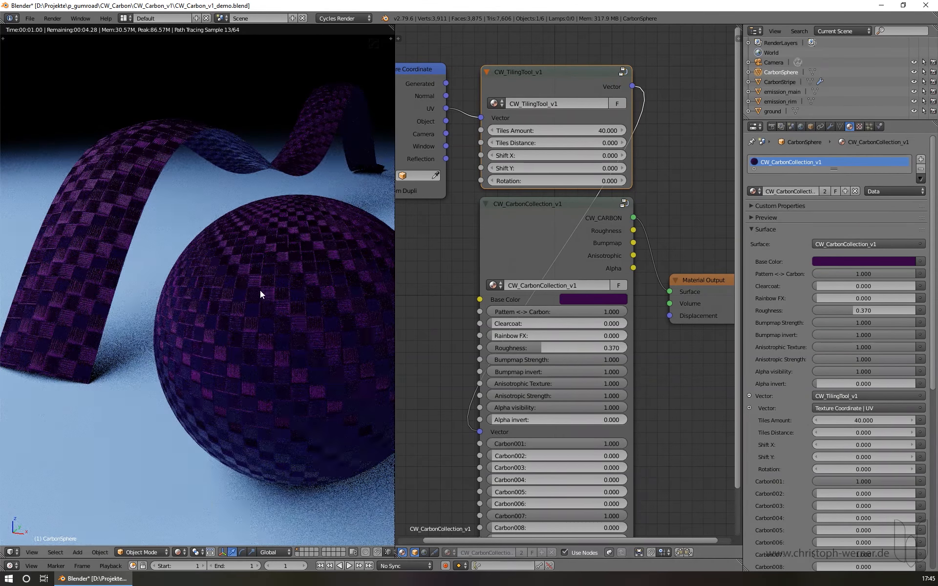
Set Bumpmap Strength to 0.2 on the carbon collection node
click(591, 362)
text(.2)
key(Return)
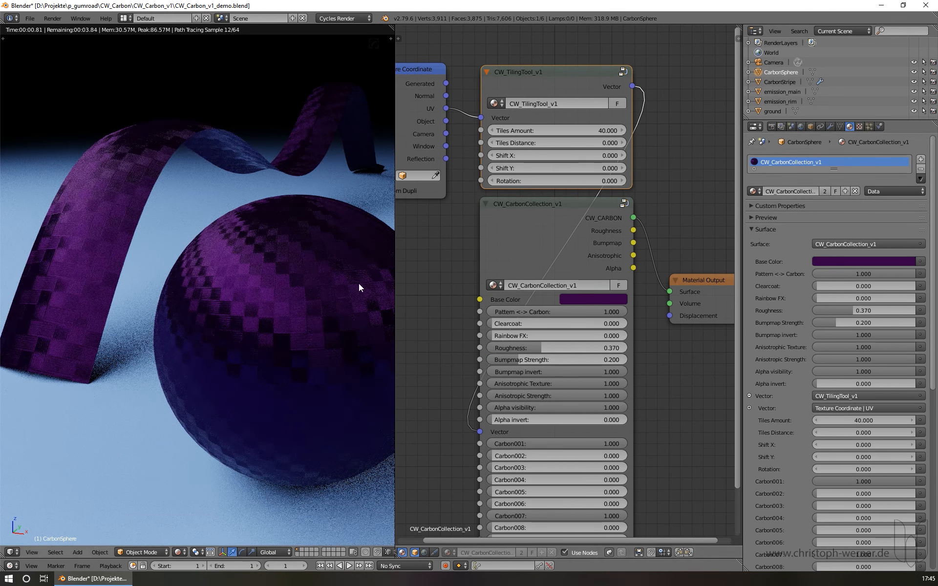
Set the tiling tool's Rotation to 45, viewing the raw pattern with Pattern <-> Carbon at 0 and returning it to 1
mouse_move(562, 181)
mouse_down()
mouse_move(581, 180)
mouse_move(565, 180)
mouse_up()
key(BackSpace)
key(BackSpace)
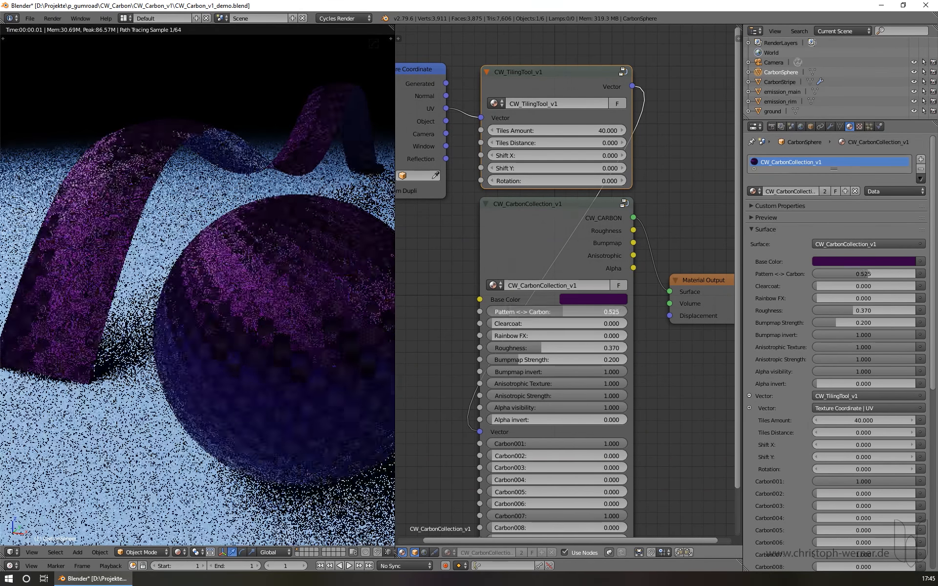
drag(529, 180, 525, 180)
drag(608, 180, 625, 181)
right_click(526, 180)
click(526, 180)
text(45)
key(Return)
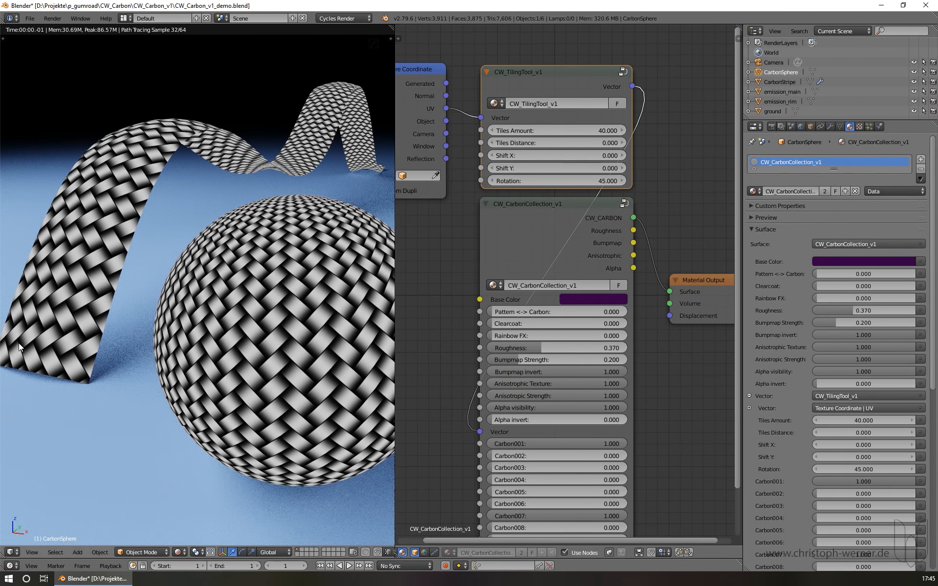
drag(555, 312, 625, 312)
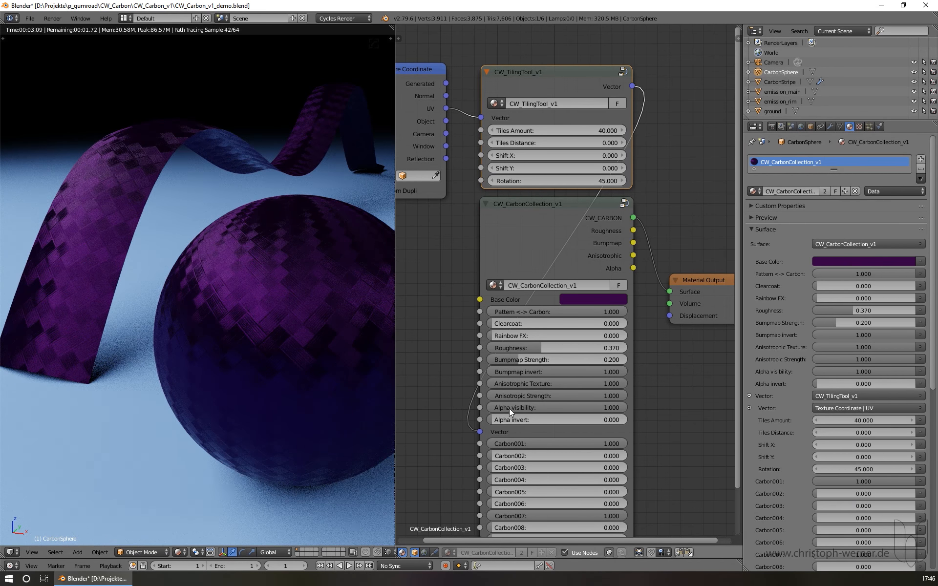
Set Bumpmap invert to 0 and change the Base Color of the carbon collection node to bright orange
drag(556, 373, 490, 373)
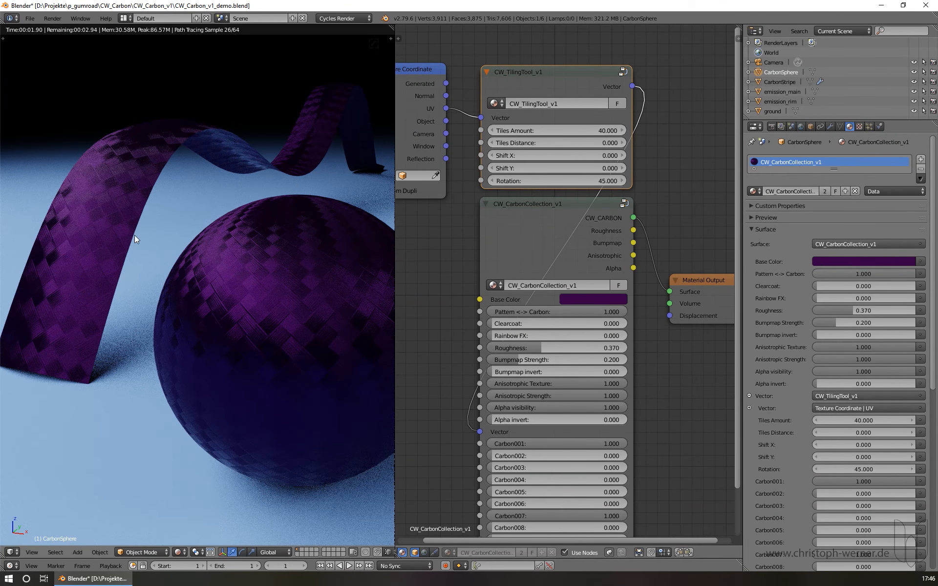
click(610, 299)
drag(603, 210, 590, 207)
drag(657, 196, 661, 137)
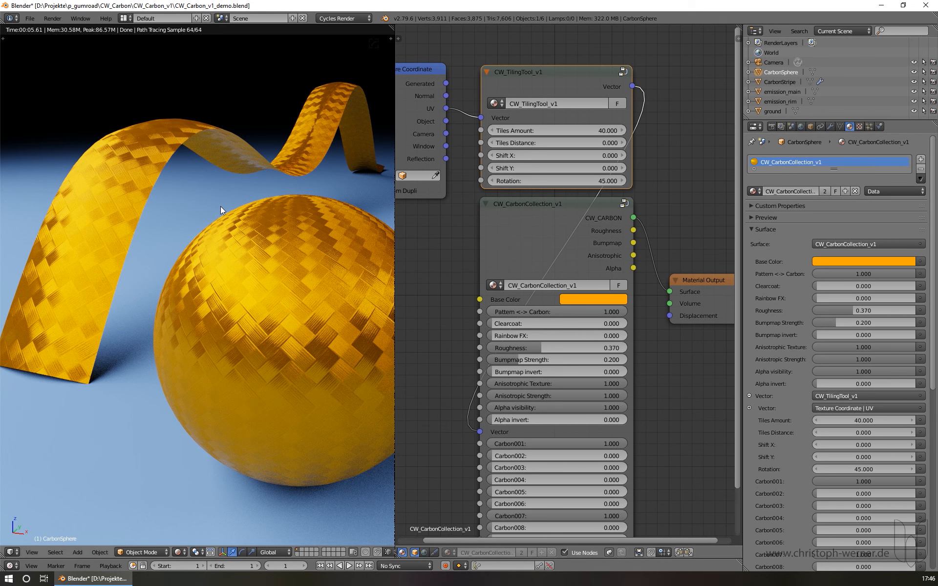
Set Rainbow FX to 1 and inspect the color shift on the stripe and sphere from several angles
drag(557, 336, 627, 335)
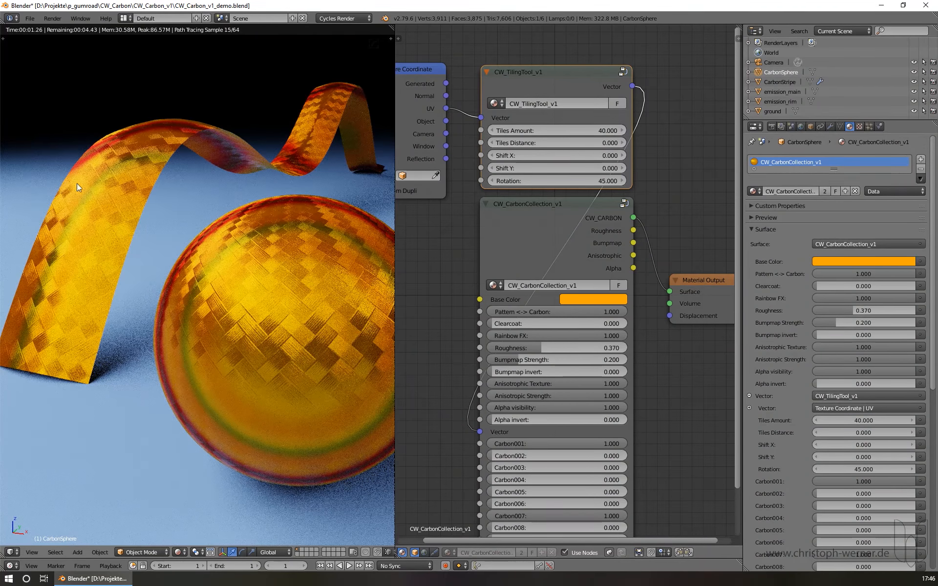
key(KP_0)
middle_drag(215, 182, 155, 157)
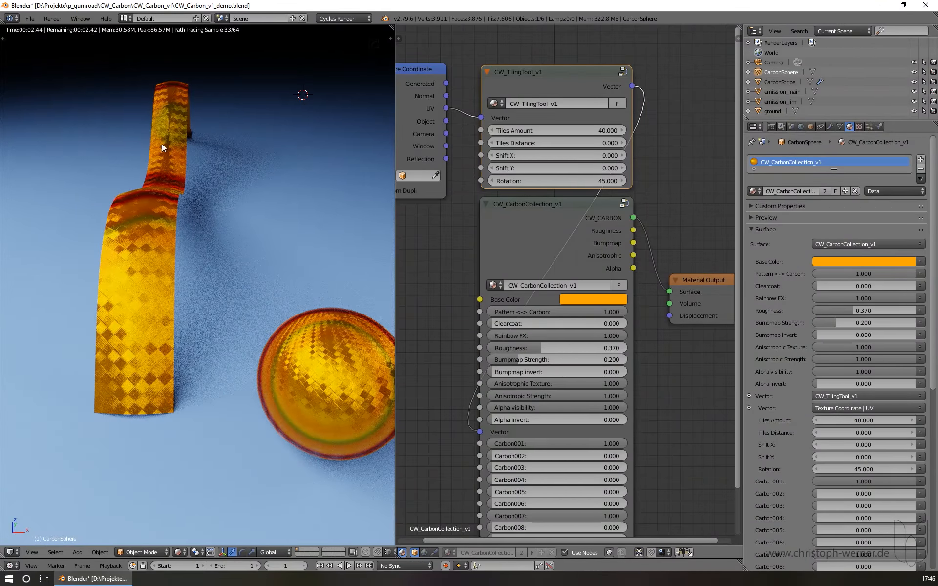
middle_drag(130, 286, 166, 268)
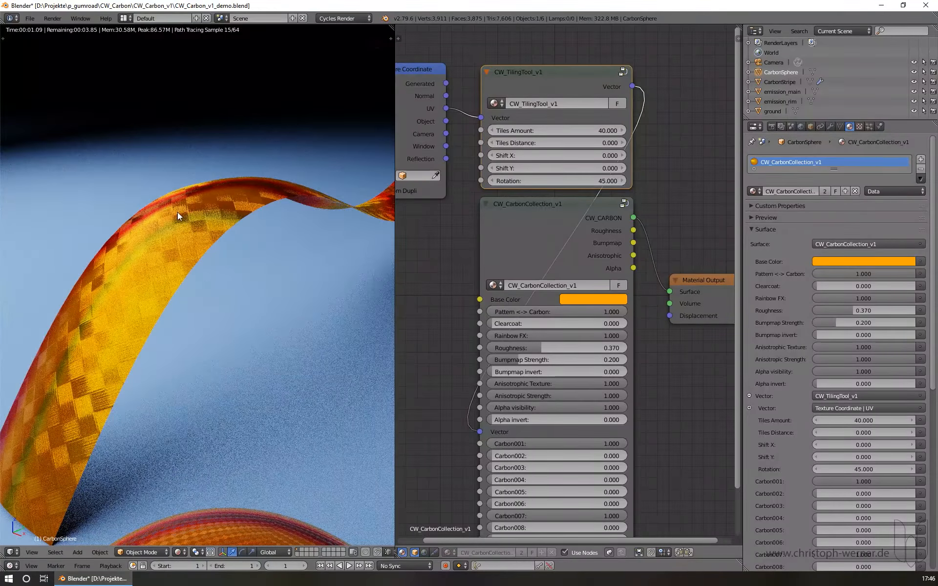
middle_drag(180, 223, 214, 221)
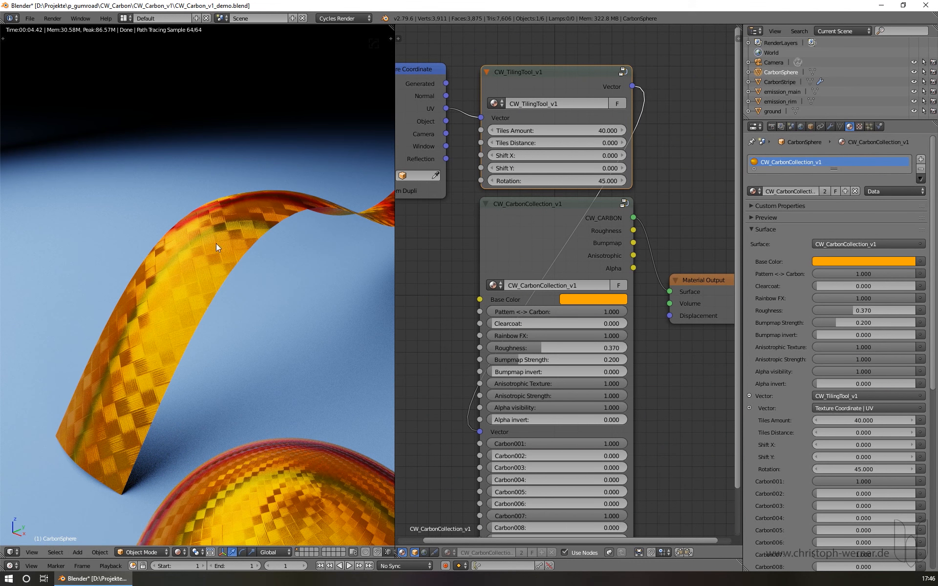
Change the Base Color of the carbon collection node to a very pale, nearly white pink
click(572, 300)
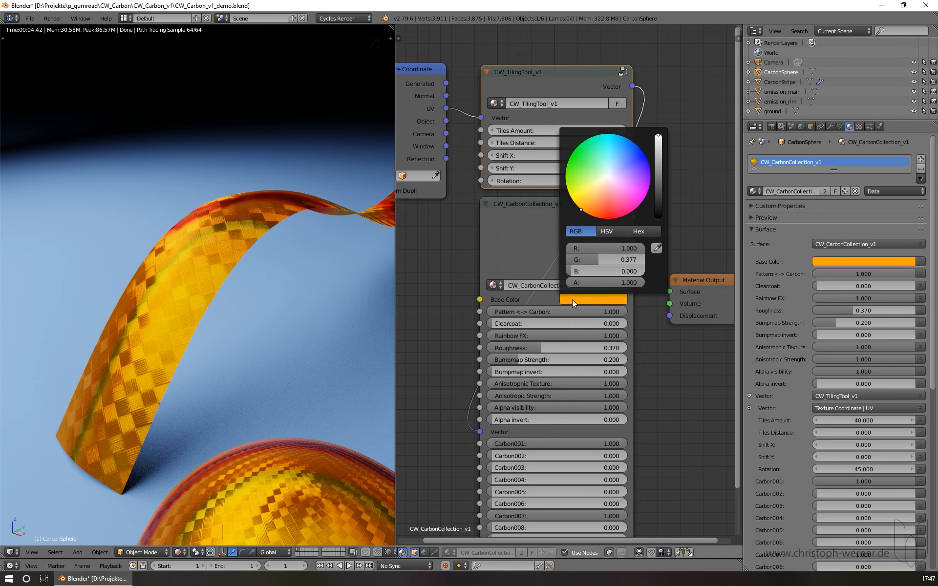
drag(608, 180, 605, 184)
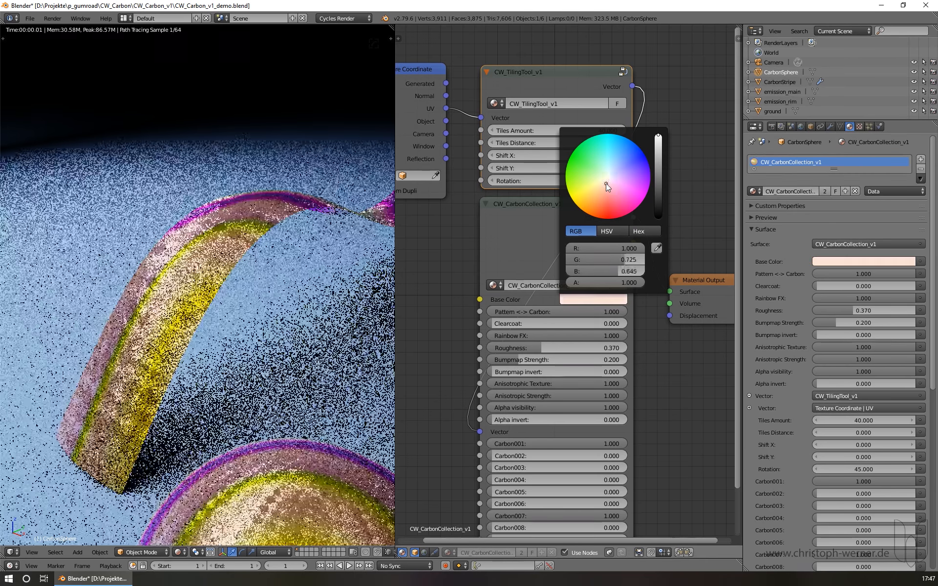
middle_drag(206, 329, 281, 299)
click(573, 300)
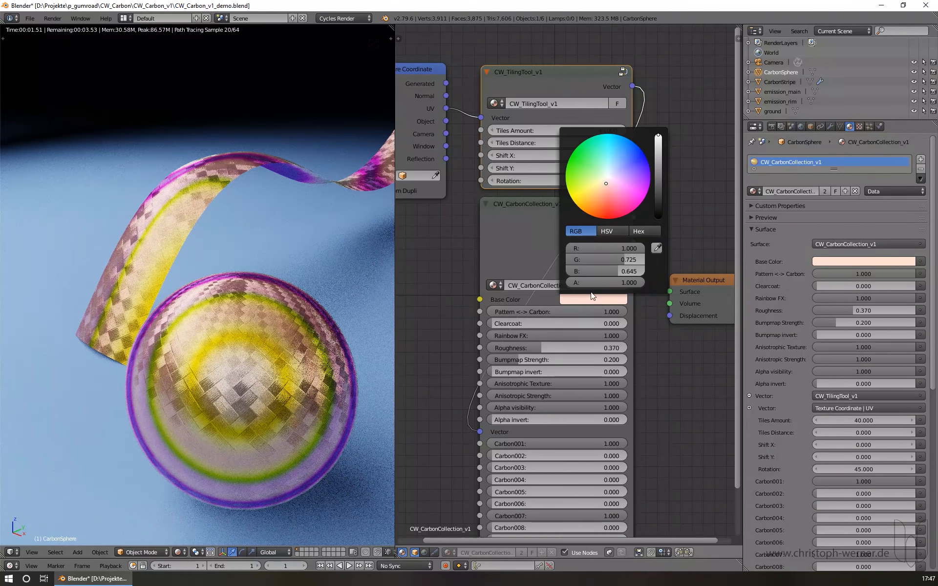
click(604, 188)
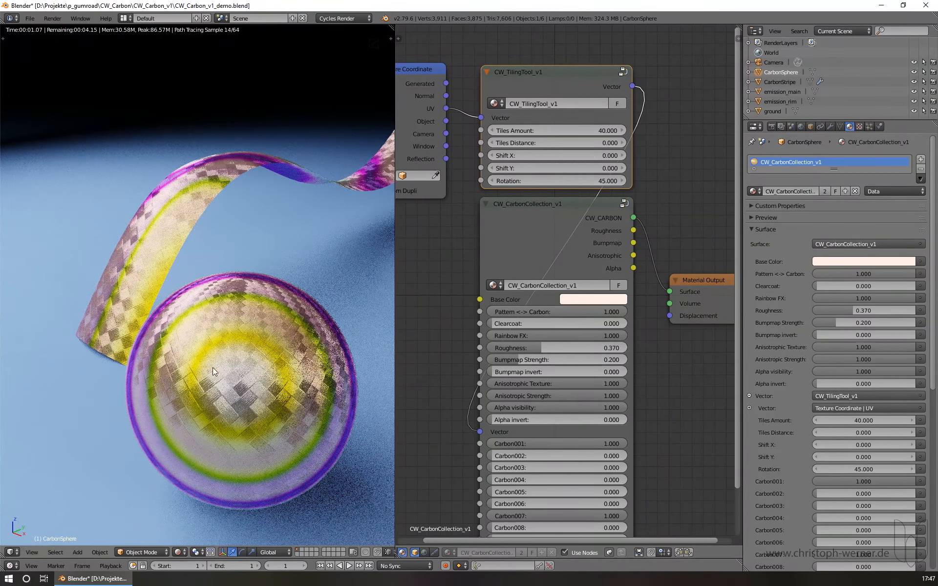
Lower Rainbow FX to 0.353, raise it to 0.462, and inspect the stripe and sphere from different angles
drag(540, 335, 455, 335)
middle_drag(222, 369, 276, 317)
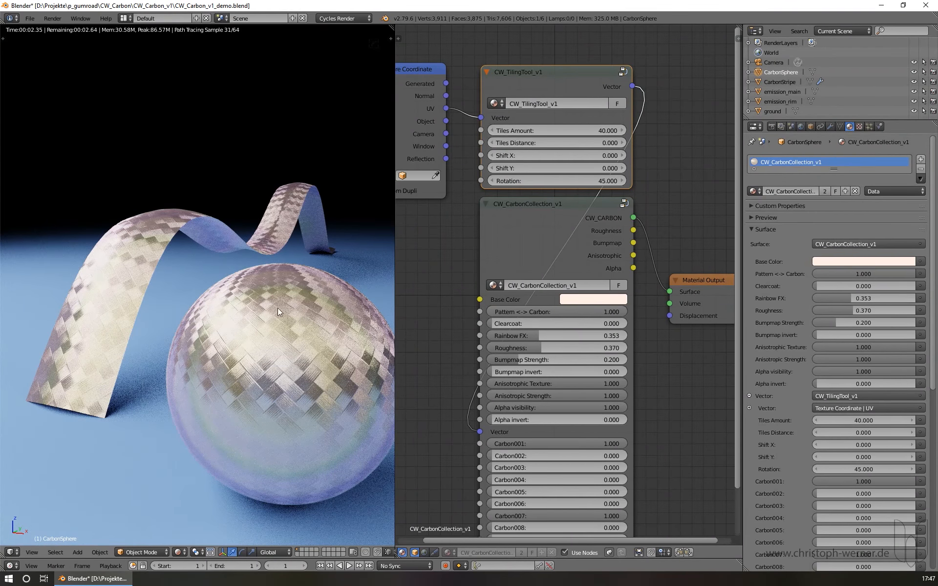
shift+middle_drag(159, 263, 246, 291)
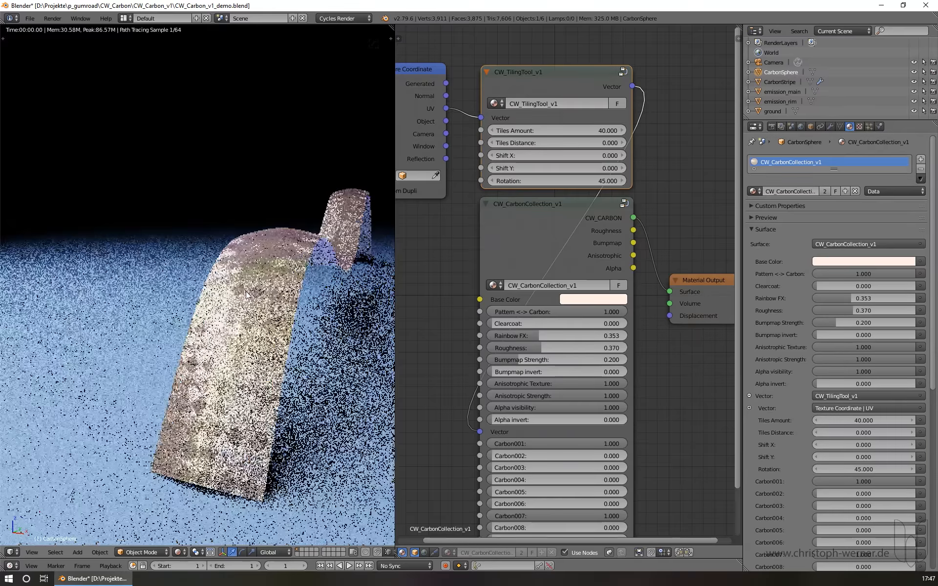
scroll(245, 291, up, 2)
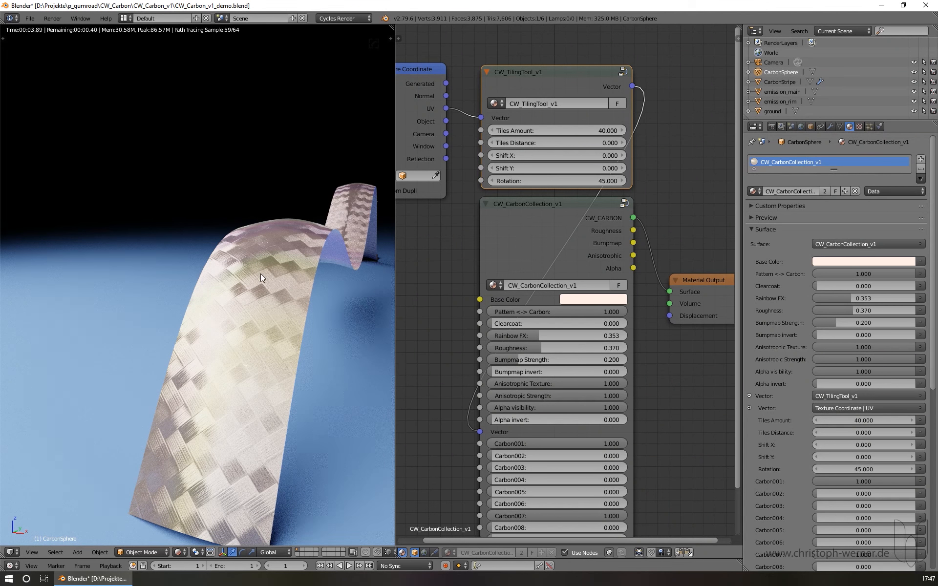
mouse_move(524, 336)
mouse_down()
mouse_move(566, 336)
mouse_move(514, 335)
mouse_up()
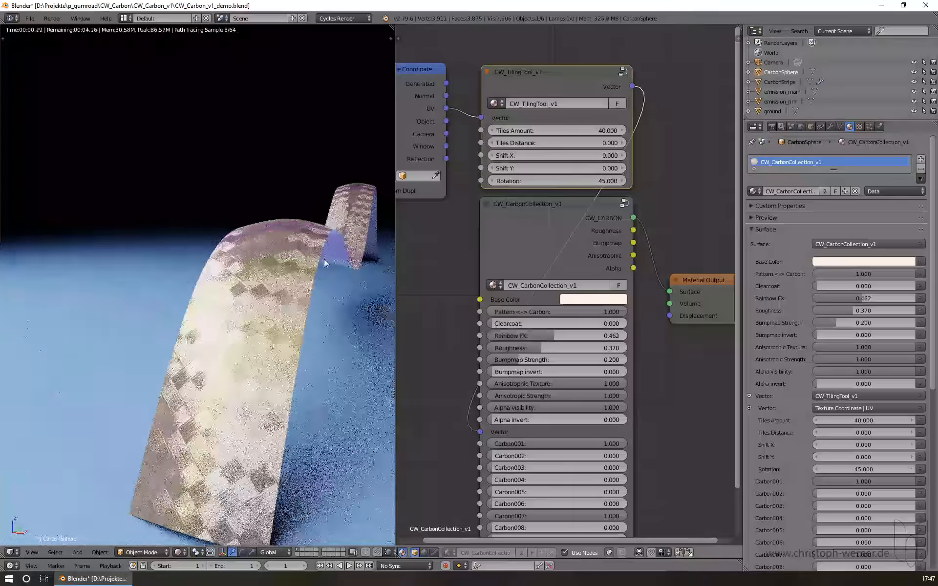
middle_drag(288, 251, 361, 297)
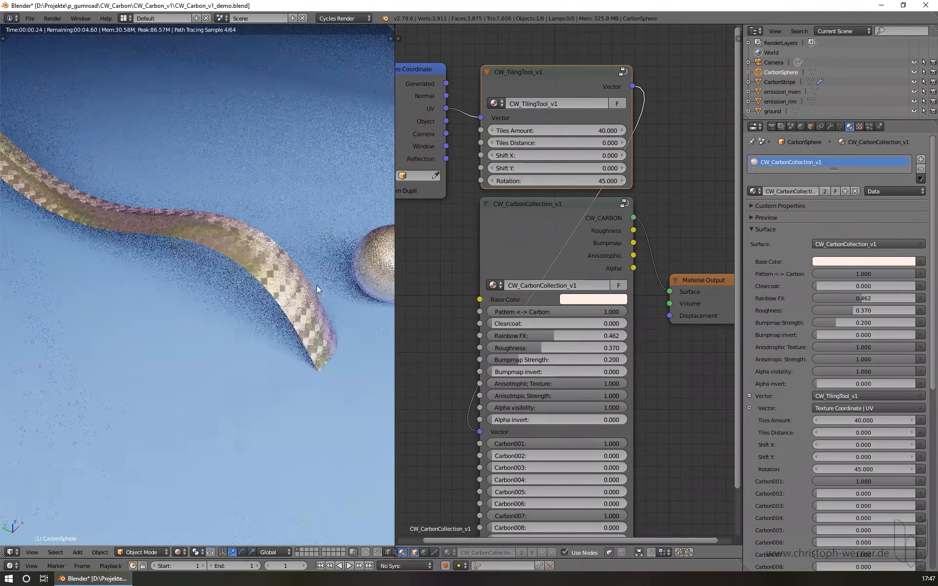
middle_drag(254, 257, 325, 244)
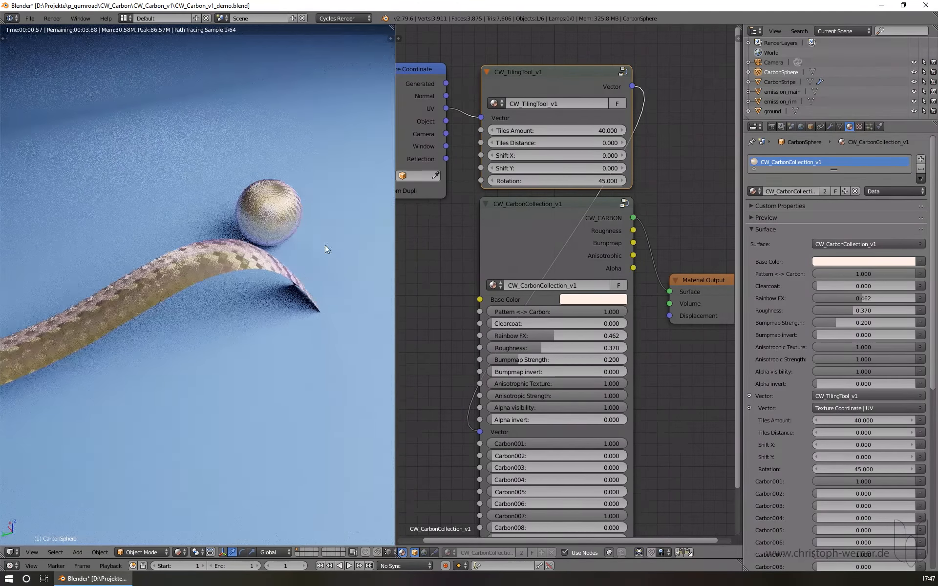
scroll(278, 214, down, 3)
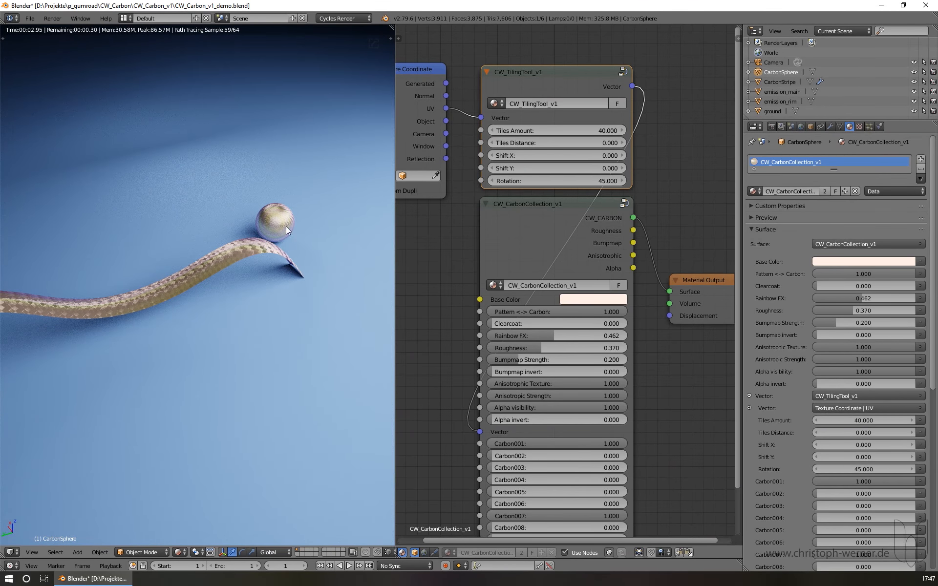
middle_drag(271, 242, 231, 224)
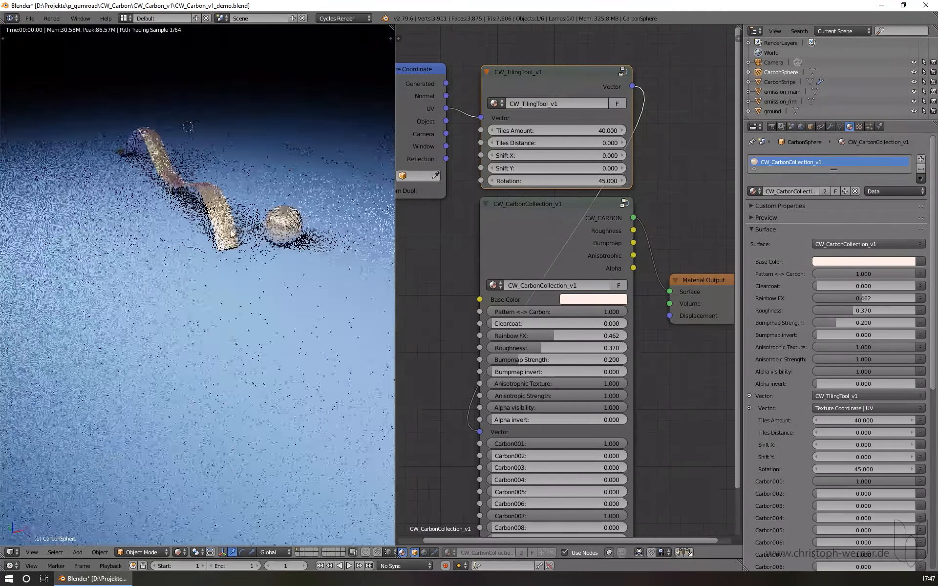
scroll(240, 259, up, 8)
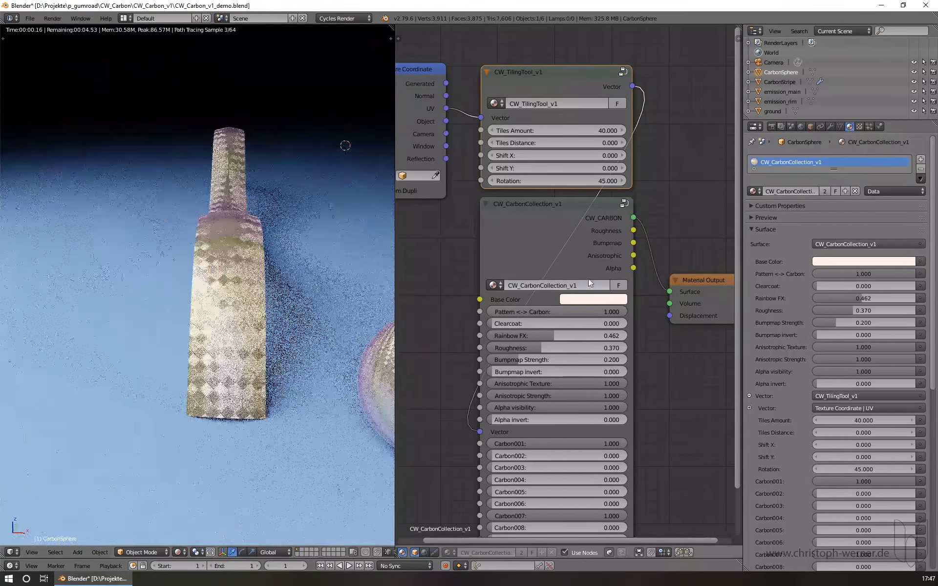
Set the Base Color to pure white with hue 0, saturation 0 and value 1
click(607, 299)
click(607, 231)
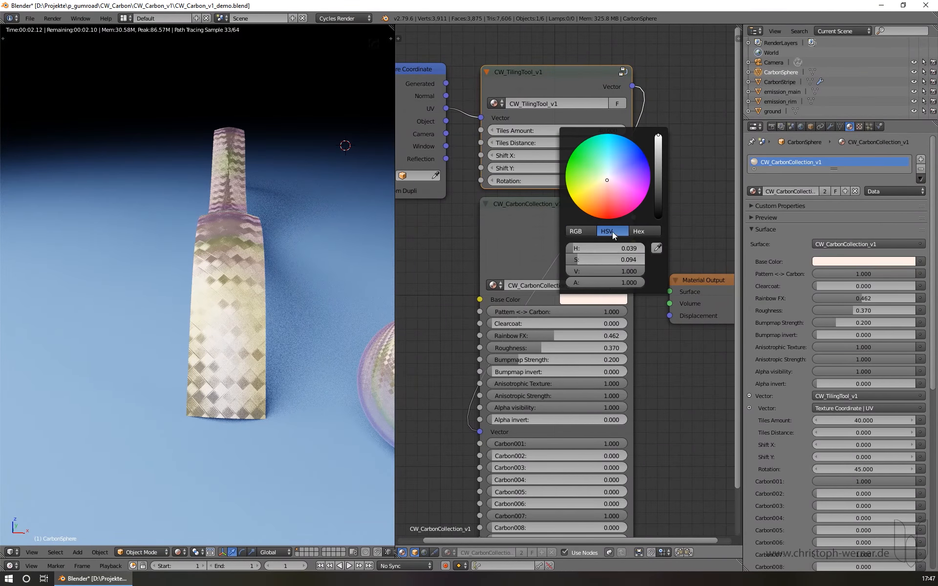
key(BackSpace)
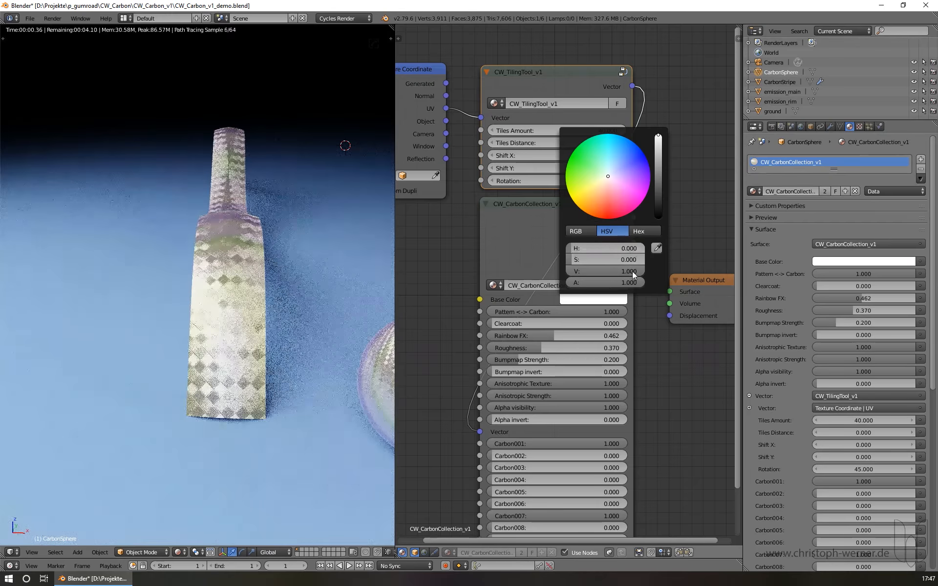
Set Carbon001 to 0 and both Carbon006 and Carbon005 to 1 on the carbon collection node
mouse_move(250, 299)
middle_down()
mouse_move(356, 350)
mouse_move(331, 347)
mouse_move(345, 342)
middle_up()
drag(604, 445, 494, 444)
drag(526, 506, 667, 506)
drag(527, 492, 629, 492)
Add the Carbon004 and Carbon003 patterns to the mix by setting both to 1
middle_drag(304, 338, 236, 254)
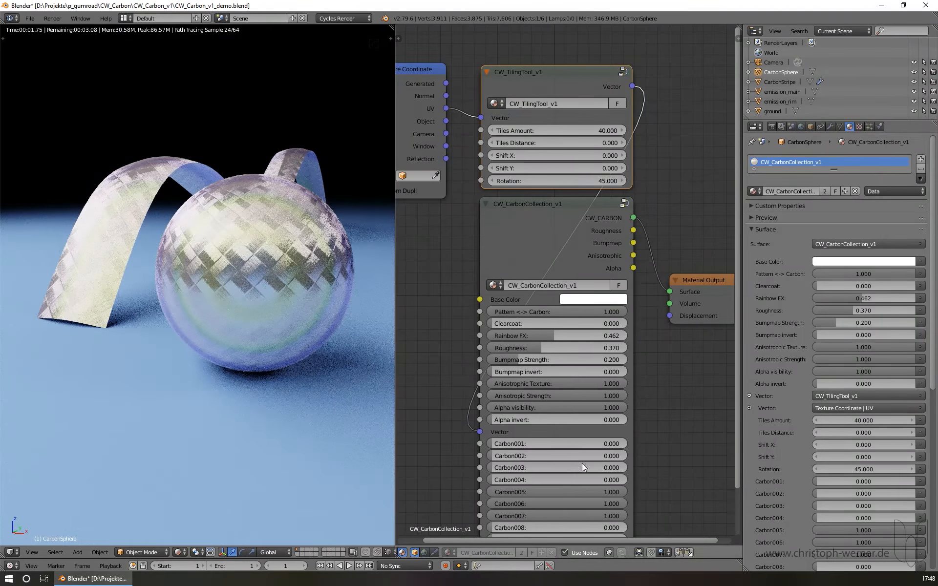
drag(508, 480, 627, 480)
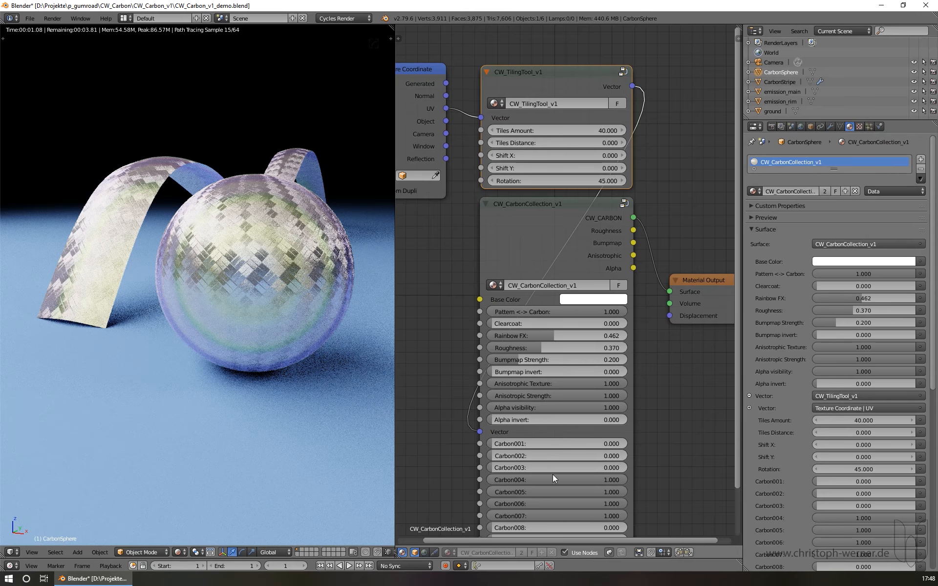
drag(552, 467, 627, 468)
Examine the combined weave's holes up close on the stripe and sphere, and return to the camera view
middle_drag(316, 331, 378, 243)
scroll(65, 306, up, 6)
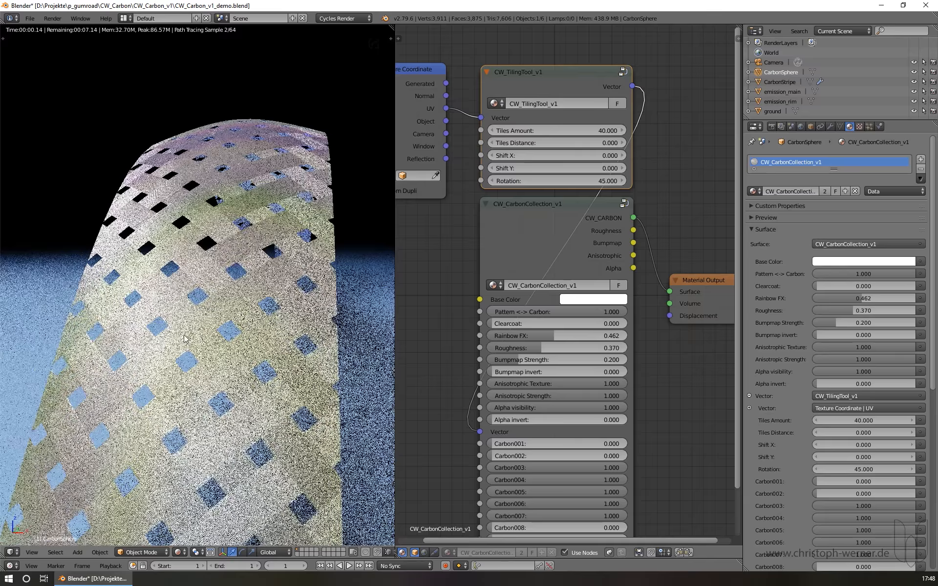
scroll(236, 299, down, 3)
middle_drag(302, 342, 249, 333)
scroll(237, 329, up, 3)
scroll(246, 332, down, 6)
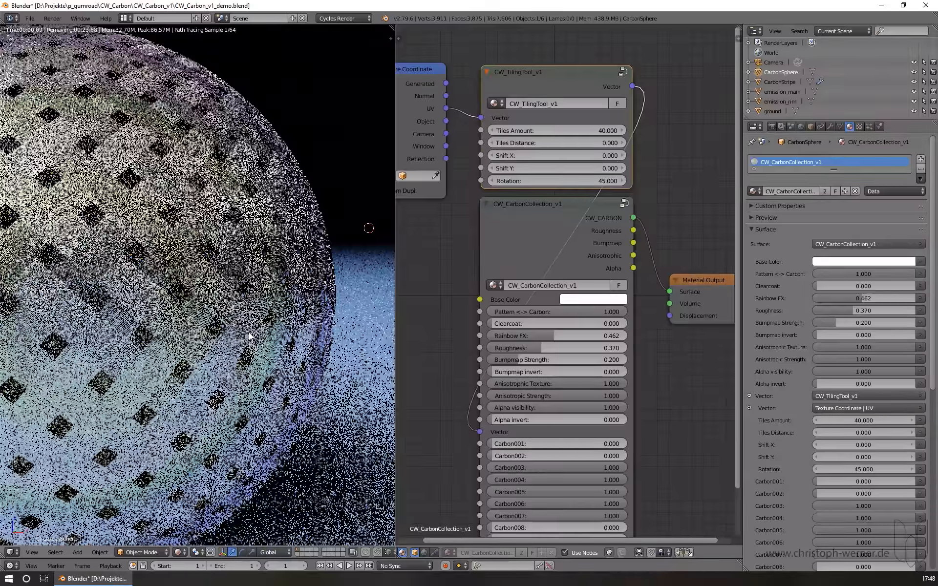
key(KP_0)
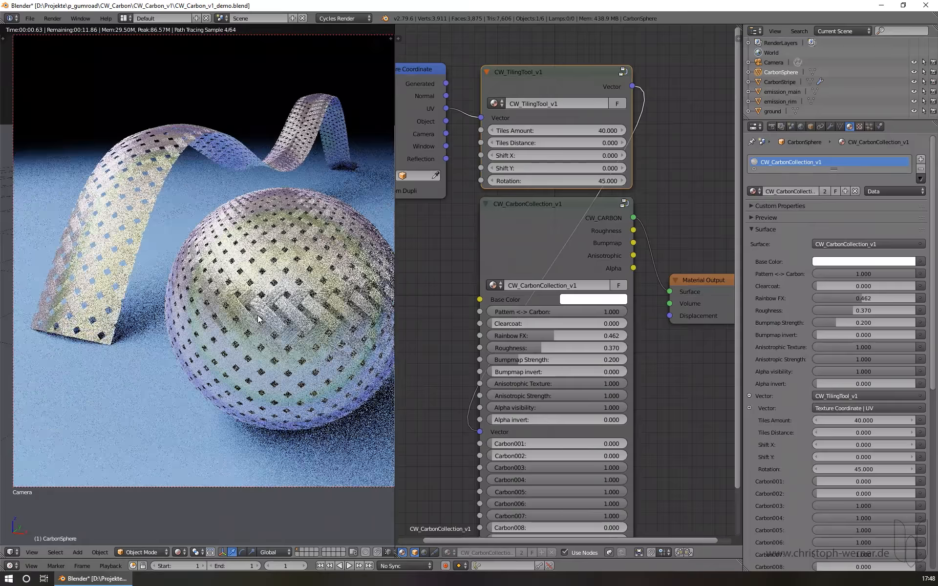
middle_drag(288, 283, 261, 288)
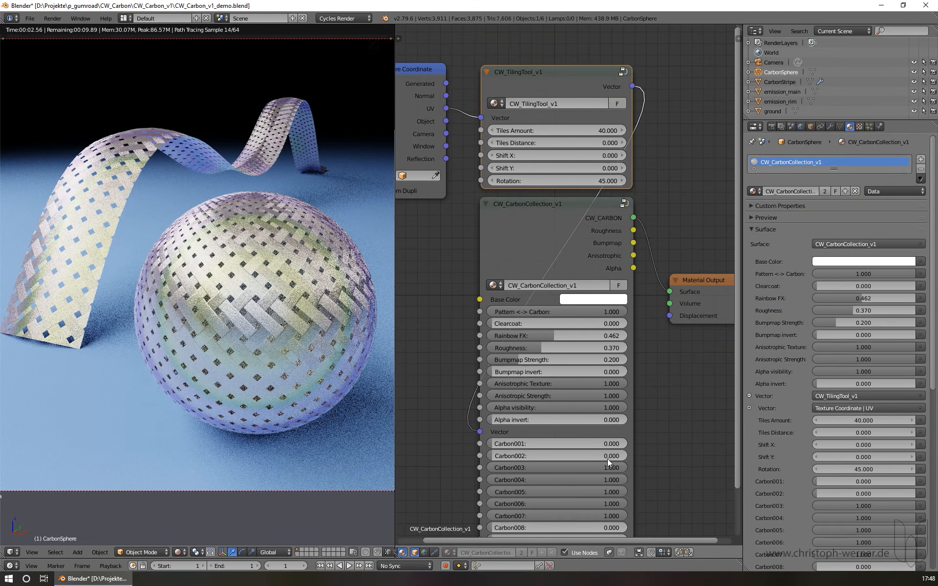
Set Carbon001 to 1 and check the raw pattern with Pattern <-> Carbon at 0, returning it to 1
click(539, 443)
text(1)
key(Return)
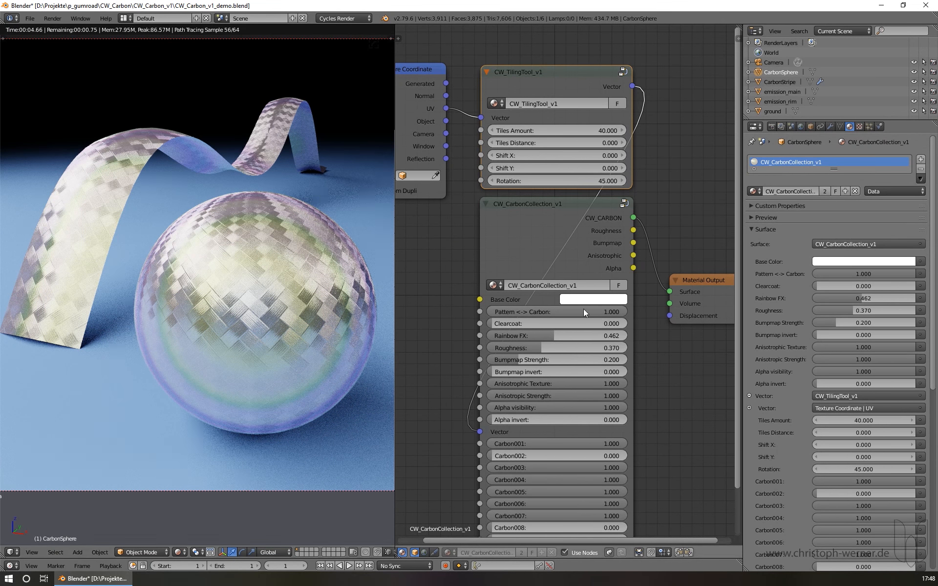
drag(611, 312, 467, 312)
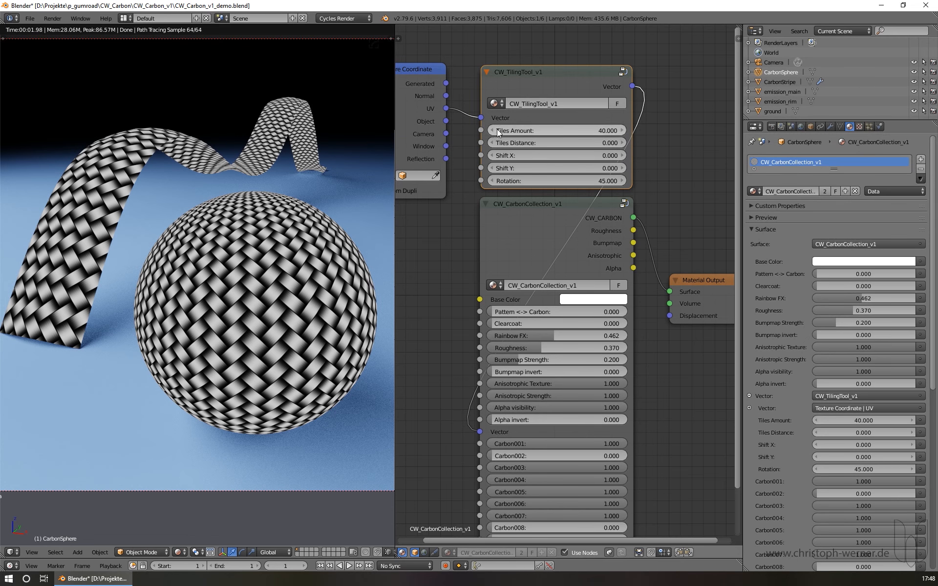
drag(549, 312, 627, 312)
Set the tiling tool's Tiles Amount to 80
click(591, 130)
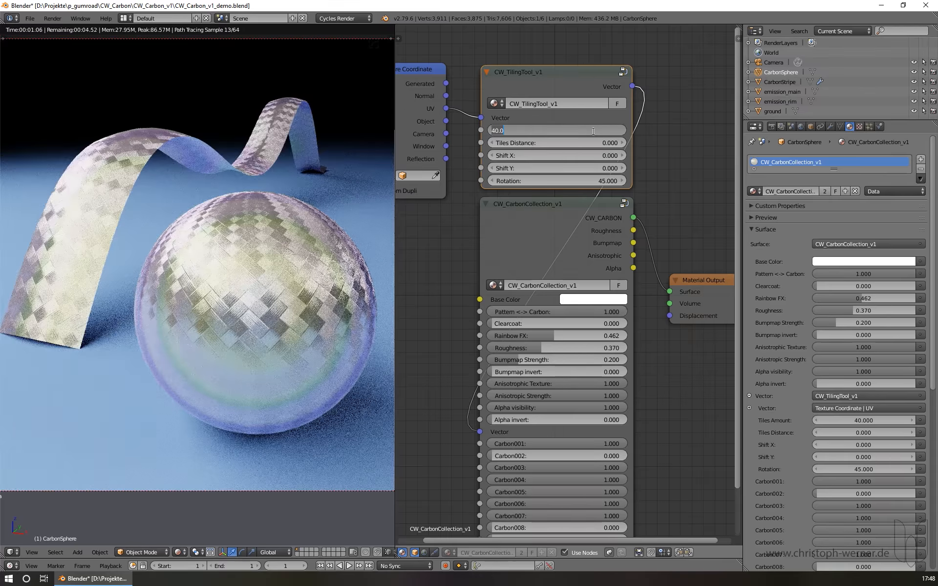
text(80)
key(Return)
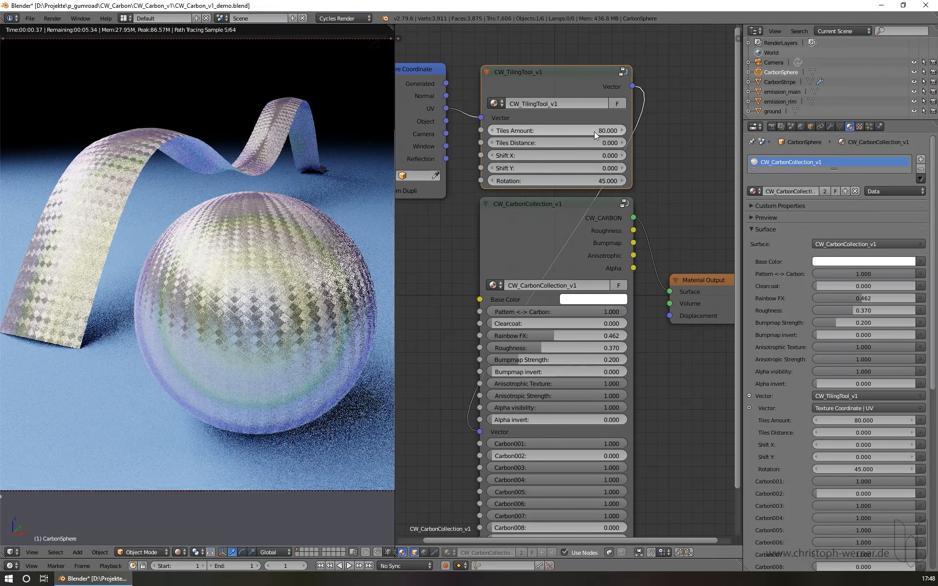
Set the tiling tool's Tiles Amount to 10 and switch to the raw pattern with Pattern <-> Carbon at 0
click(577, 131)
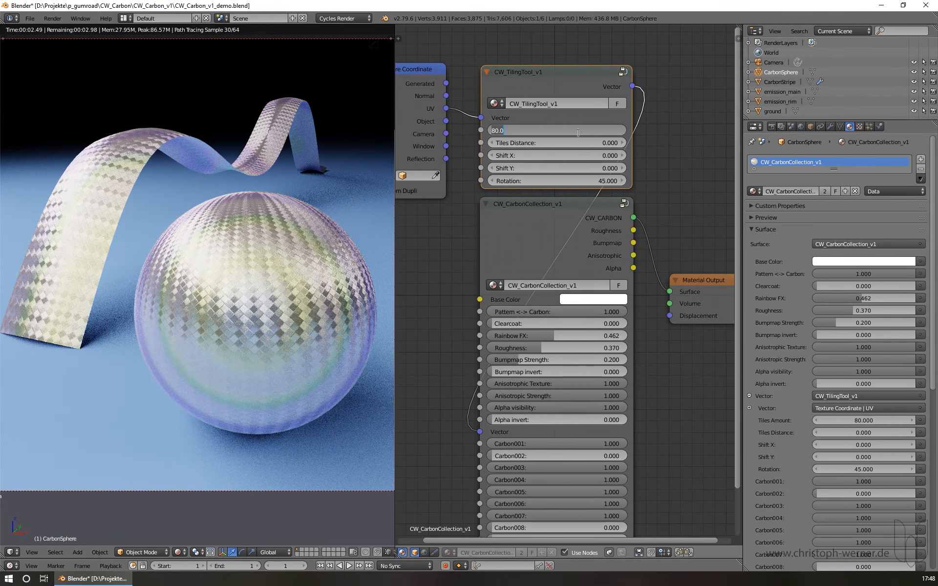
text(10)
key(Return)
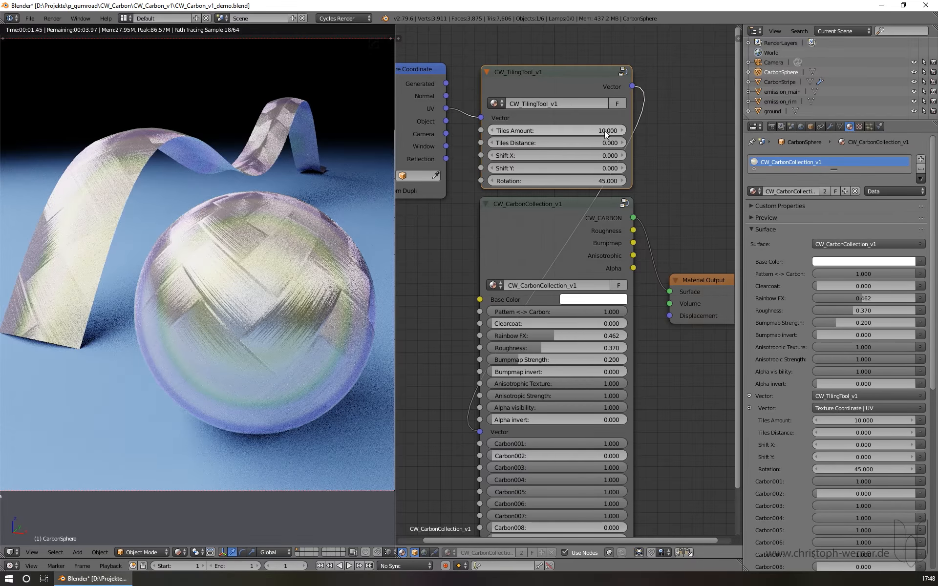
drag(592, 311, 447, 312)
Try the raw pattern at a Tiles Amount of 1, then 5
drag(535, 131, 556, 131)
click(557, 131)
text(1)
key(Return)
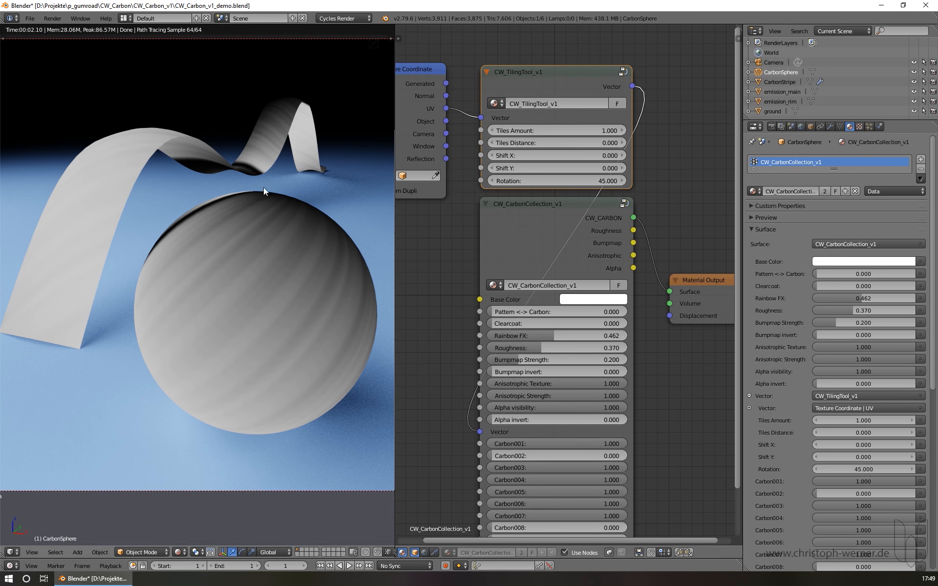
click(578, 131)
text(5)
key(Return)
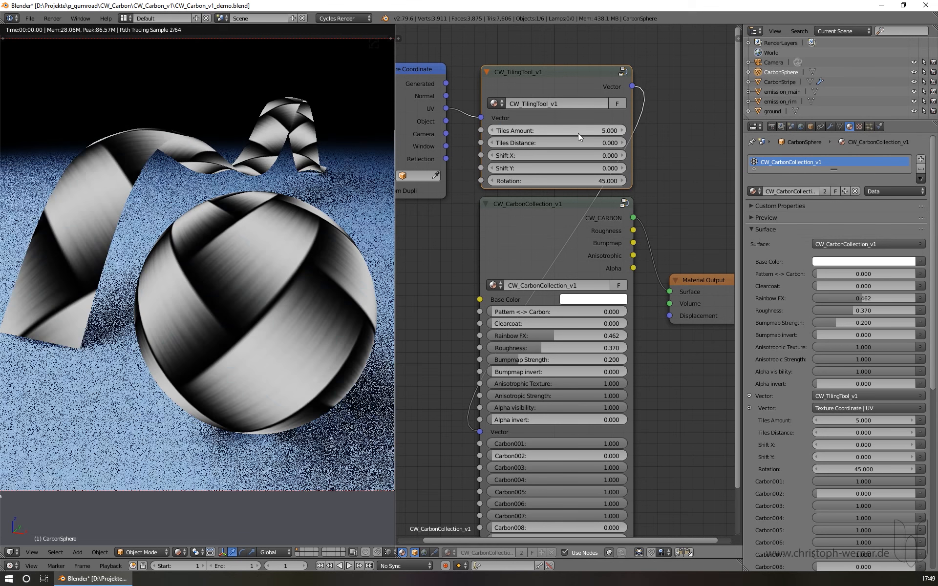
Set Tiles Amount to 100 and return Pattern <-> Carbon to 1
click(594, 130)
text(100)
key(Return)
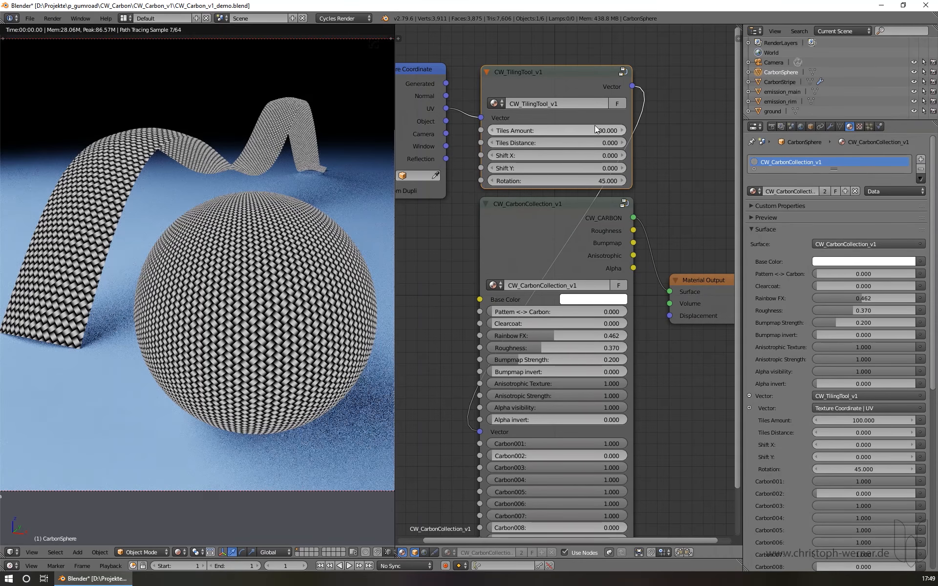
click(561, 312)
text(1)
key(Return)
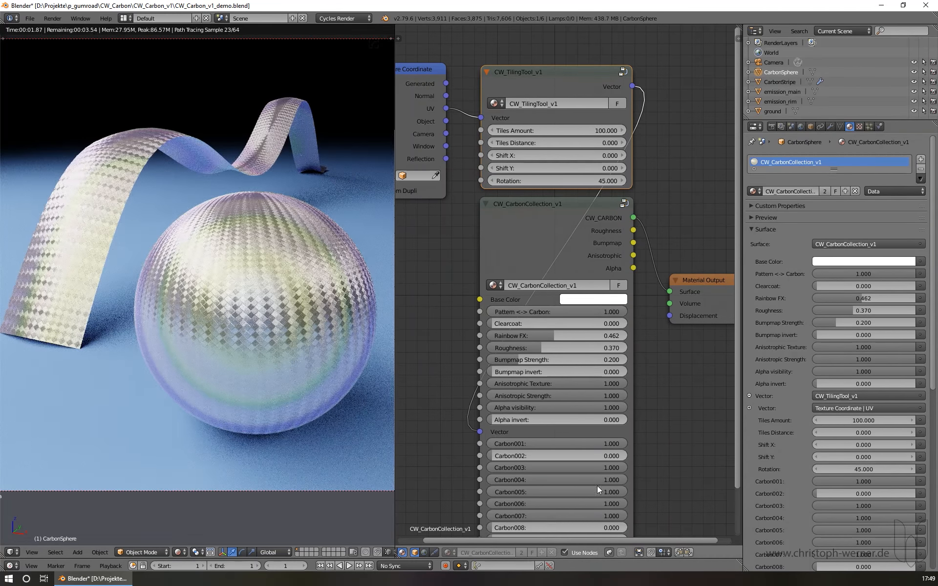
Set the tiling tool's Tiles Distance to 0.7 and view the separated tiles up close
key(Home)
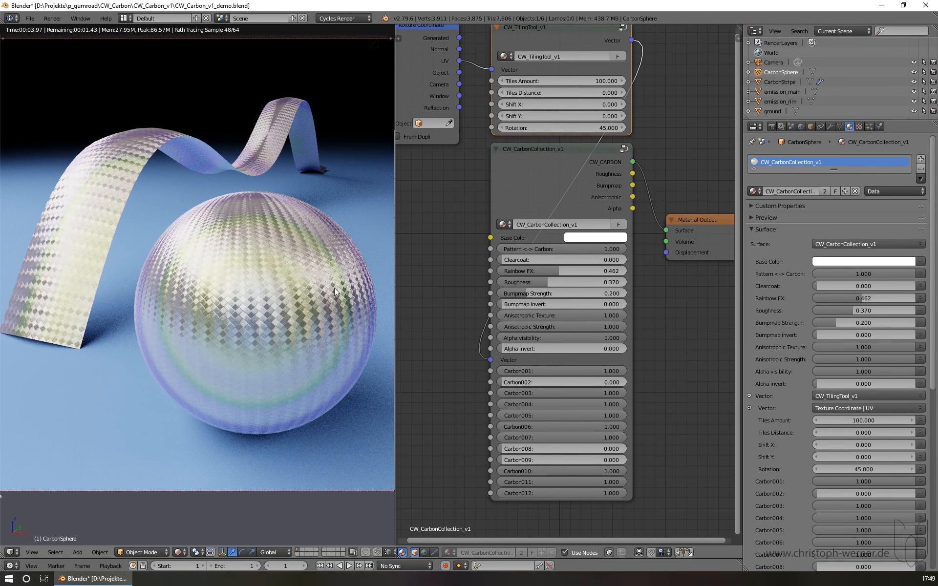
middle_drag(677, 132, 680, 159)
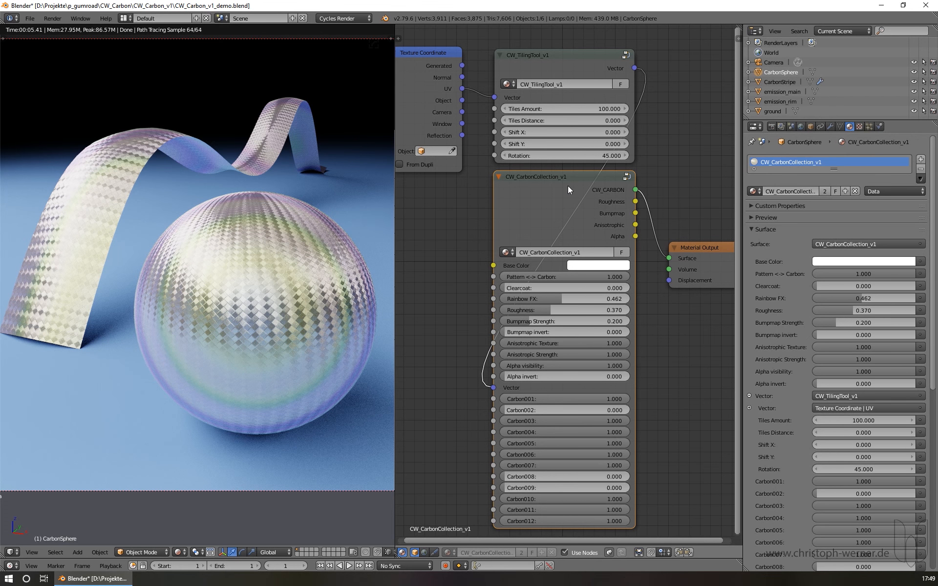
click(547, 54)
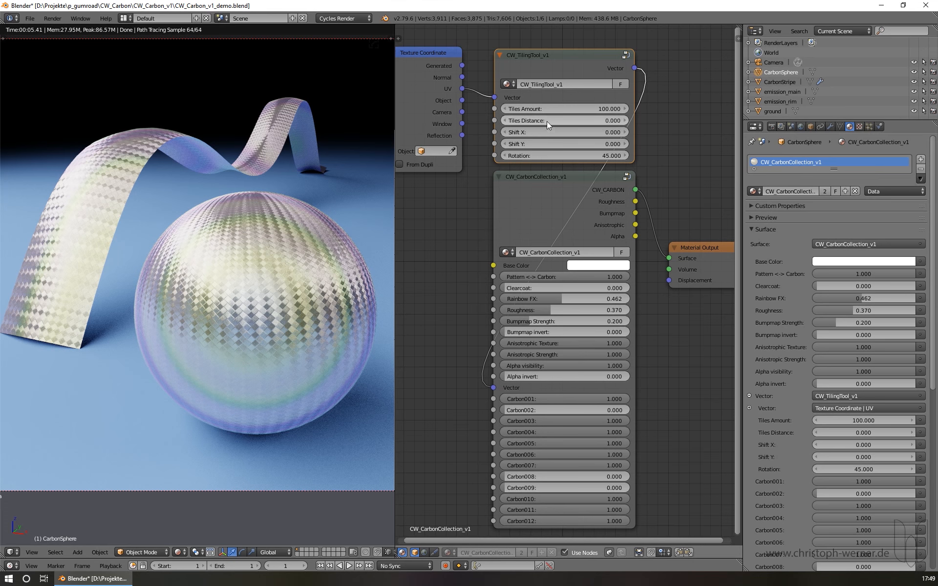
mouse_move(559, 122)
mouse_down()
mouse_move(584, 122)
mouse_move(569, 122)
mouse_up()
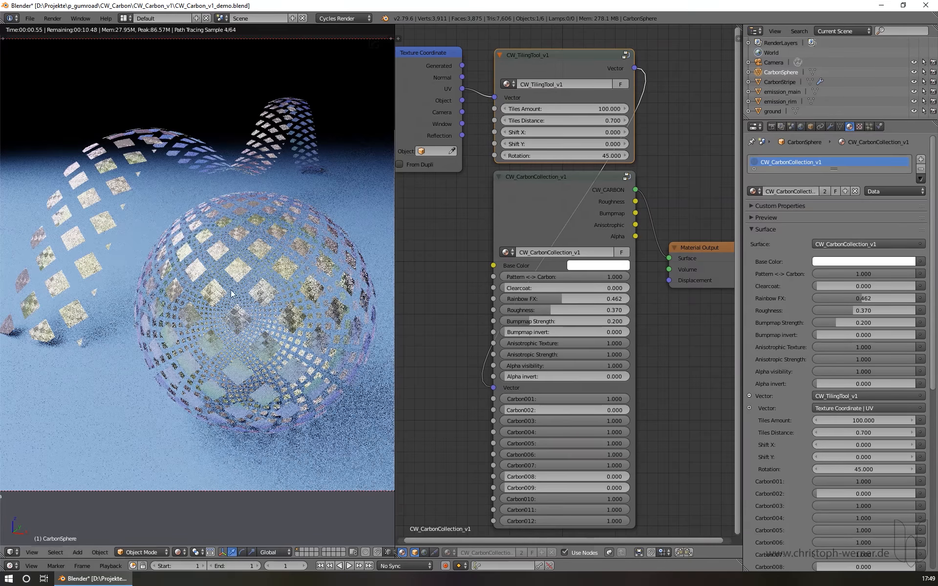
scroll(251, 297, up, 1)
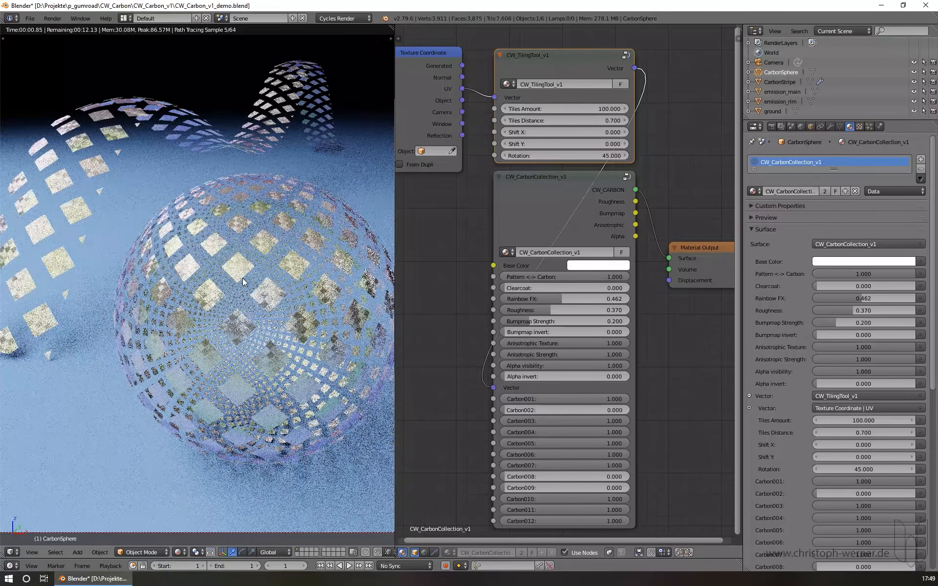
scroll(237, 274, up, 1)
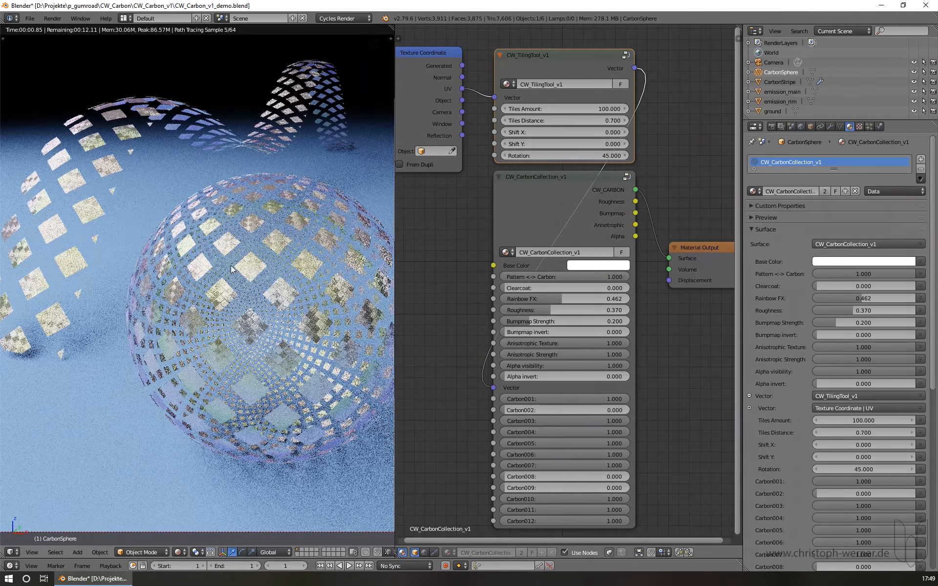
Set the tiling tool's Tiles Amount to 50
click(590, 109)
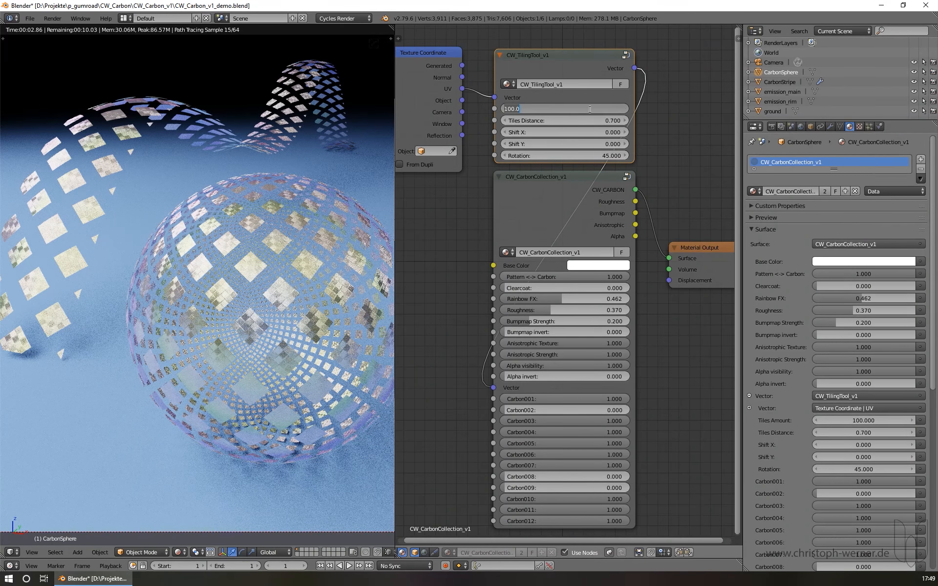
text(50)
key(Return)
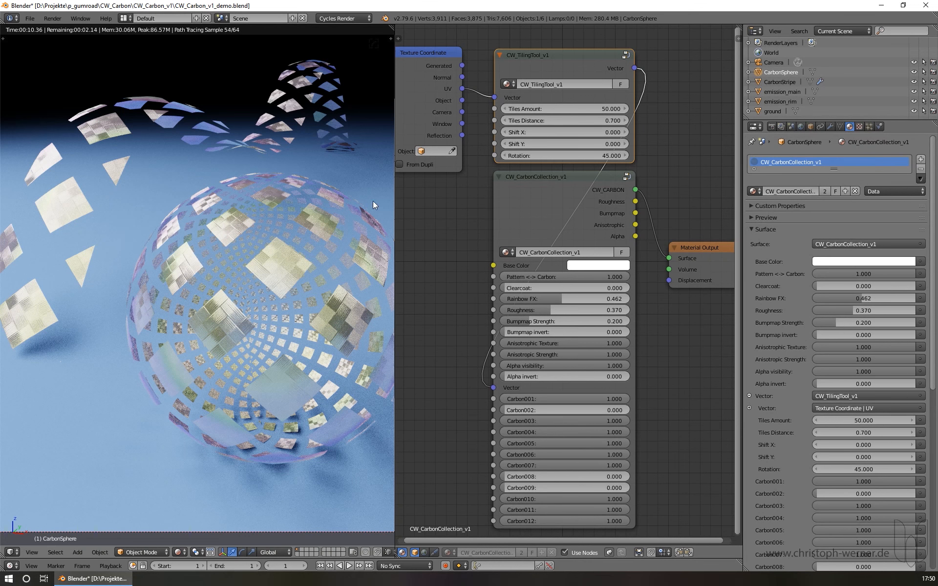
Try a Tiles Distance of 1, then 0.5, on the tiling tool
click(581, 121)
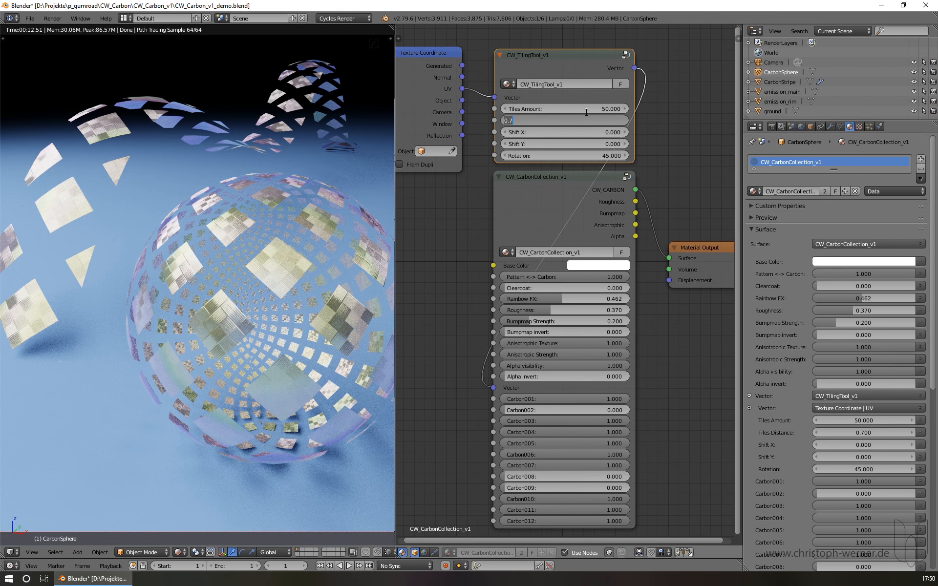
text(1)
key(Return)
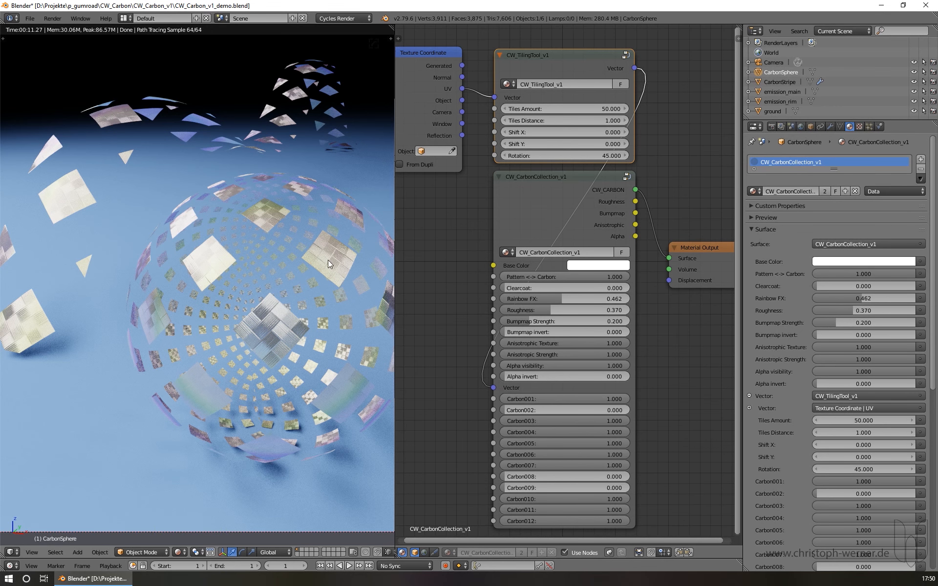
click(588, 120)
text(0.5)
key(Return)
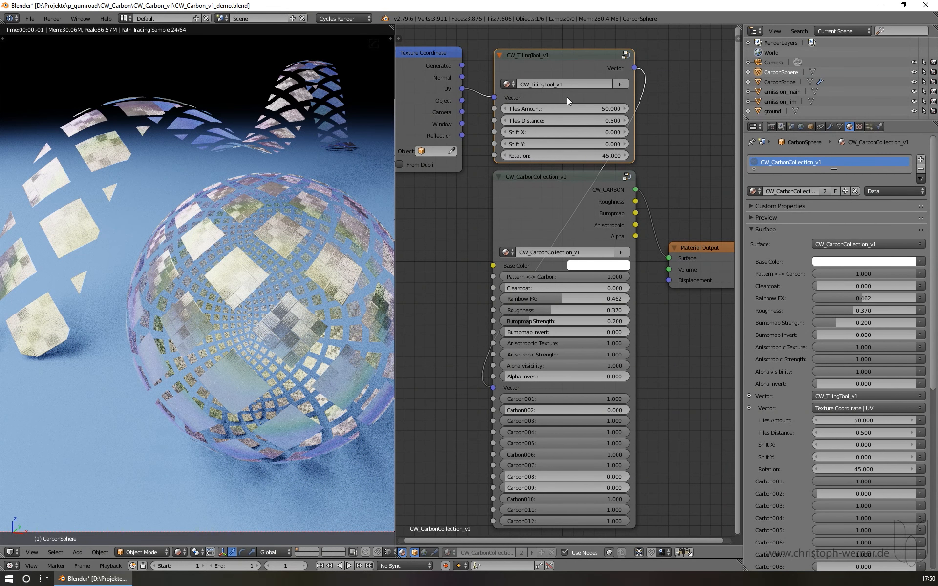
Set the tiling tool's Tiles Distance to 2
click(565, 121)
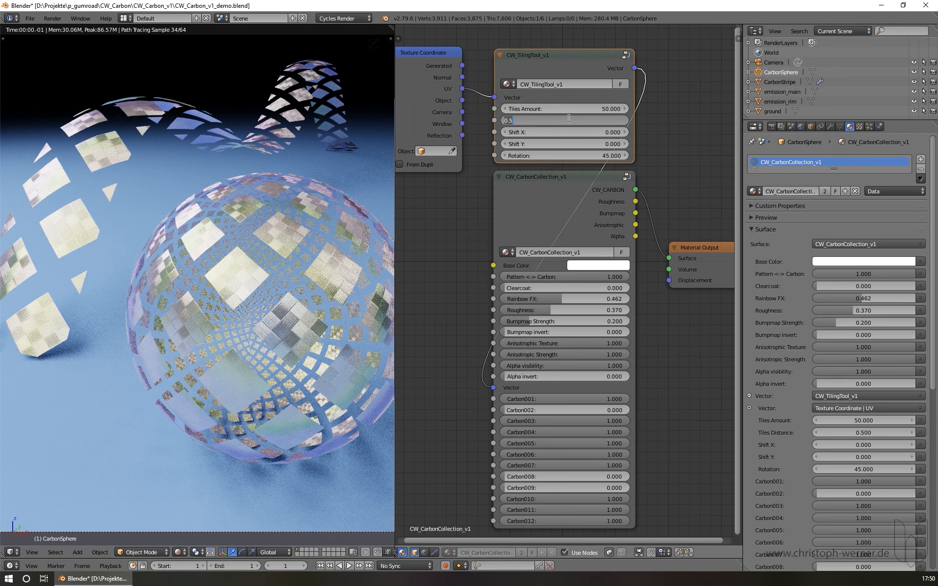
text(2)
key(Return)
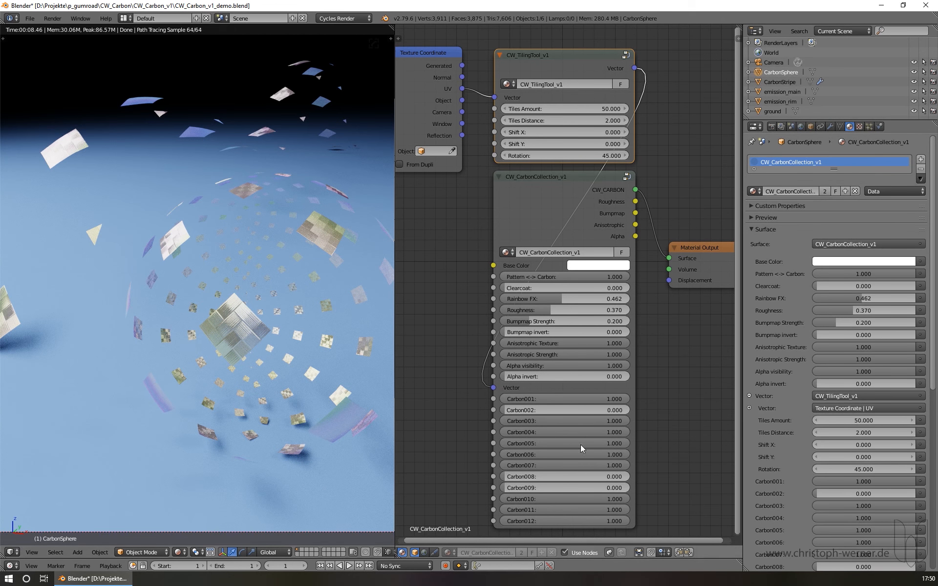
Reset Carbon001 through Carbon008 to 0, then set Carbon009 and Carbon006 to 1
drag(620, 399, 491, 465)
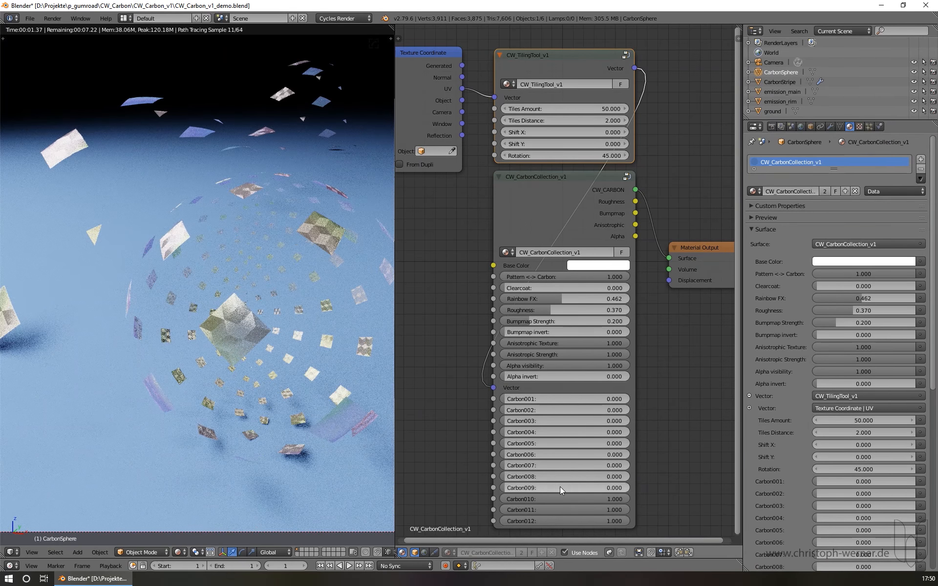
drag(560, 487, 629, 488)
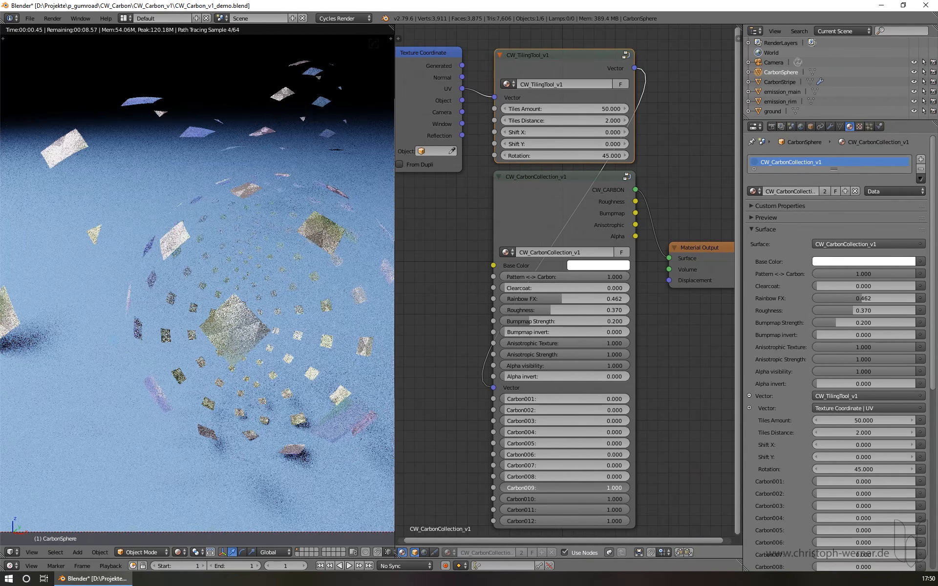
drag(561, 454, 629, 454)
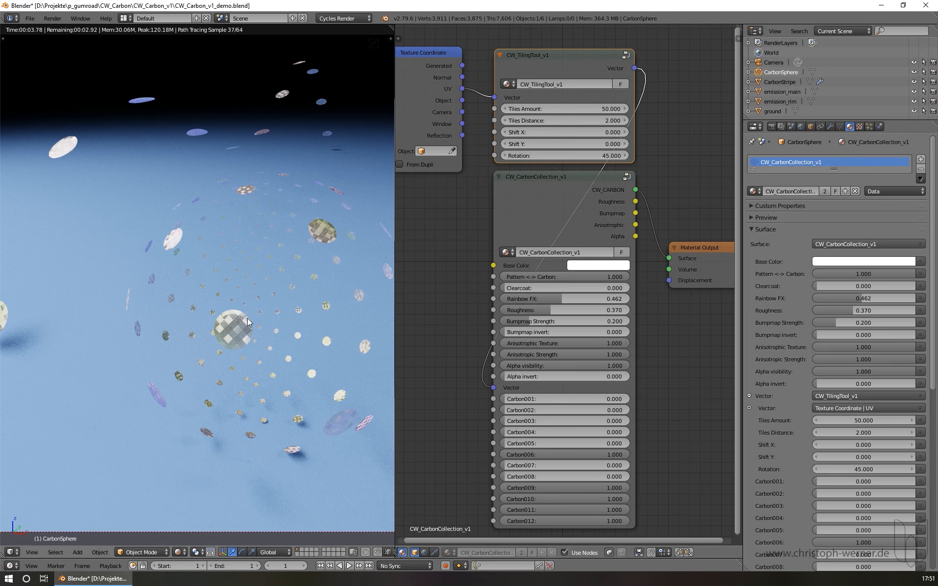
Set Alpha invert and Bumpmap invert to 1 on the carbon node
click(534, 375)
text(0.87)
key(Return)
drag(612, 376, 628, 376)
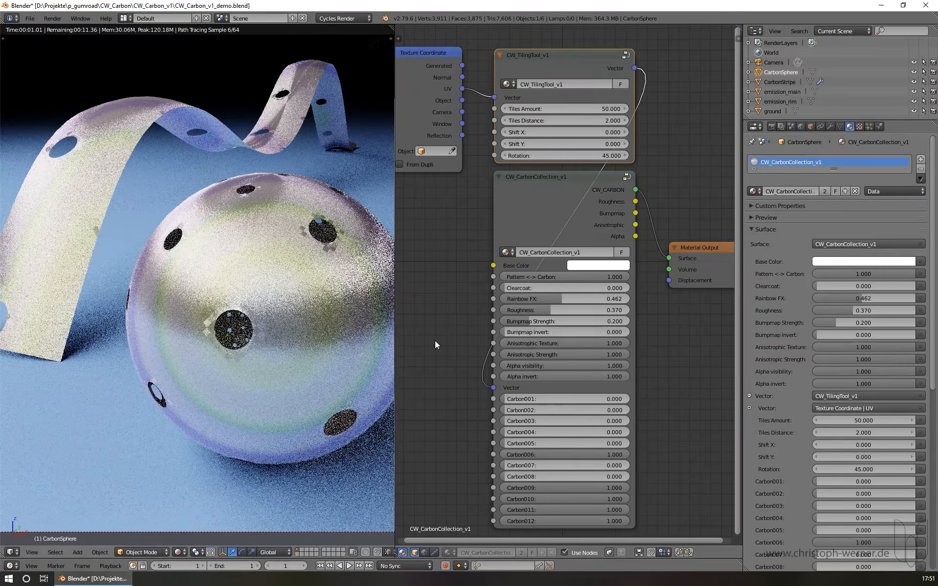
drag(520, 332, 586, 333)
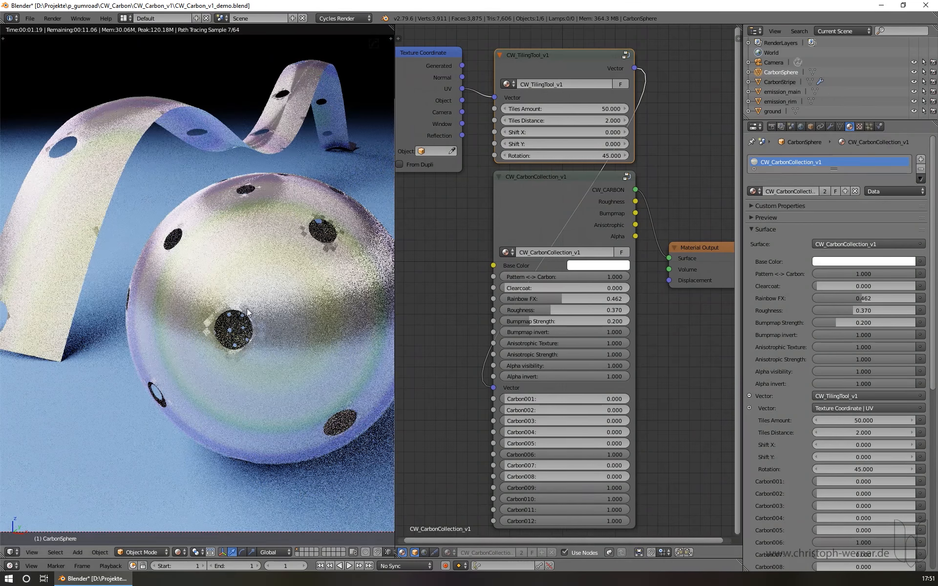
Set Anisotropic Texture to 0 and Bumpmap Strength to 1
scroll(245, 349, up, 2)
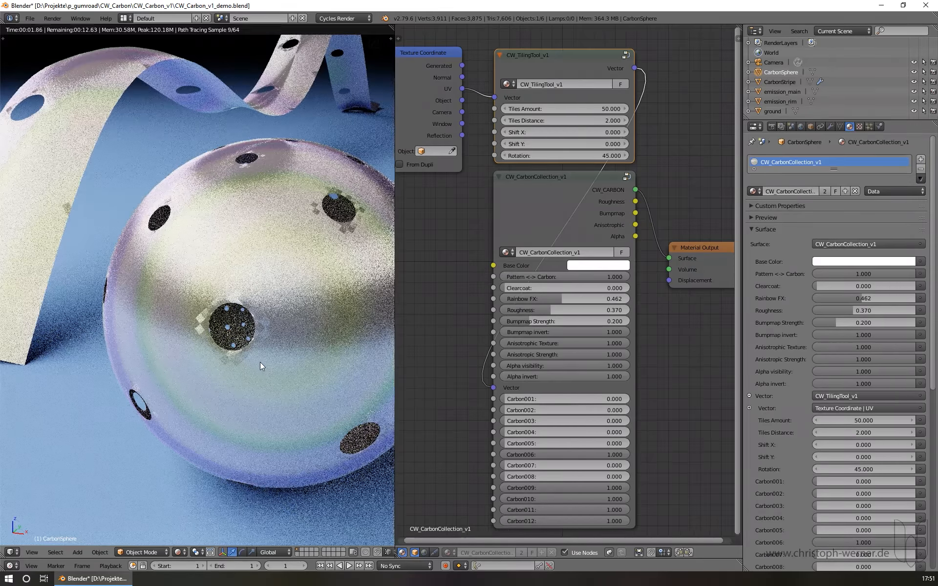
scroll(260, 362, up, 1)
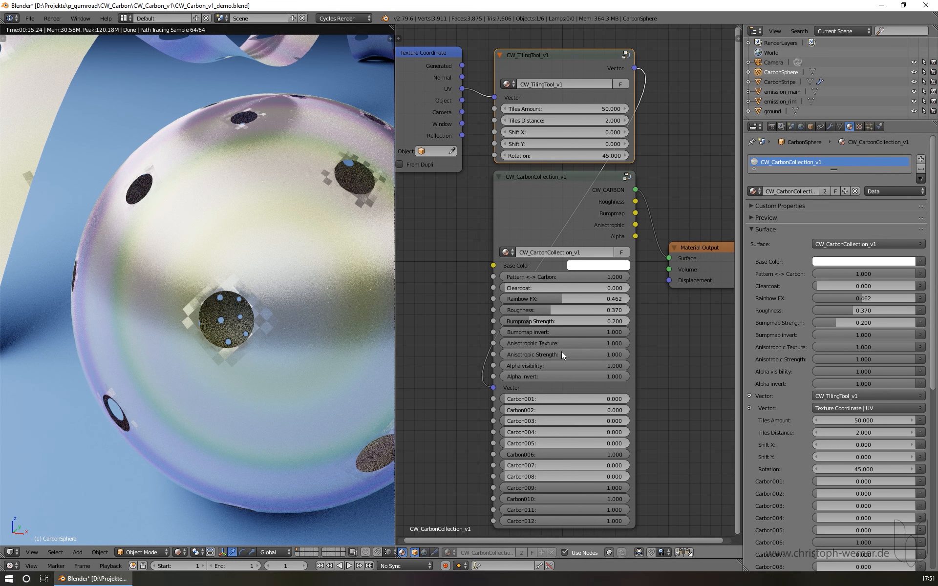
drag(616, 355, 490, 344)
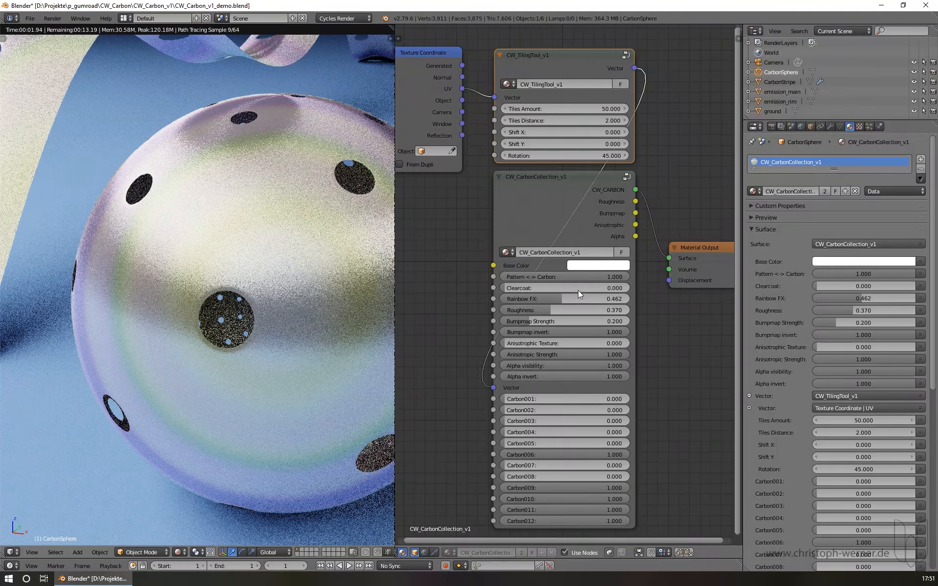
click(550, 310)
click(536, 323)
click(535, 323)
text(1)
key(Return)
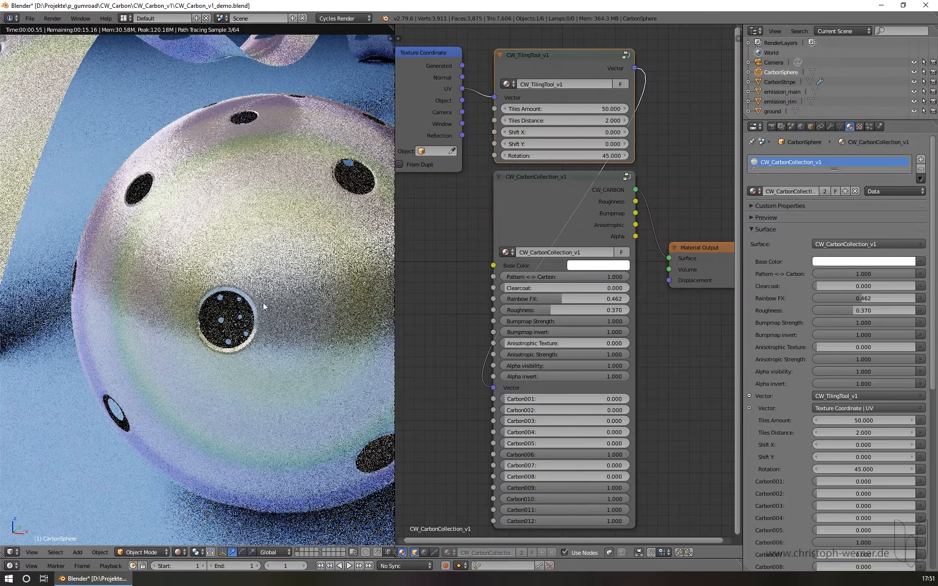
Set Anisotropic Strength and Roughness to 0 on the carbon node
scroll(302, 268, down, 2)
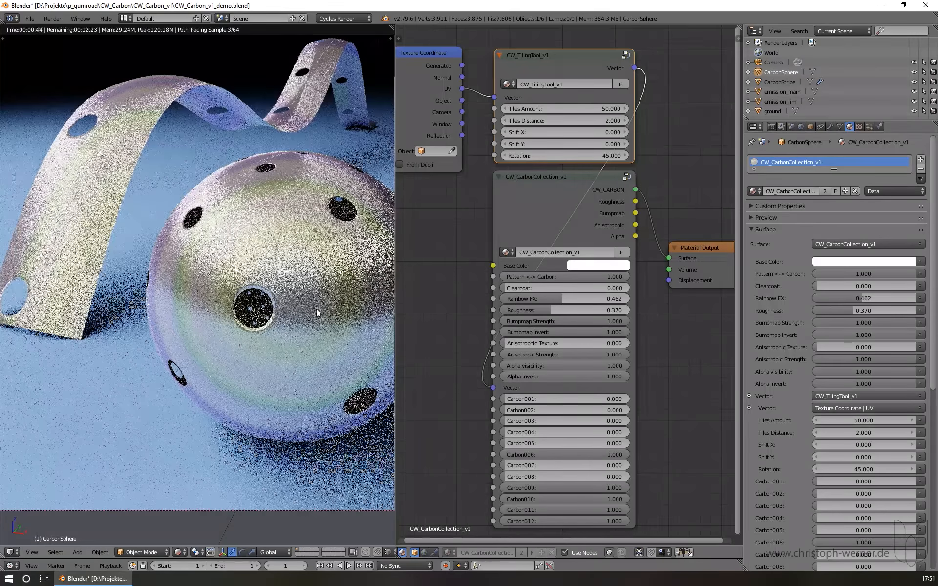
scroll(290, 293, up, 1)
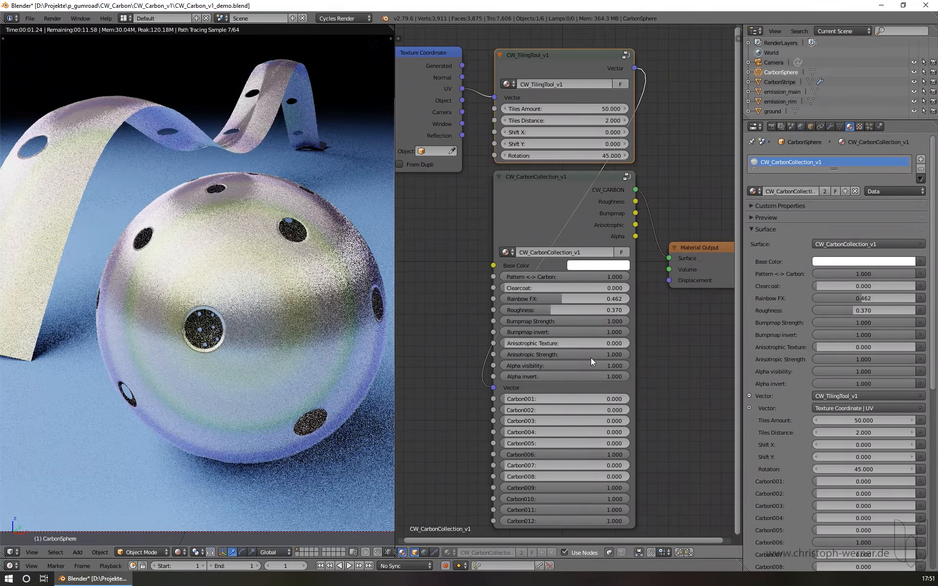
drag(590, 357, 504, 353)
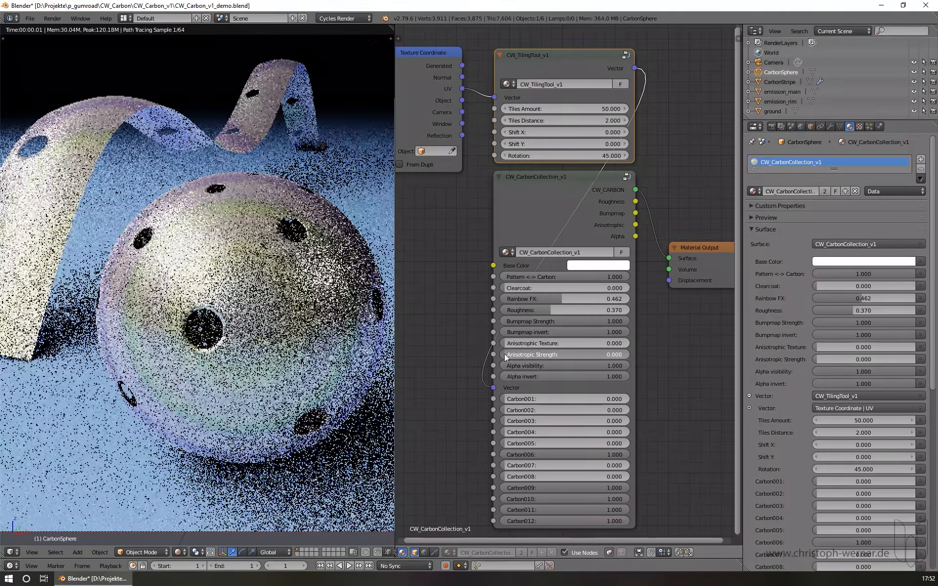
drag(549, 310, 498, 310)
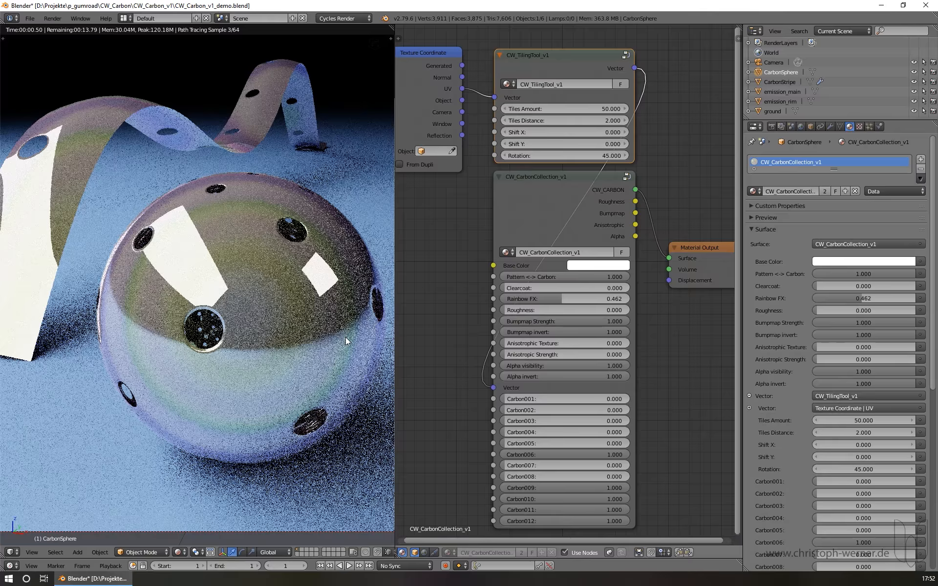
Set Rainbow FX to 0.147 and the Base Color to a greyish blue with H 0.625, S 0.122, V 0.691
scroll(244, 300, down, 1)
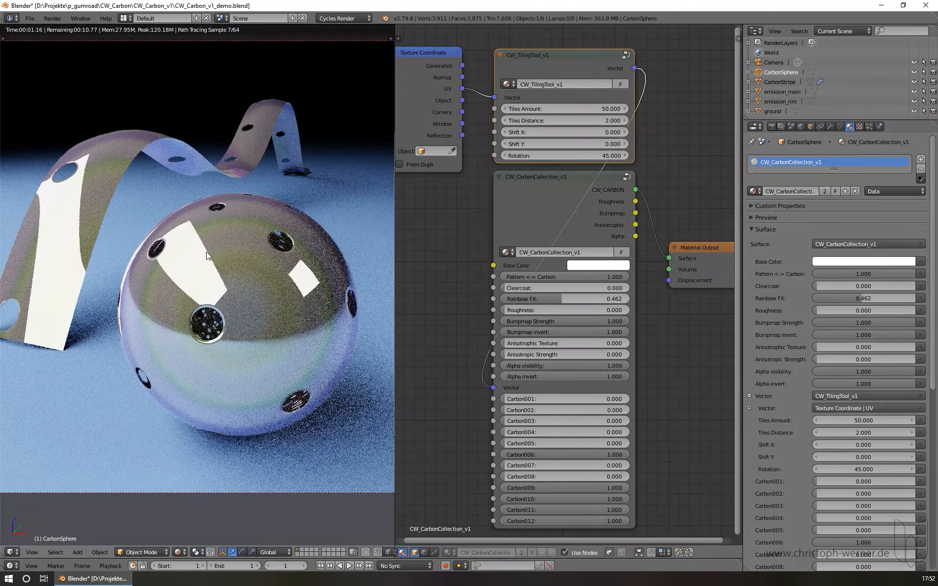
scroll(207, 251, up, 2)
drag(556, 299, 515, 299)
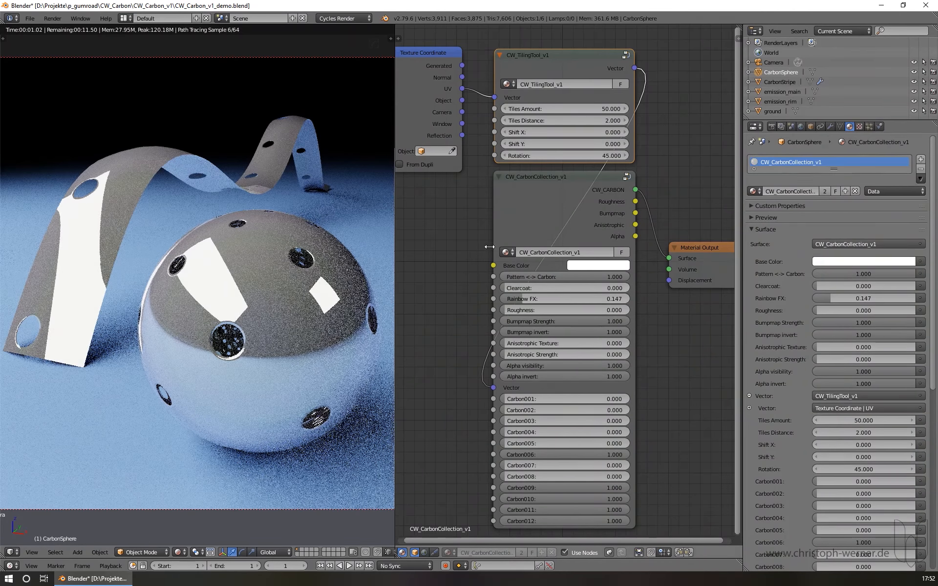
click(613, 267)
scroll(625, 144, down, 6)
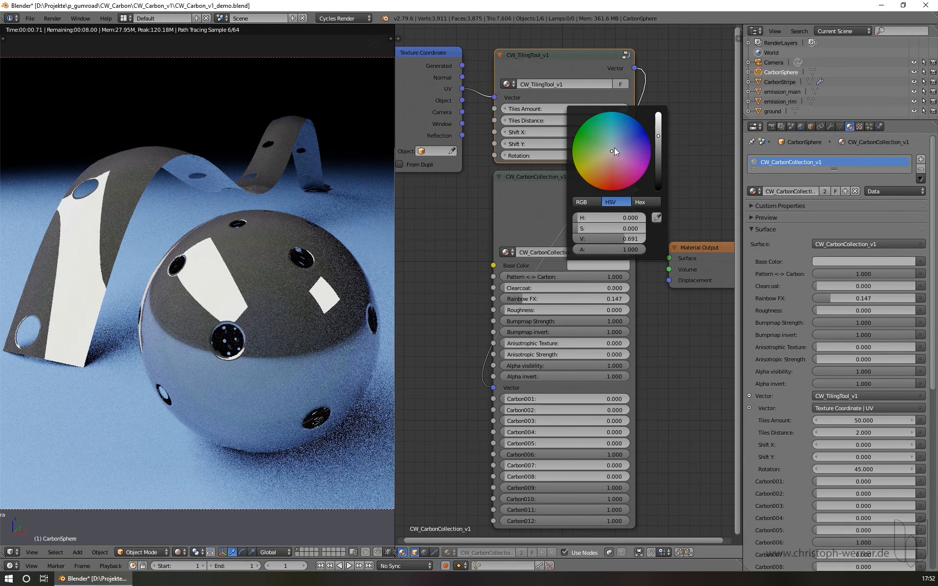
click(615, 148)
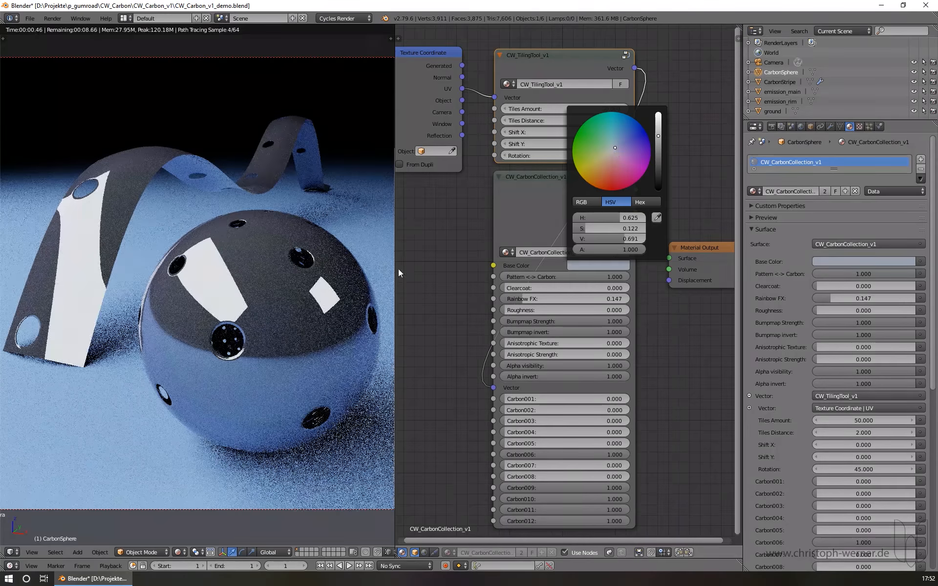
Set Anisotropic Strength to 1 and Roughness to 0.227 on the carbon node
drag(527, 309, 543, 310)
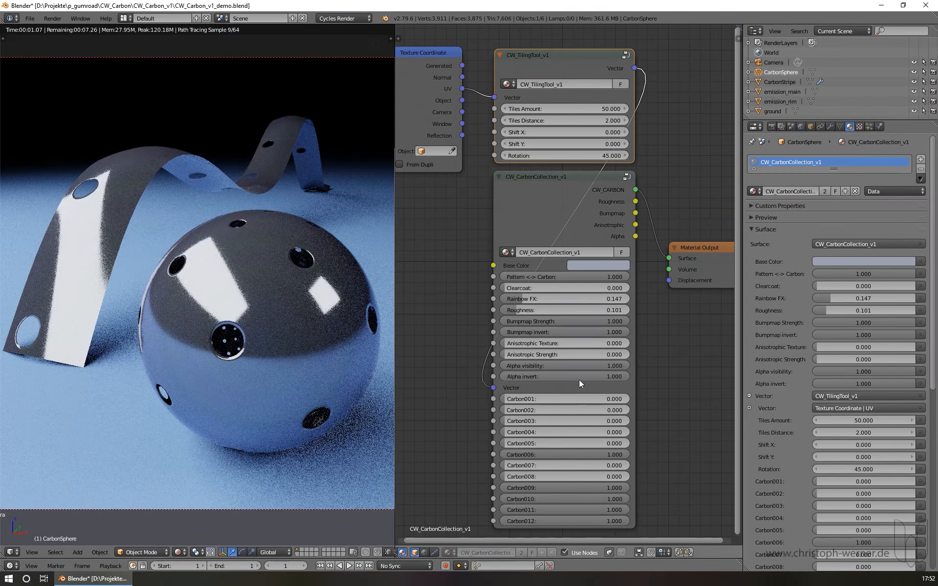
drag(513, 354, 626, 354)
drag(579, 309, 594, 310)
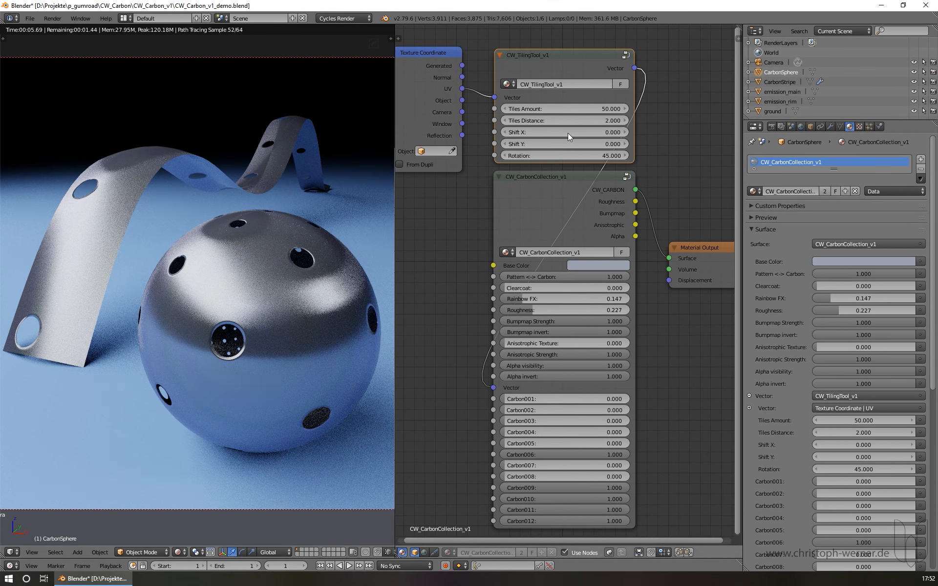
Set Tiles Distance to 0 on the tiling node, and lower it further to -0.280
mouse_move(517, 118)
mouse_down()
mouse_move(557, 119)
mouse_move(430, 118)
mouse_move(518, 118)
mouse_up()
click(556, 121)
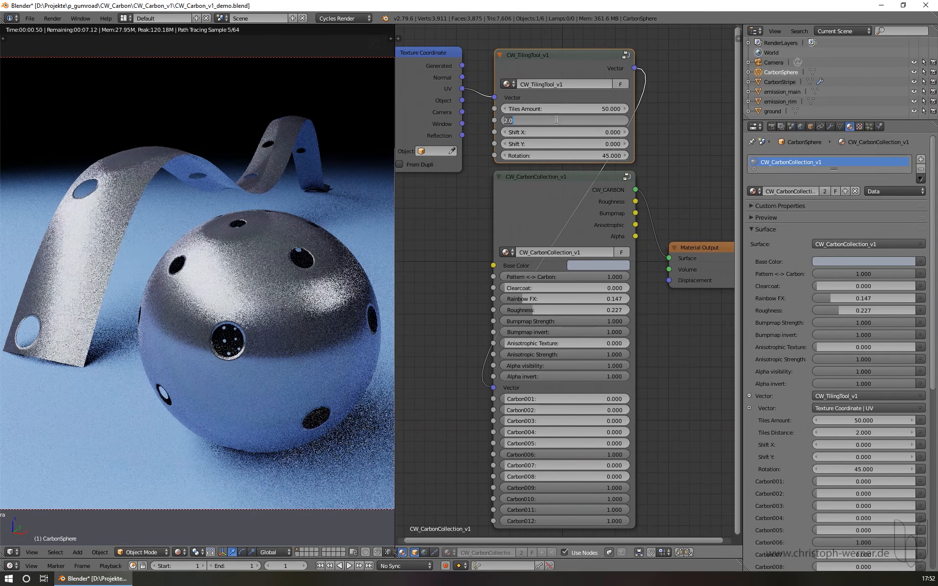
text(0)
key(Return)
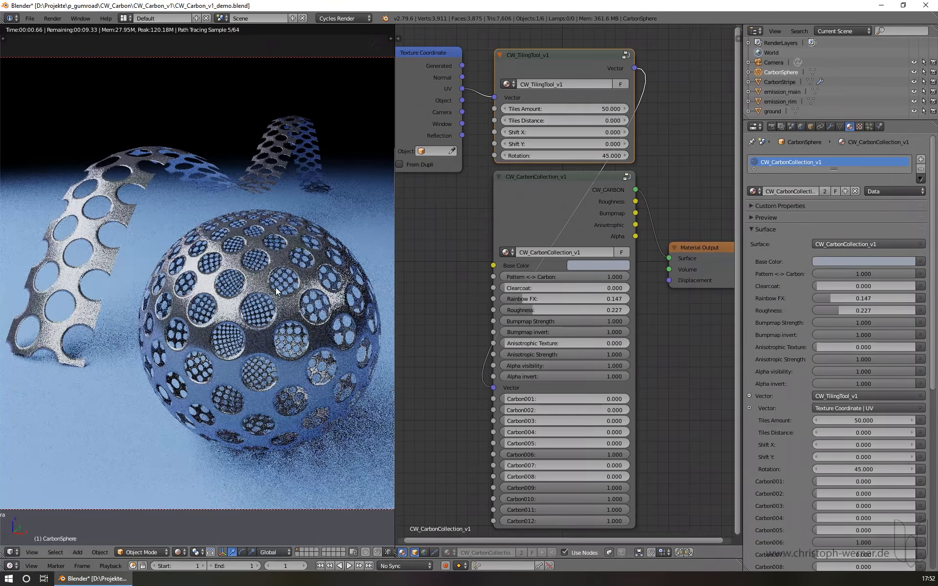
drag(593, 122, 574, 121)
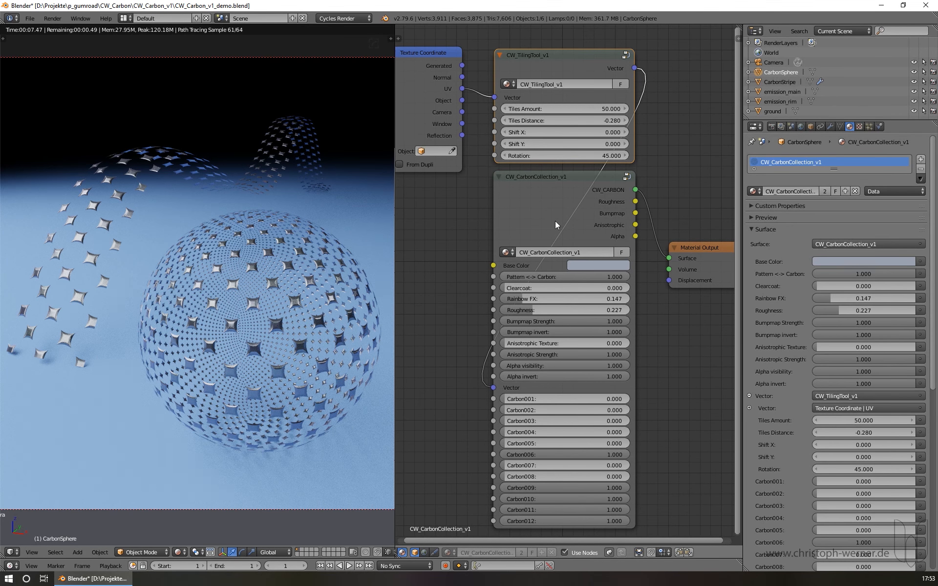
Set Alpha invert and Bumpmap invert to 0 on the carbon node and Tiles Distance to -0.370
drag(543, 376, 414, 376)
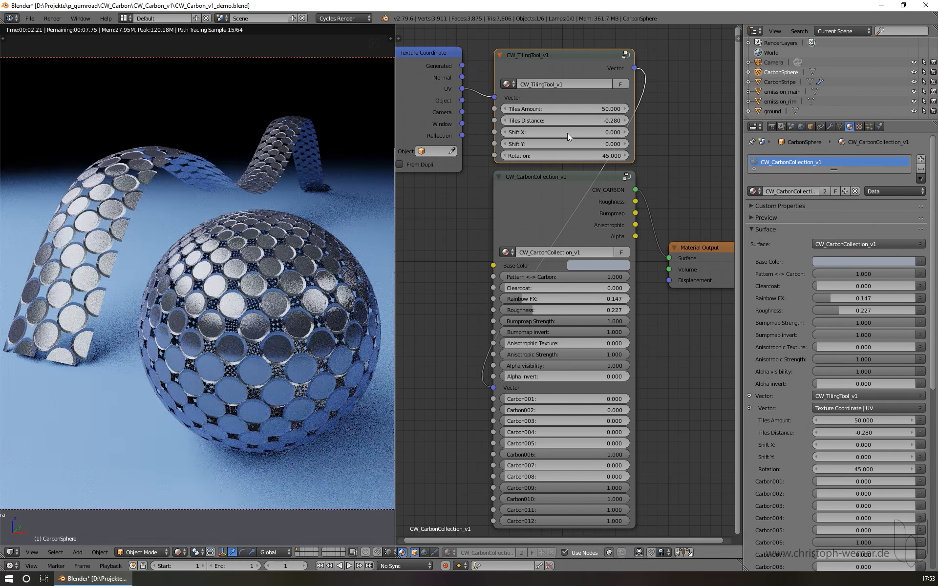
drag(578, 122, 551, 122)
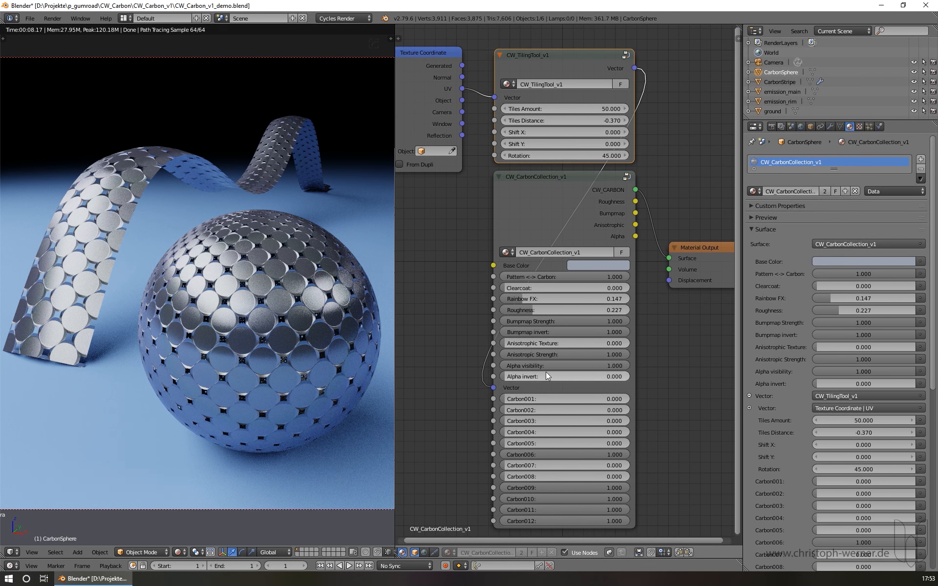
drag(567, 331, 436, 333)
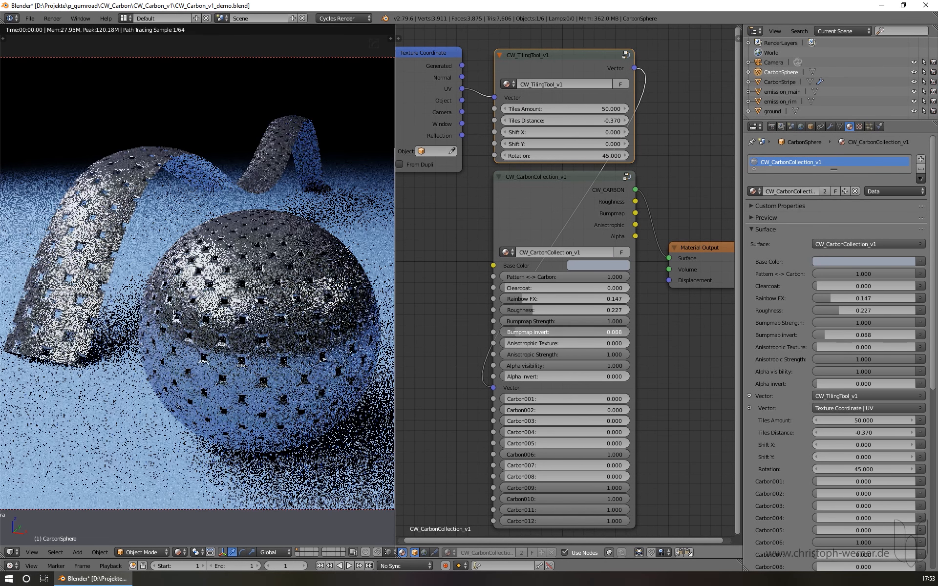
Try a Tiles Distance of -0.500, set it to -0.400, and set Alpha visibility to 0
click(584, 120)
key(Right)
key(shift+Left)
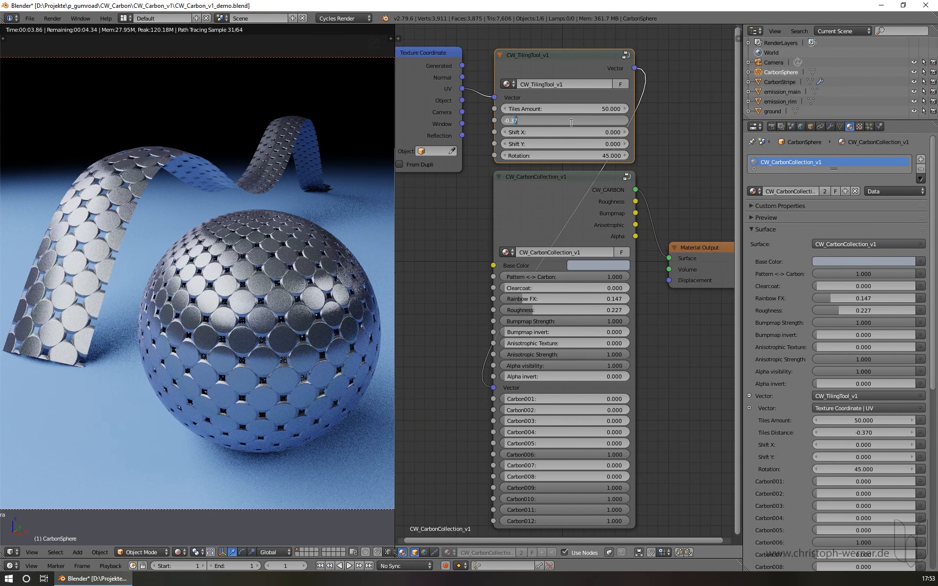
key(Return)
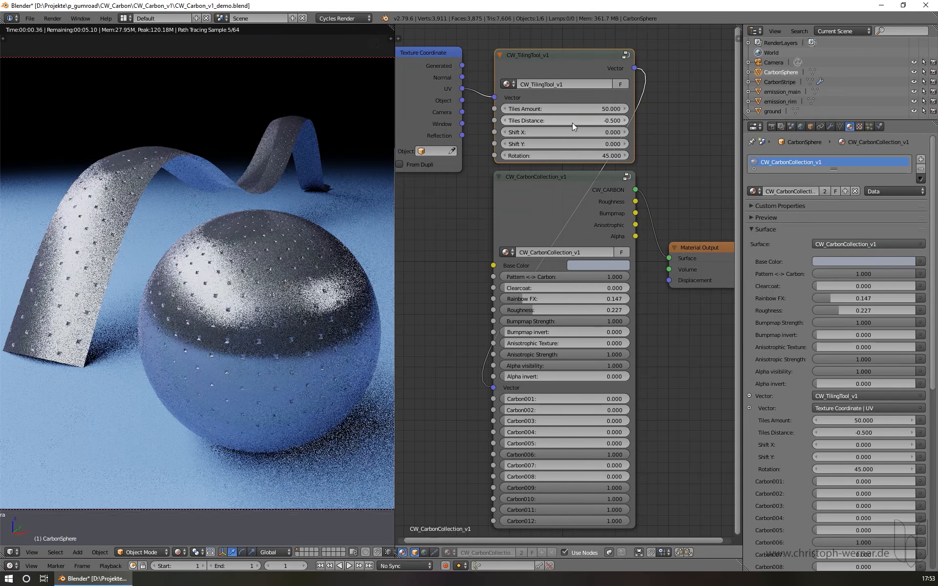
click(575, 122)
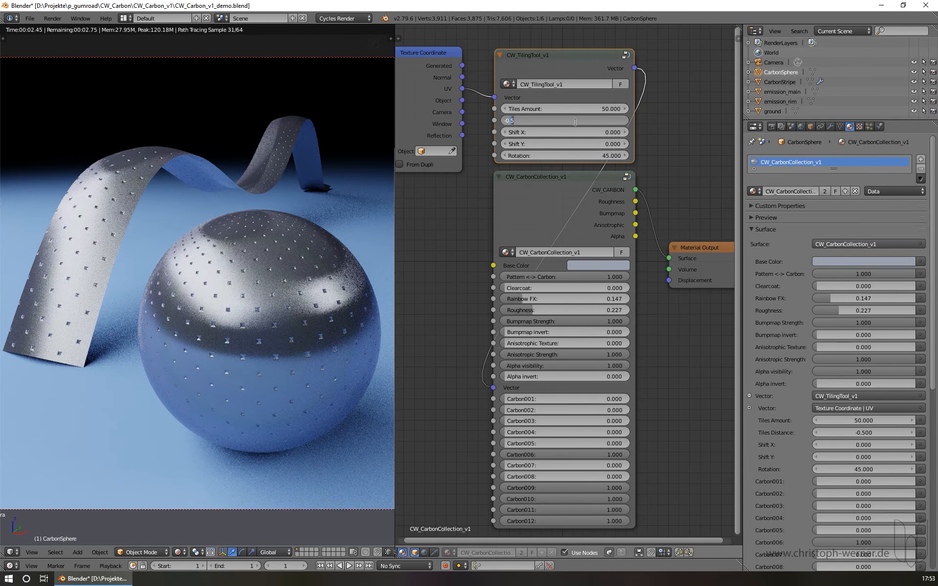
text(4)
key(Return)
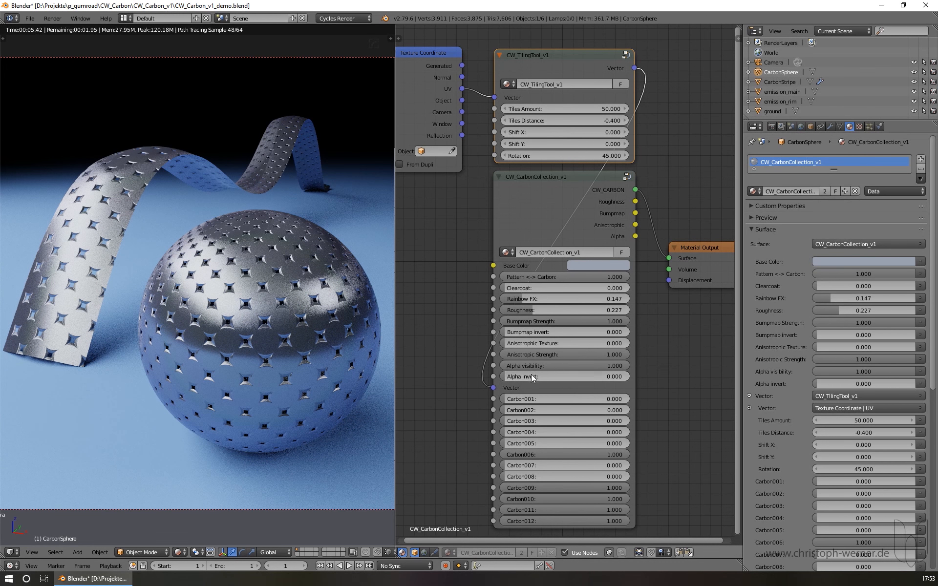
drag(541, 368, 402, 367)
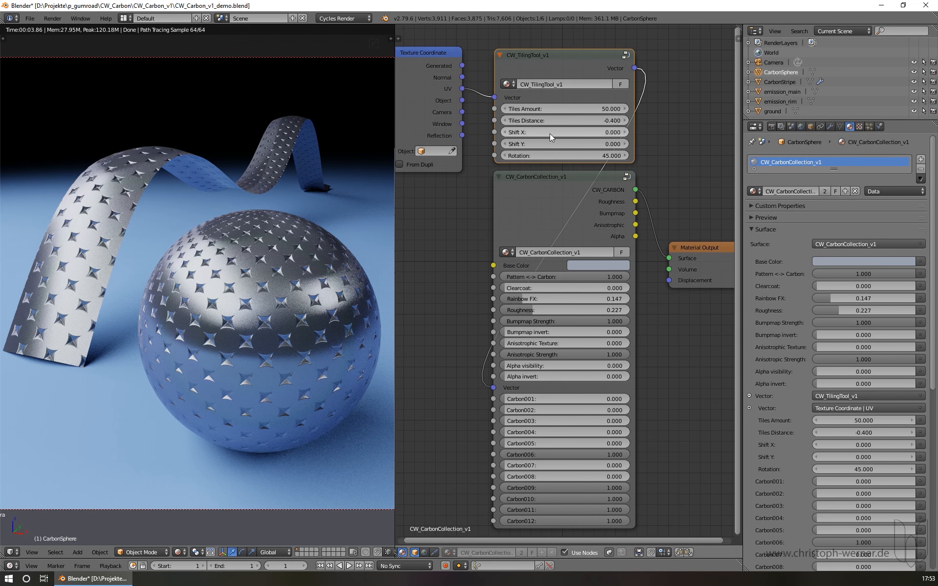
scroll(612, 292, down, 1)
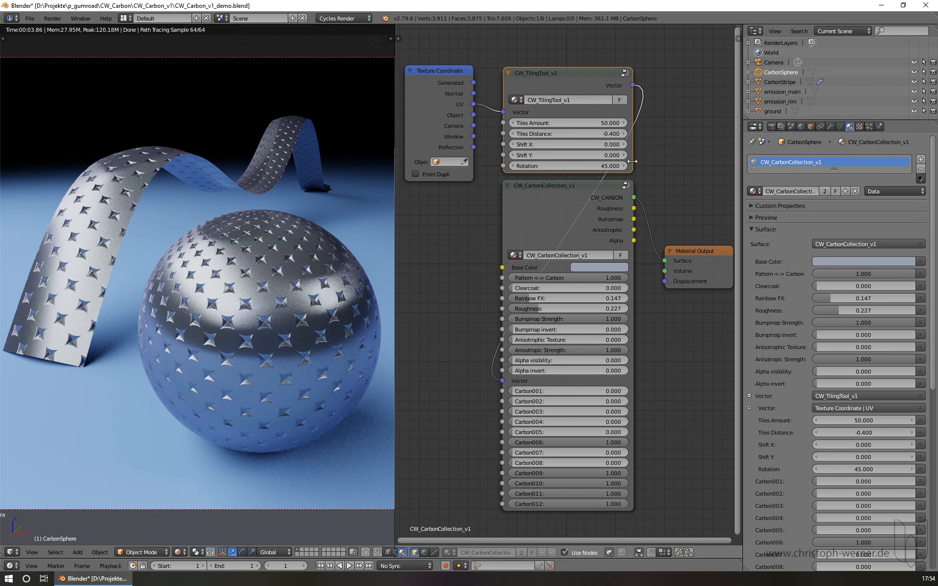
click(564, 189)
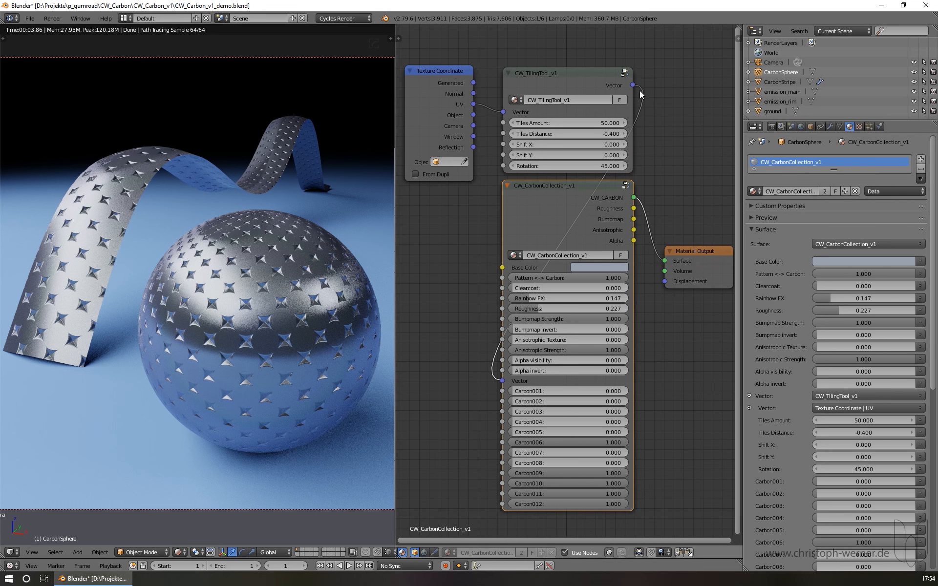
click(590, 87)
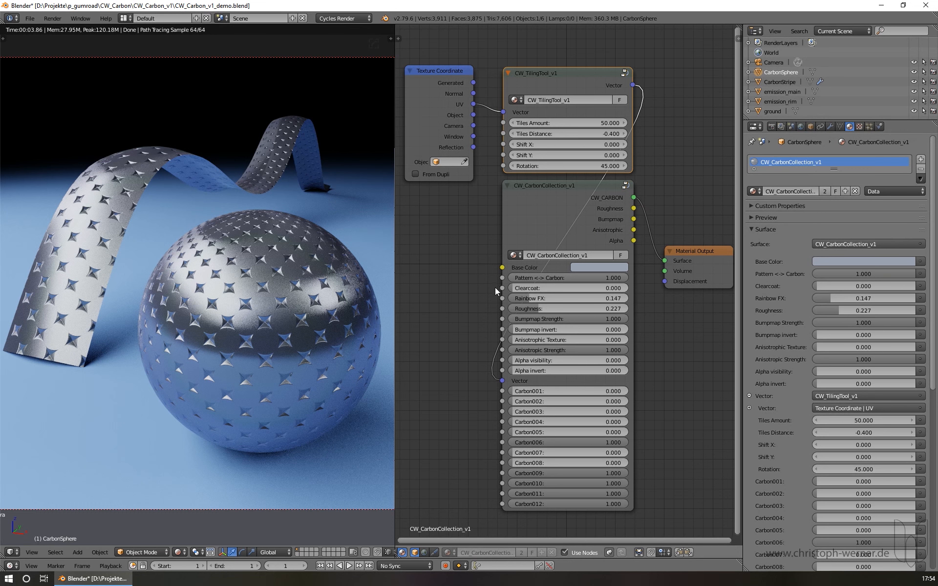
key(shift+a)
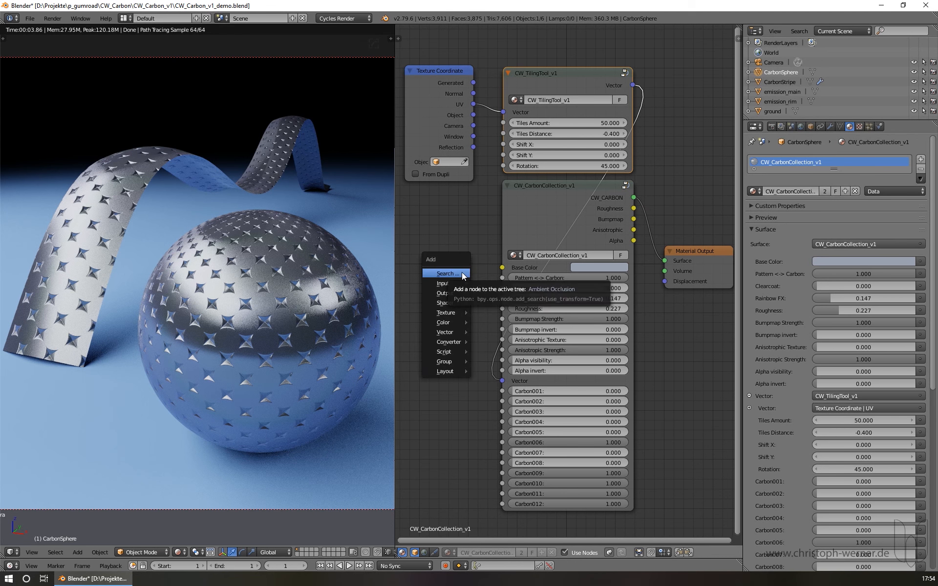
mouse_move(467, 303)
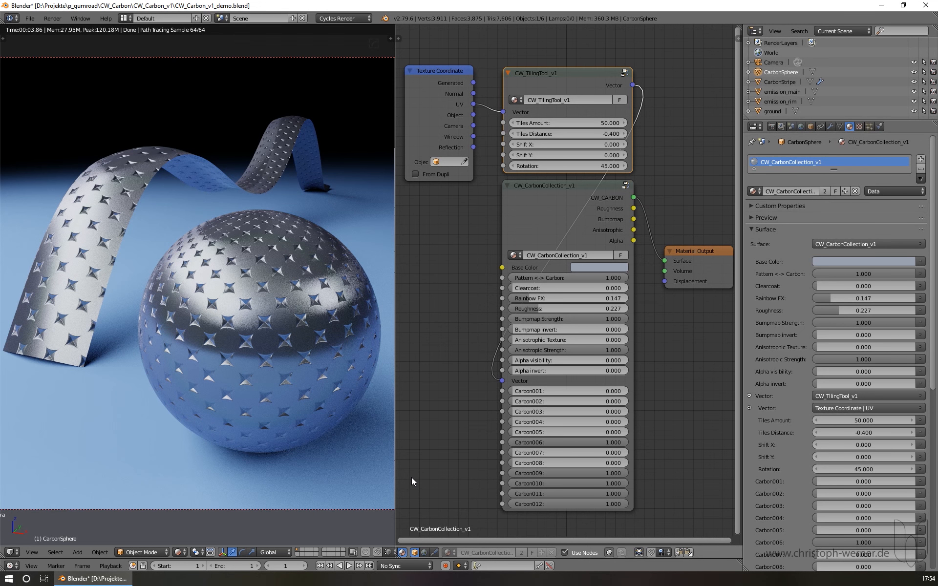
middle_drag(684, 345, 653, 347)
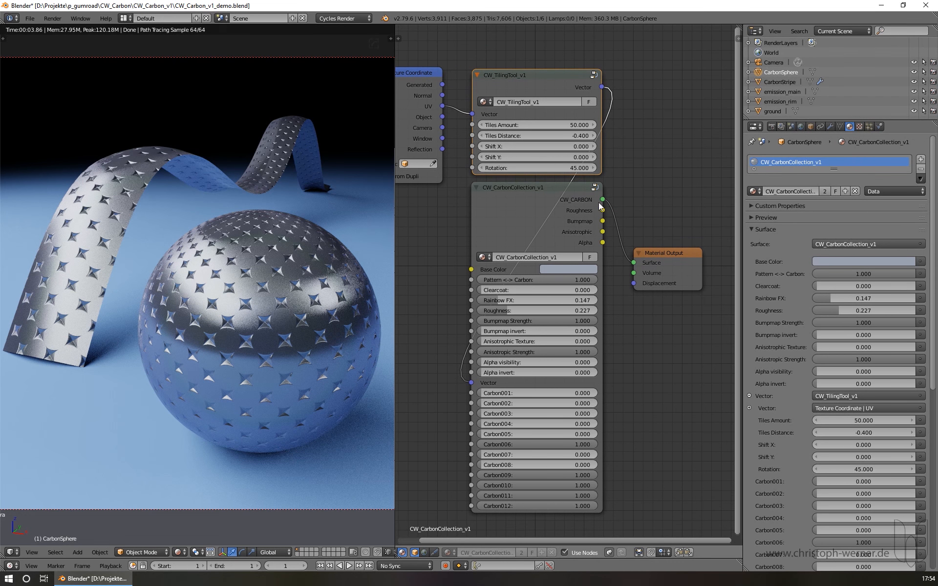
scroll(652, 291, up, 1)
middle_drag(642, 322, 636, 287)
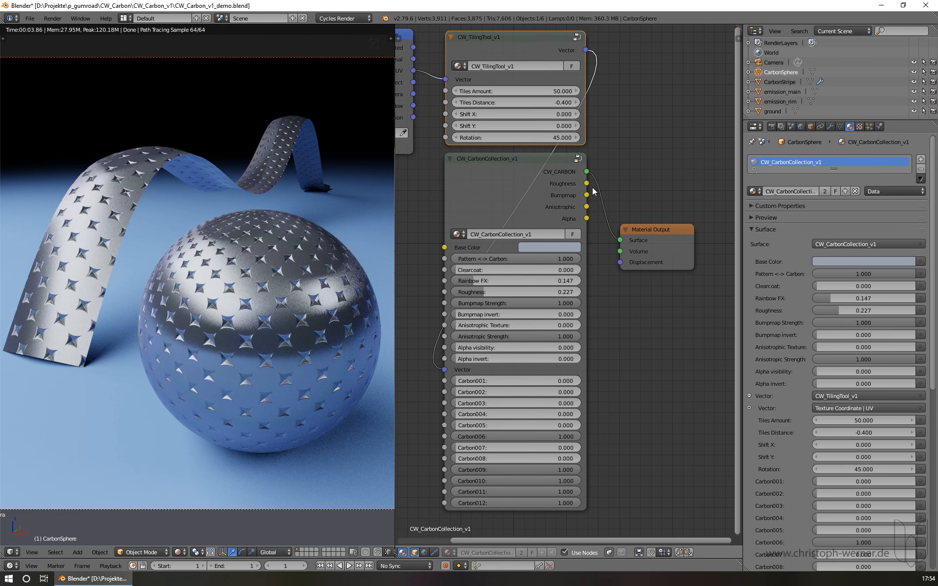
click(526, 159)
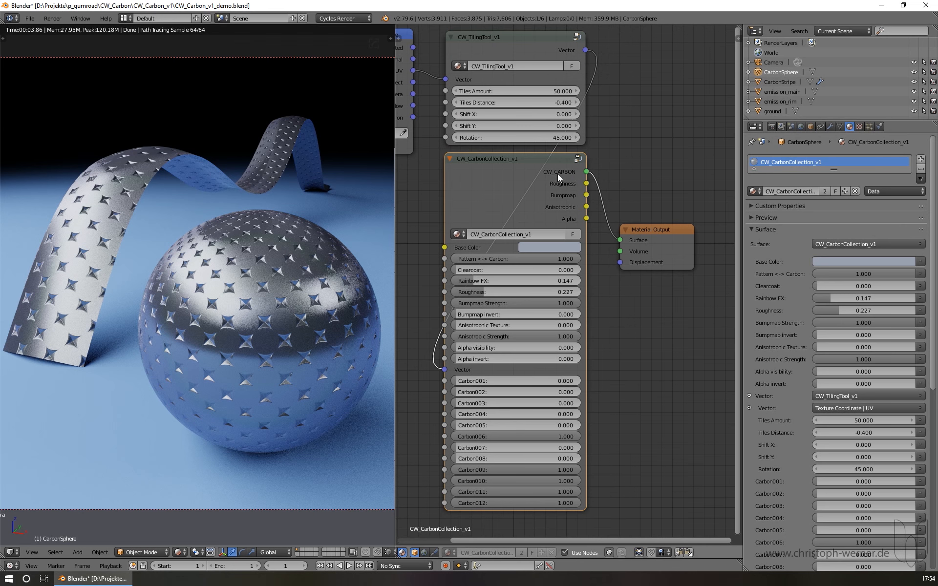
click(661, 230)
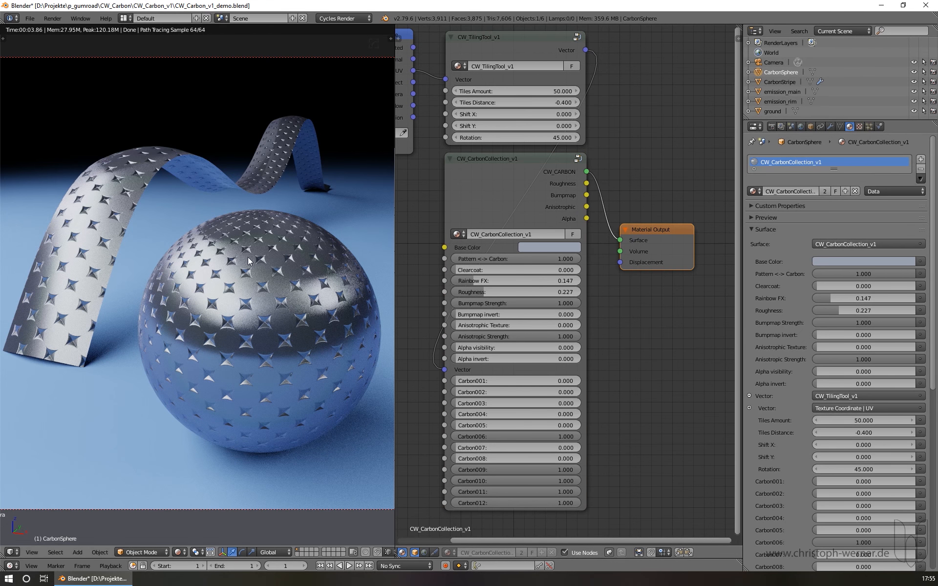
click(567, 163)
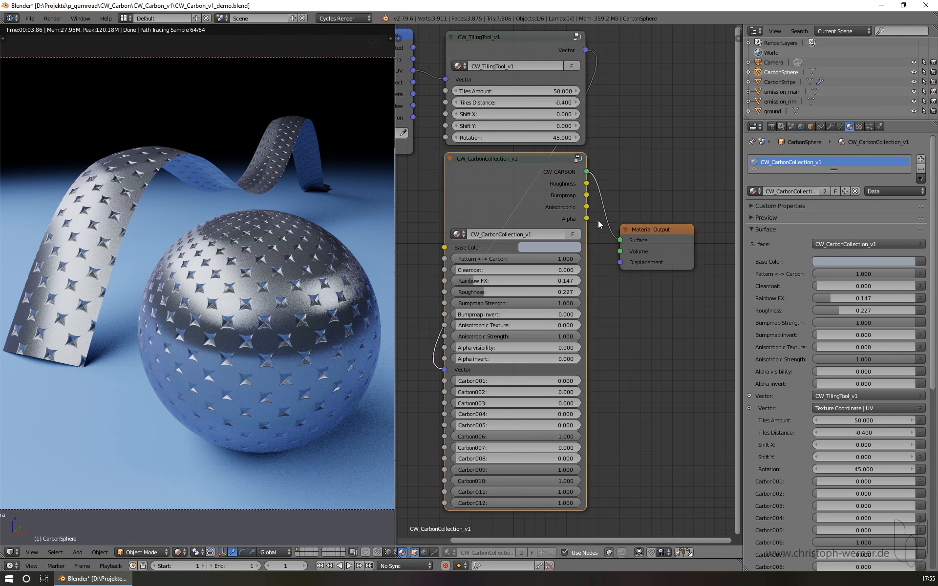
Connect the carbon node's Roughness output to the Material Output's Surface and try another Roughness value
drag(586, 184, 619, 240)
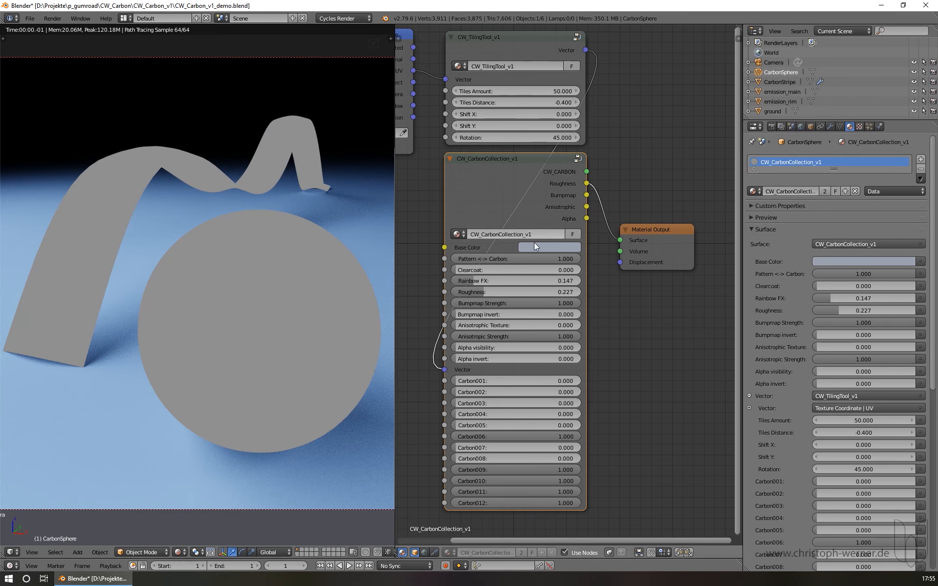
drag(500, 292, 530, 292)
right_click(511, 292)
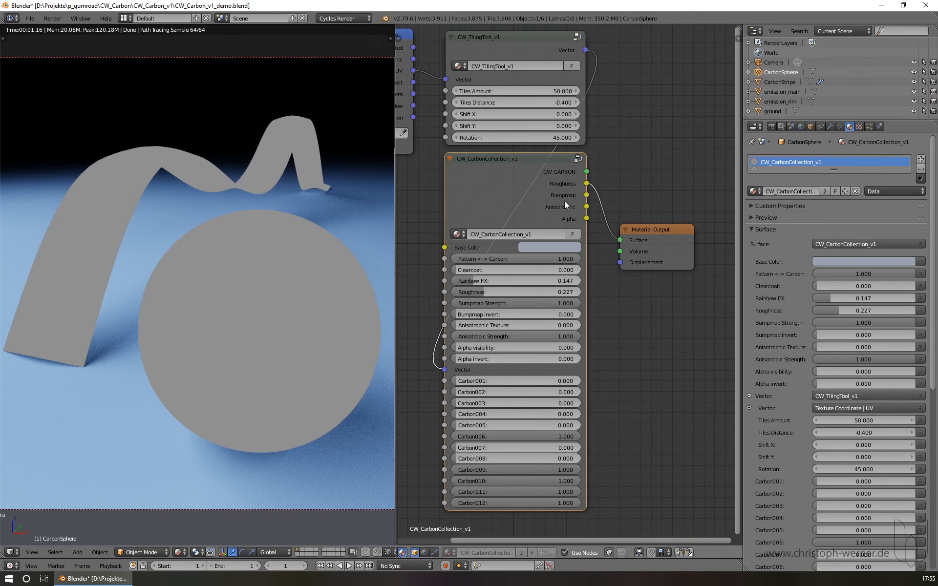
Connect the carbon node's Bumpmap output to the Material Output's Surface and try another Bumpmap Strength value
drag(587, 195, 620, 240)
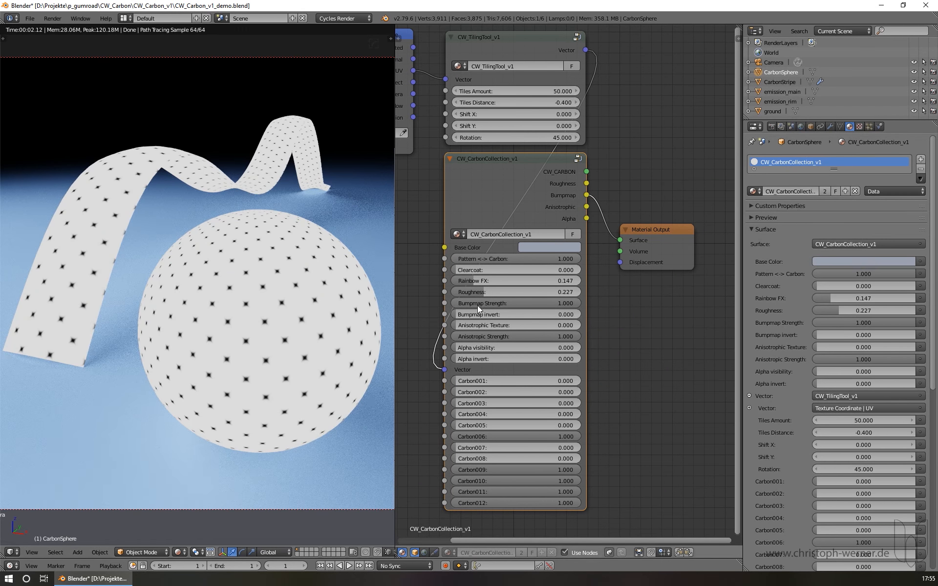
drag(518, 300, 541, 291)
right_click(541, 291)
Connect the Anisotropic output to the Material Output's Surface and set Carbon001 and Anisotropic Texture to 1
drag(587, 206, 619, 239)
drag(505, 381, 630, 381)
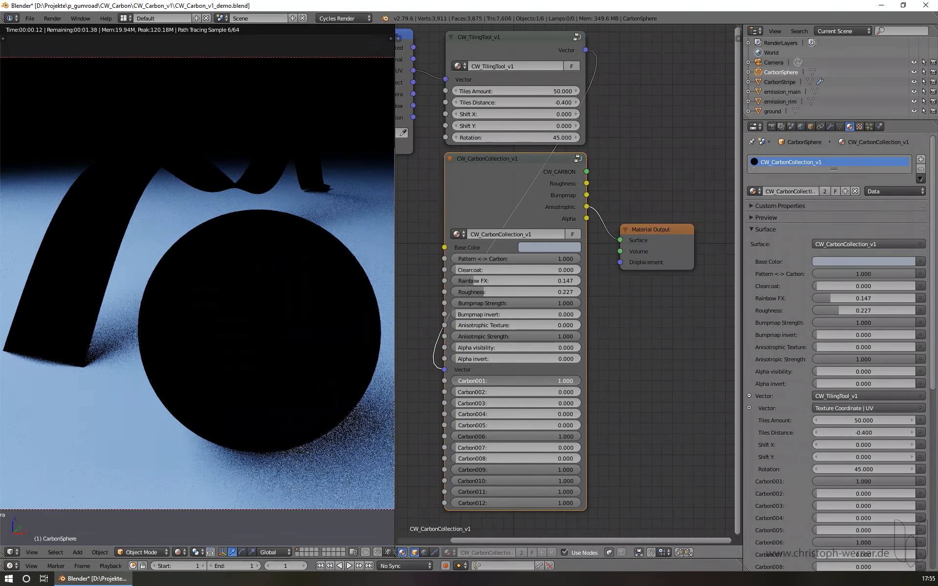
drag(491, 324, 616, 325)
Set Tiles Distance to 0 on the tiling node and reset Carbon001 to 0
click(552, 102)
text(0)
key(Return)
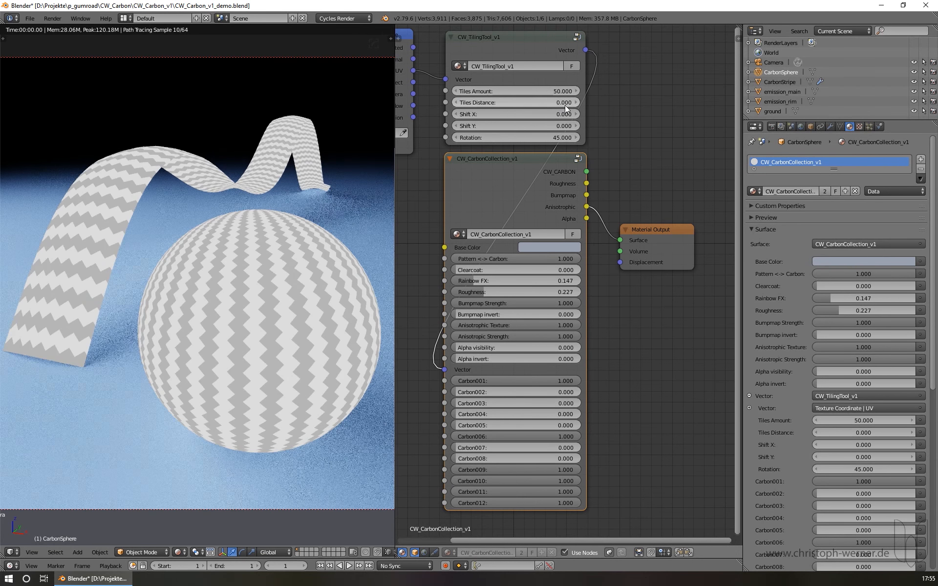
drag(487, 381, 468, 392)
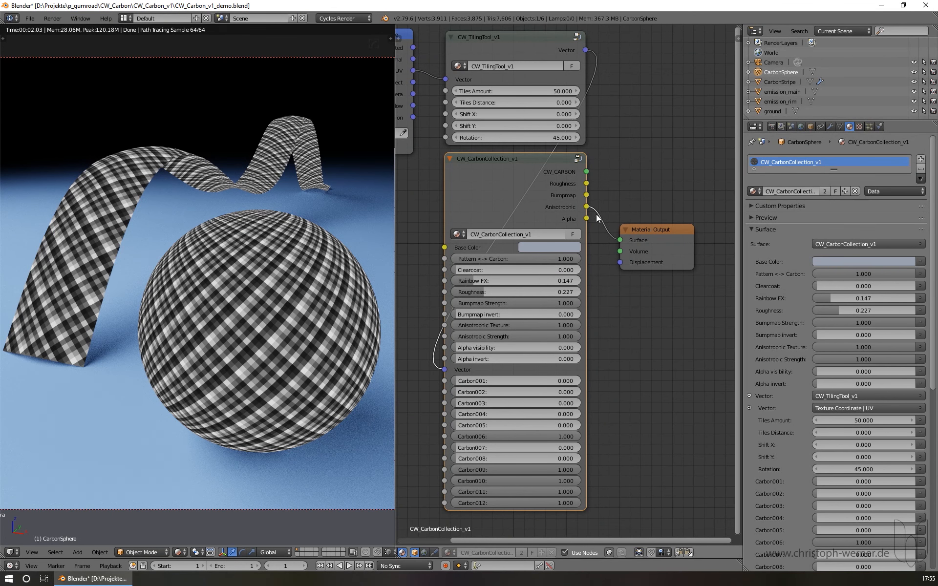
Preview the Alpha output through the Material Output's Surface, and reconnect CW_CARBON to Surface
drag(586, 220, 619, 240)
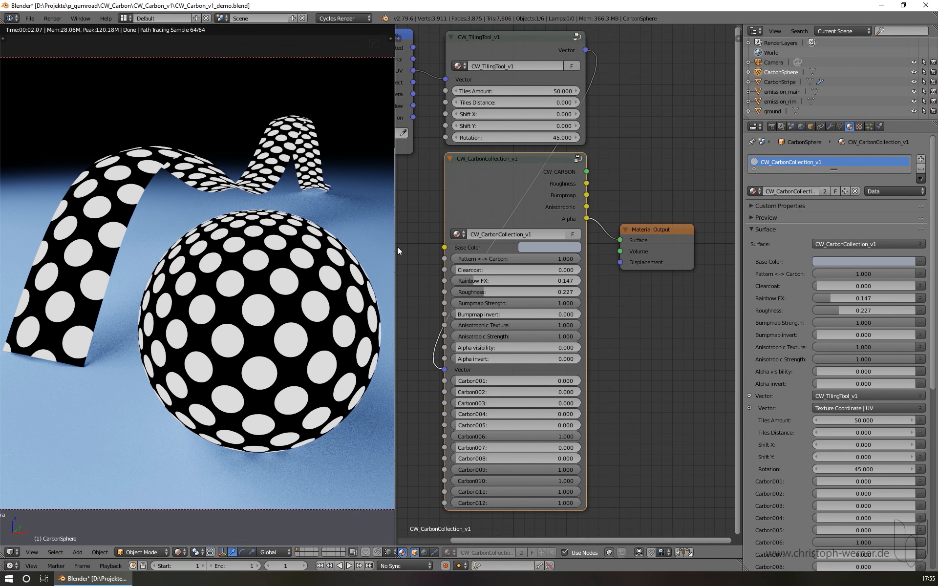
drag(586, 171, 619, 240)
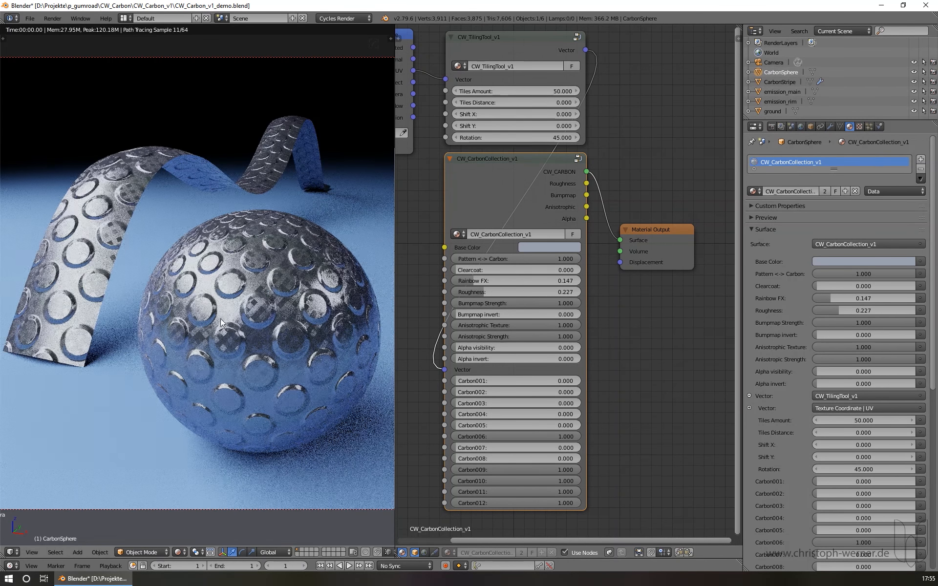
Set Alpha visibility, Alpha invert and Bumpmap invert to 1 on the CW_CarbonCollection_v1 node
drag(487, 358, 586, 348)
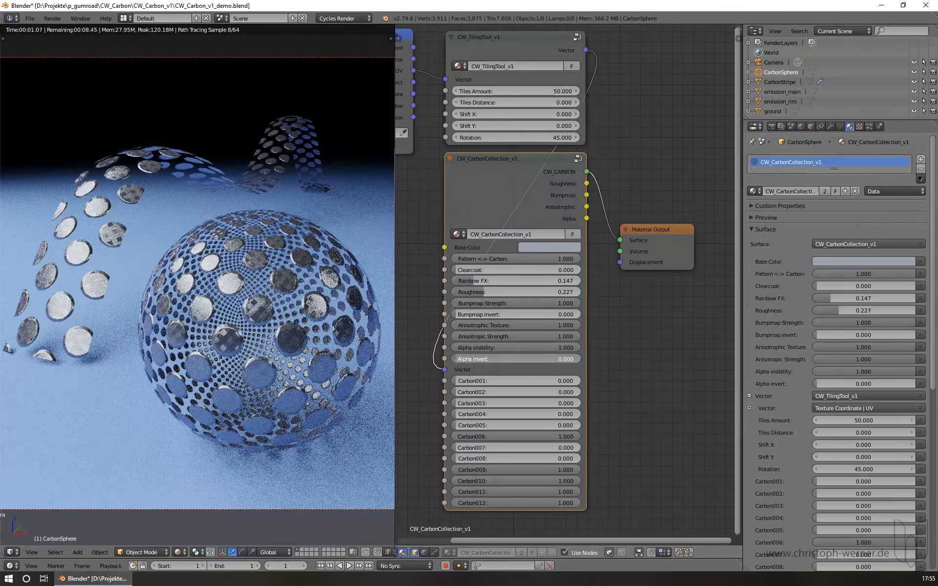
drag(527, 359, 576, 359)
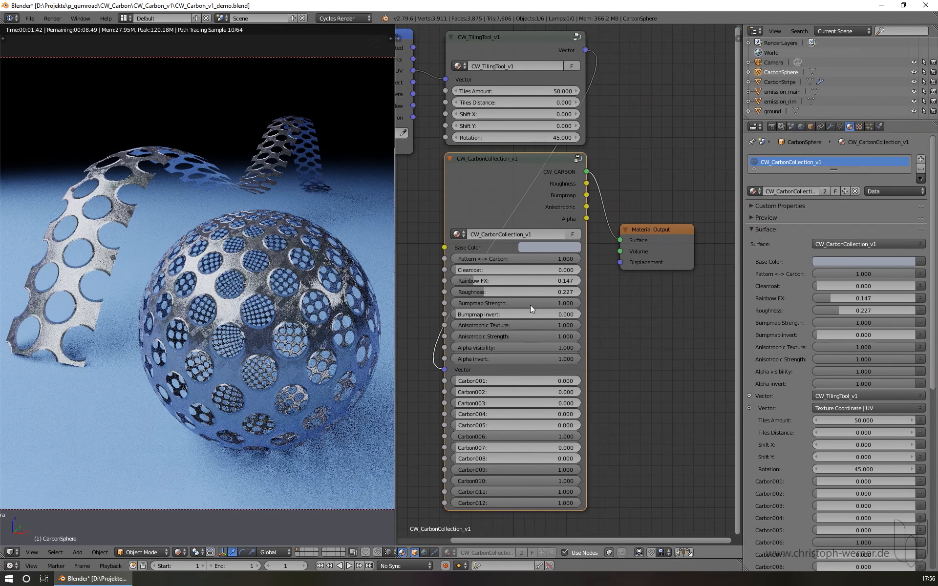
drag(493, 314, 579, 314)
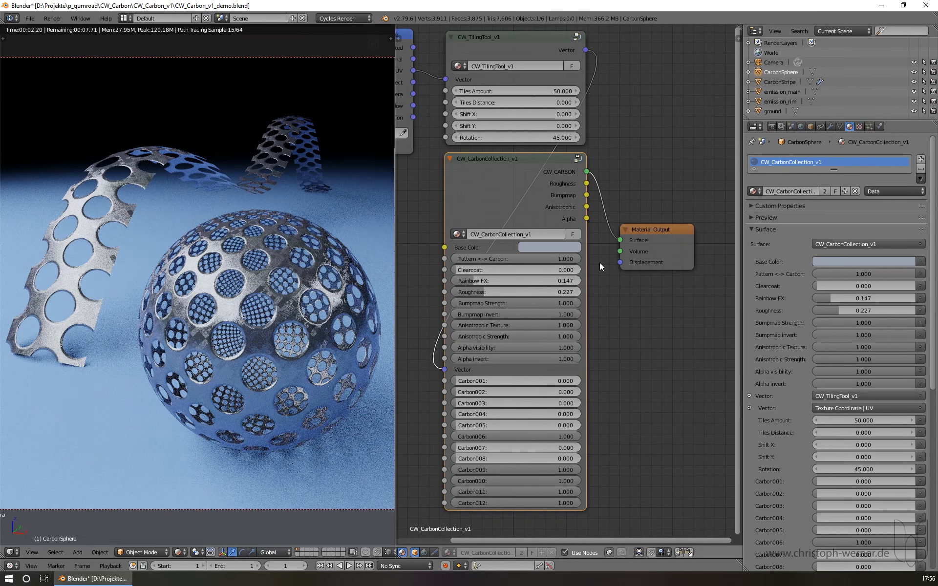
Preview the carbon node's Alpha and Anisotropic outputs through the Material Output's Surface, and reconnect CW_CARBON to Surface
drag(586, 218, 624, 239)
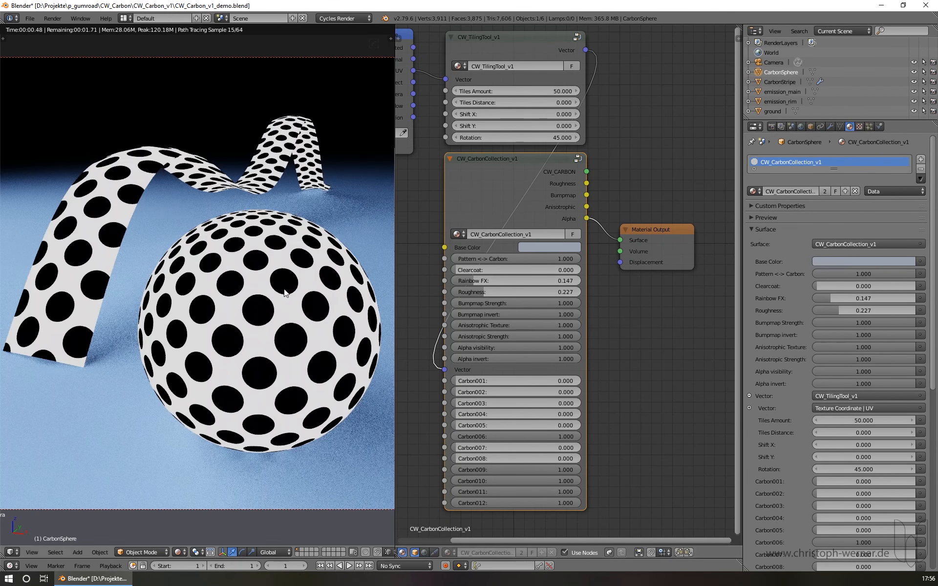
drag(586, 207, 622, 239)
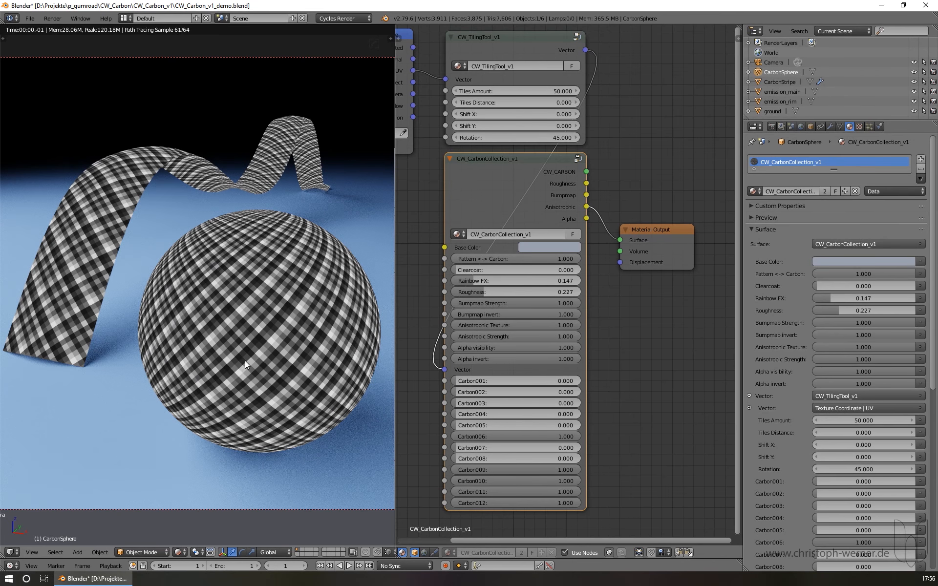
drag(586, 171, 620, 239)
Examine the perforated carbon pattern on the sphere up close, and return to the full camera view
scroll(312, 331, up, 5)
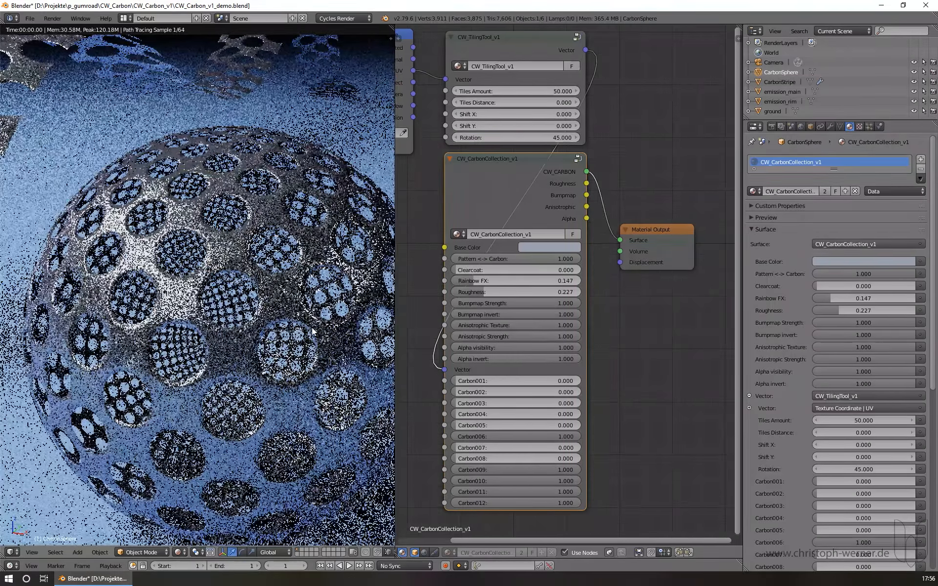
scroll(313, 331, up, 2)
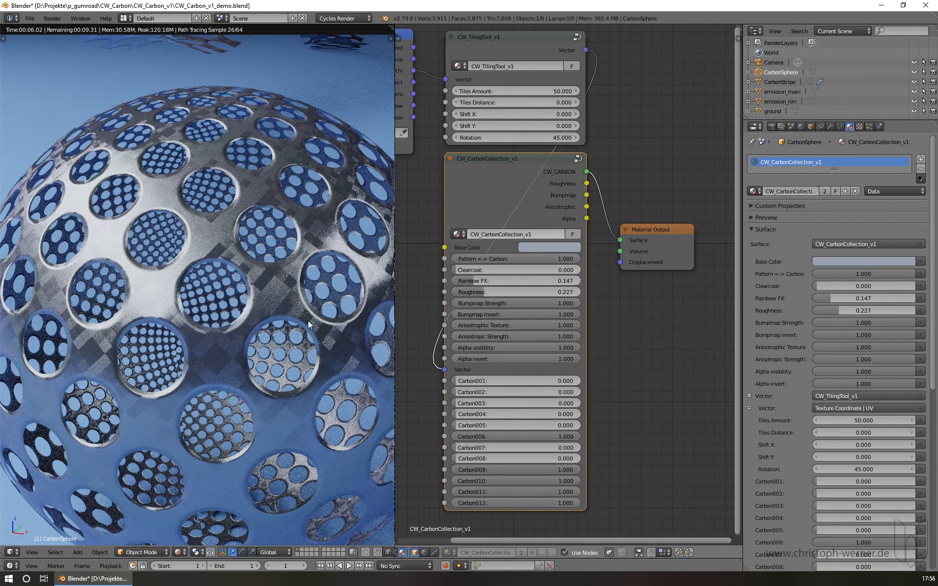
scroll(297, 257, down, 4)
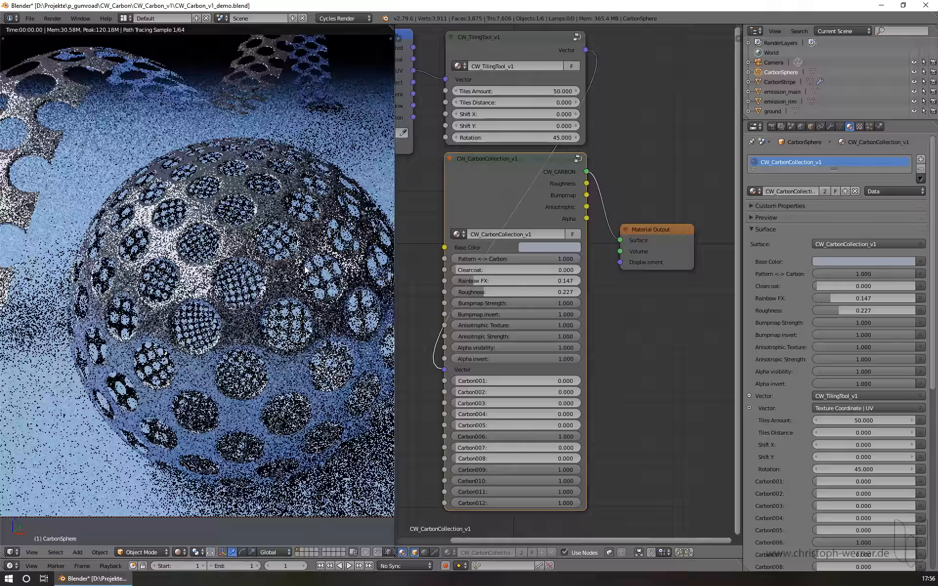
shift+middle_drag(327, 251, 323, 291)
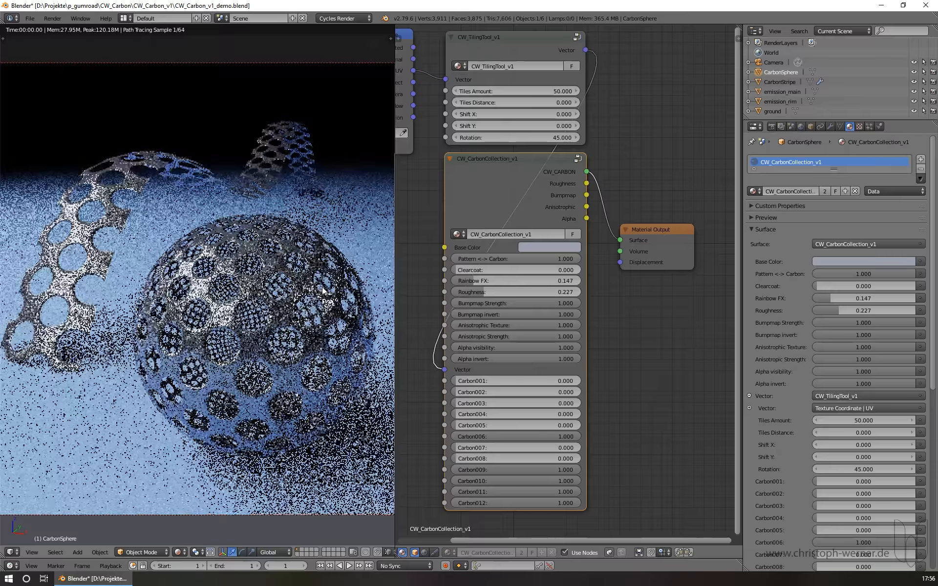
key(Home)
middle_drag(662, 289, 702, 296)
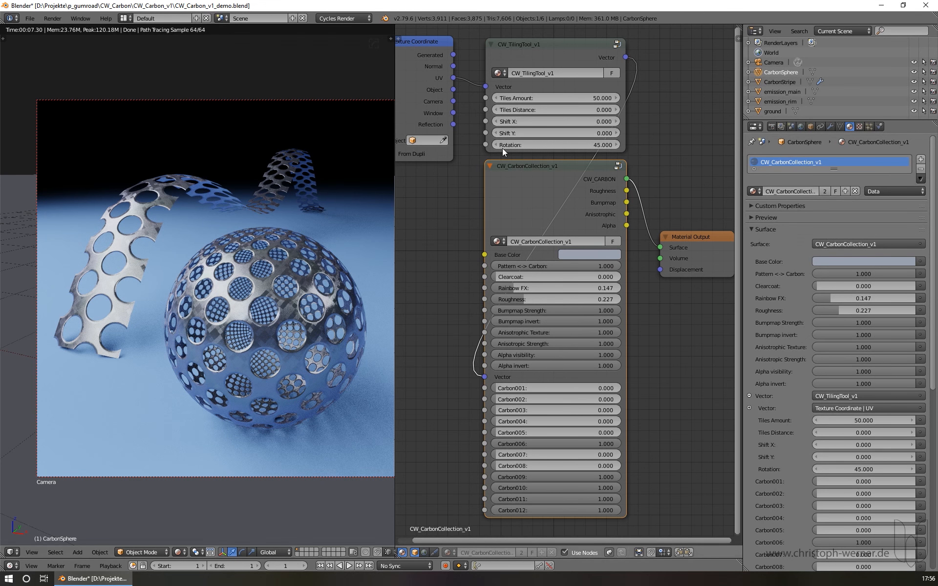
Try a Shift Y value of -0.060 on the CW_TilingTool_v1 node, and reset it to 0
mouse_move(556, 121)
mouse_down()
mouse_move(519, 121)
mouse_move(553, 133)
mouse_up()
click(520, 134)
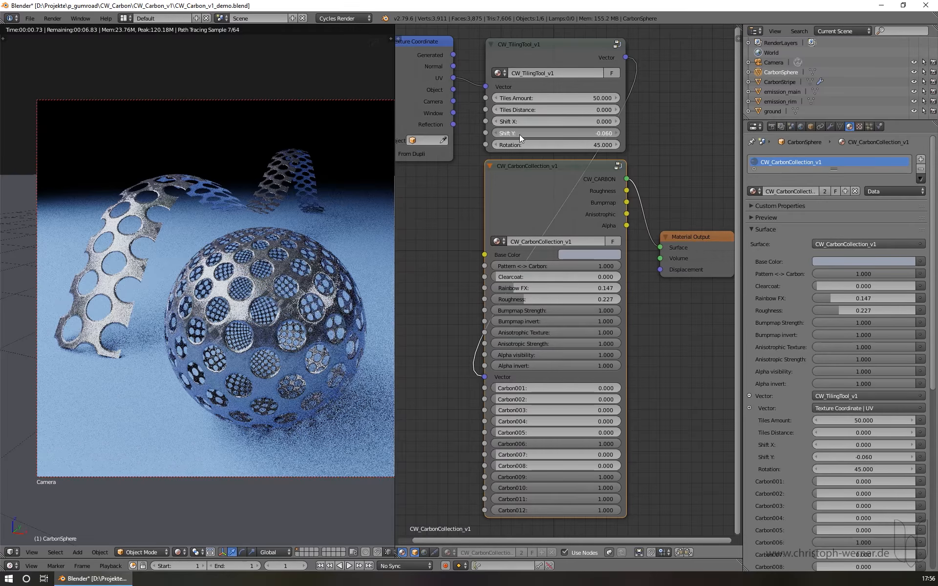
text(0)
key(Return)
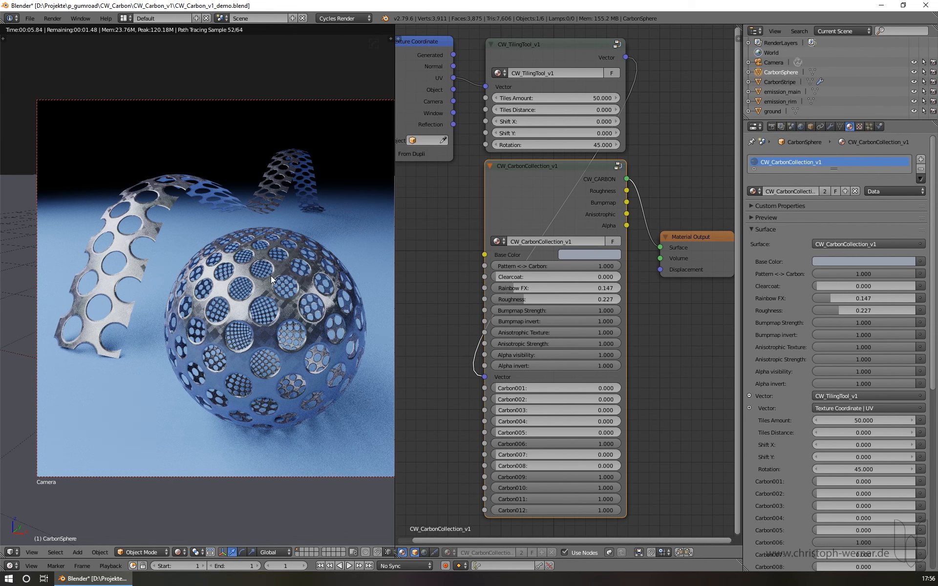
click(525, 54)
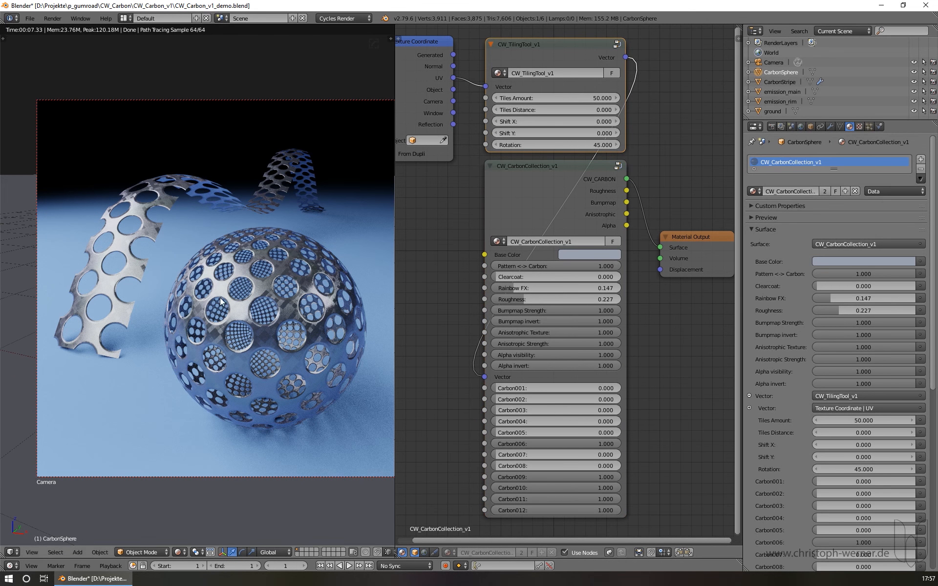
click(534, 184)
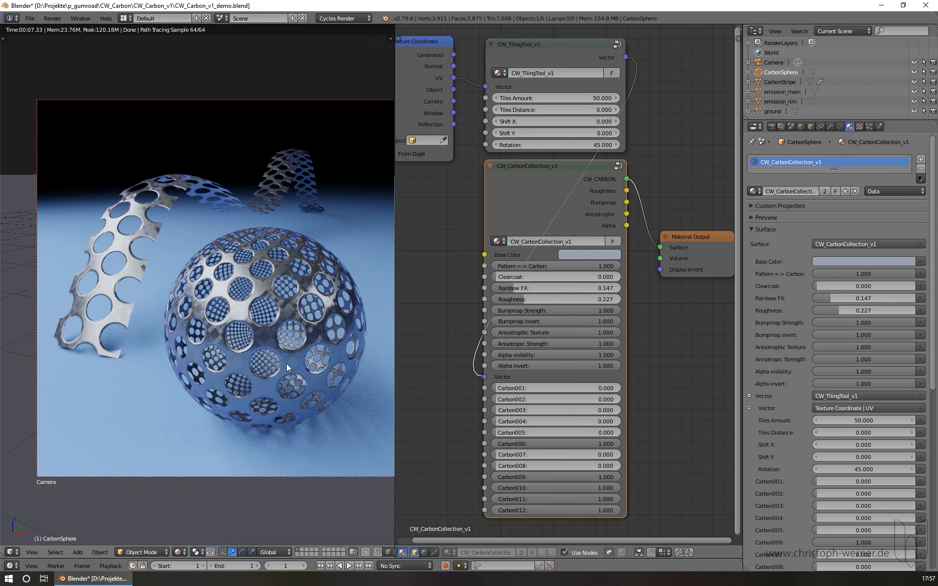
shift+middle_drag(309, 309, 290, 310)
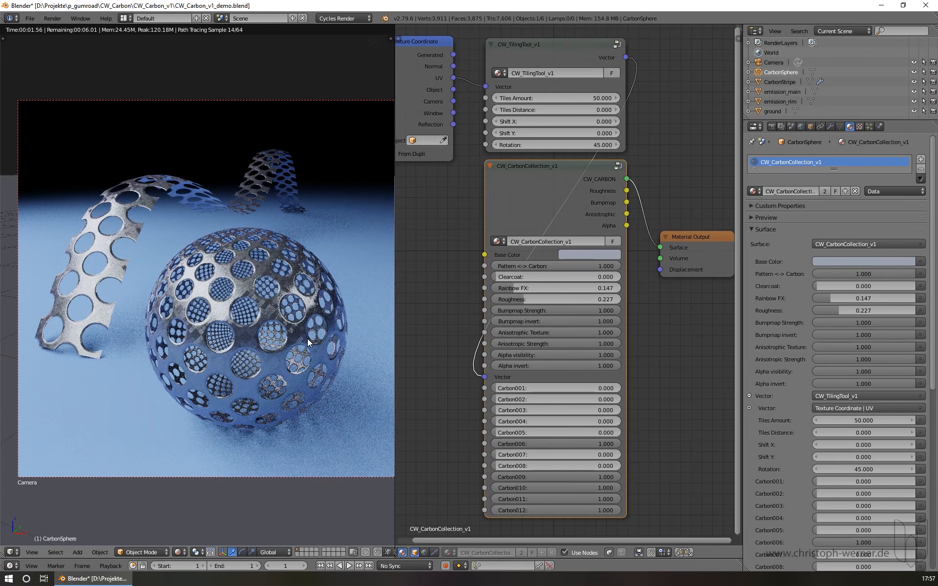